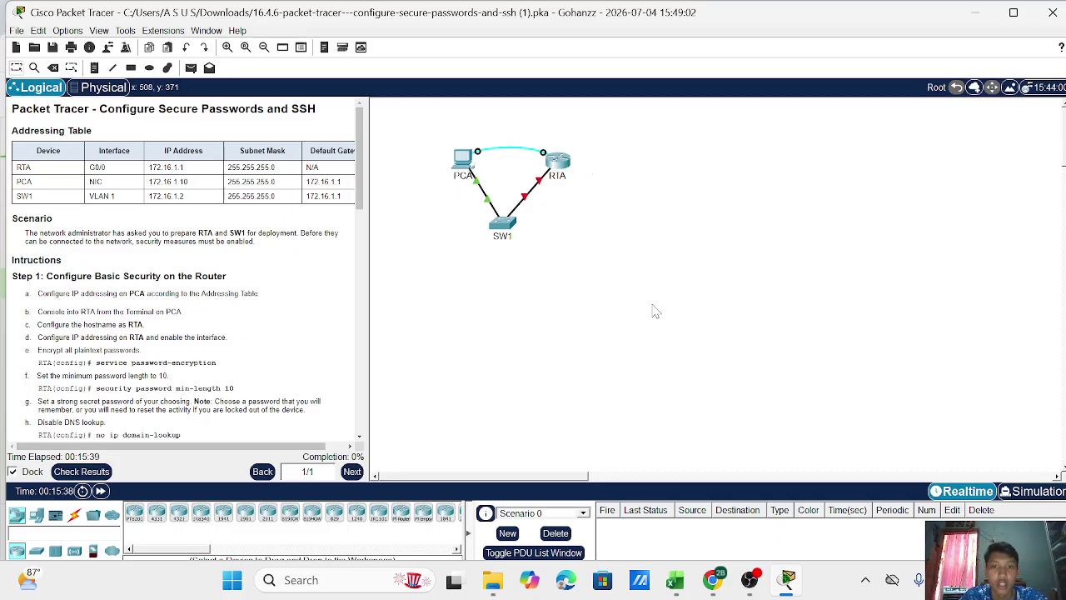
Read the activity title, Addressing Table, scenario and the PCA addressing instruction.
{"action": "left_click_drag", "start_coordinate": [97, 108], "coordinate": [297, 129]}
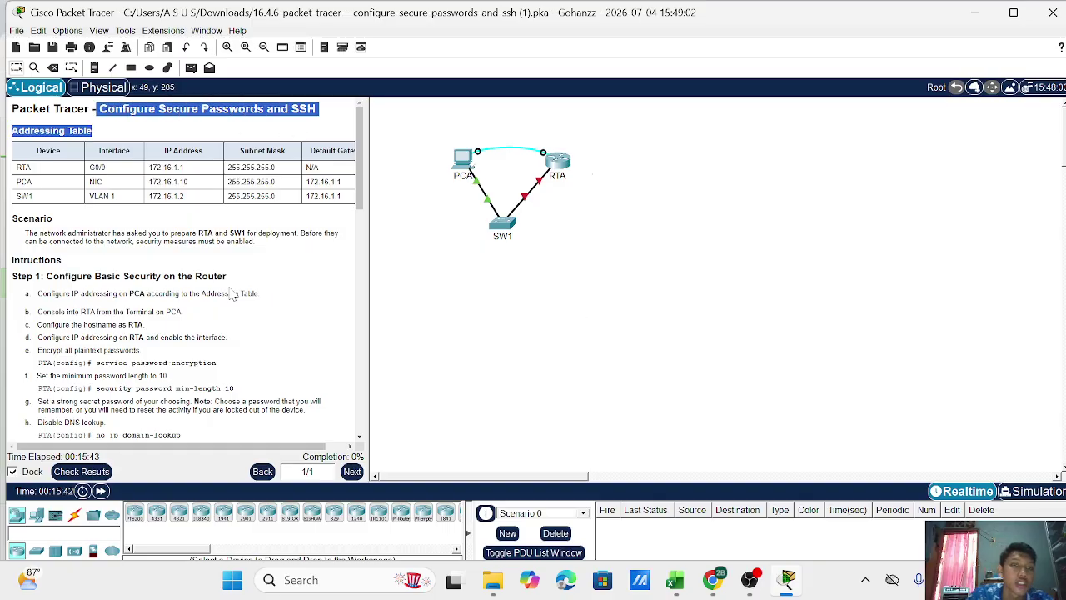
{"action": "left_click", "coordinate": [262, 282]}
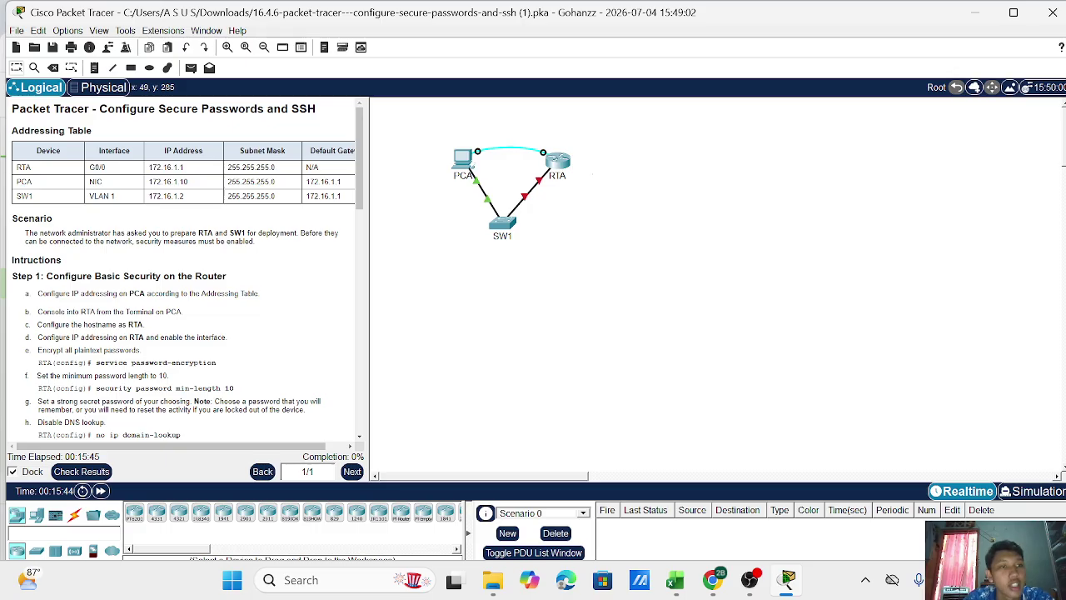
{"action": "left_click_drag", "start_coordinate": [10, 130], "coordinate": [237, 206]}
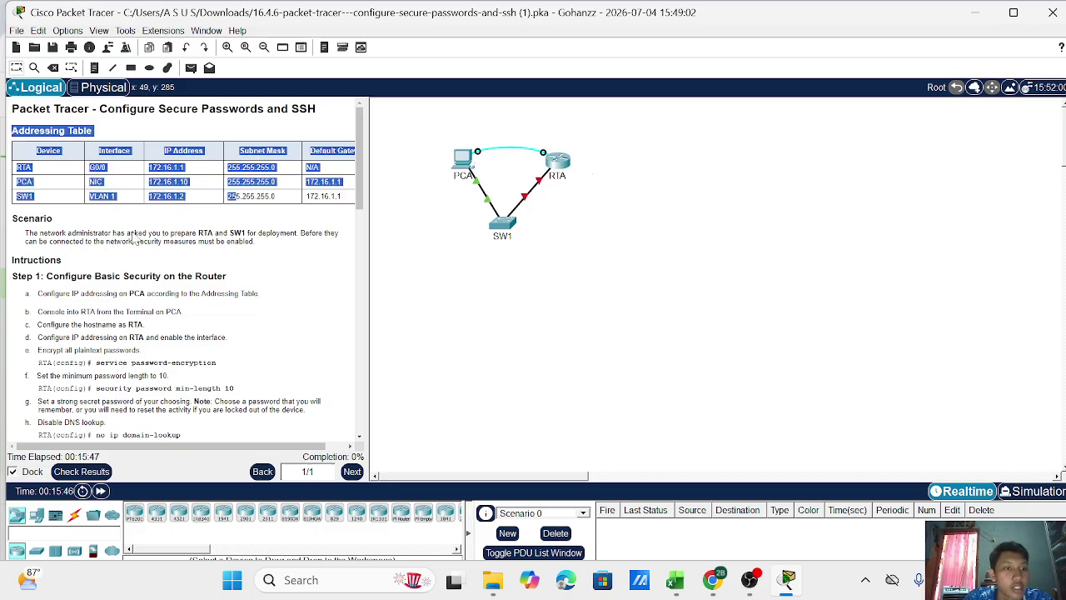
{"action": "left_click_drag", "start_coordinate": [32, 218], "coordinate": [214, 275]}
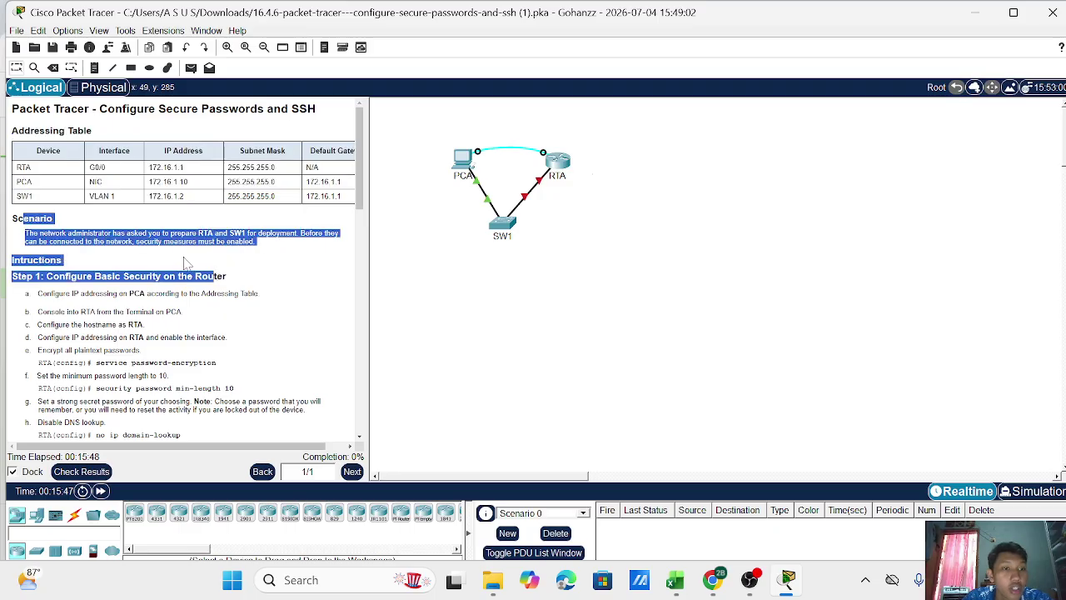
{"action": "left_click", "coordinate": [279, 269]}
{"action": "left_click_drag", "start_coordinate": [24, 259], "coordinate": [129, 293]}
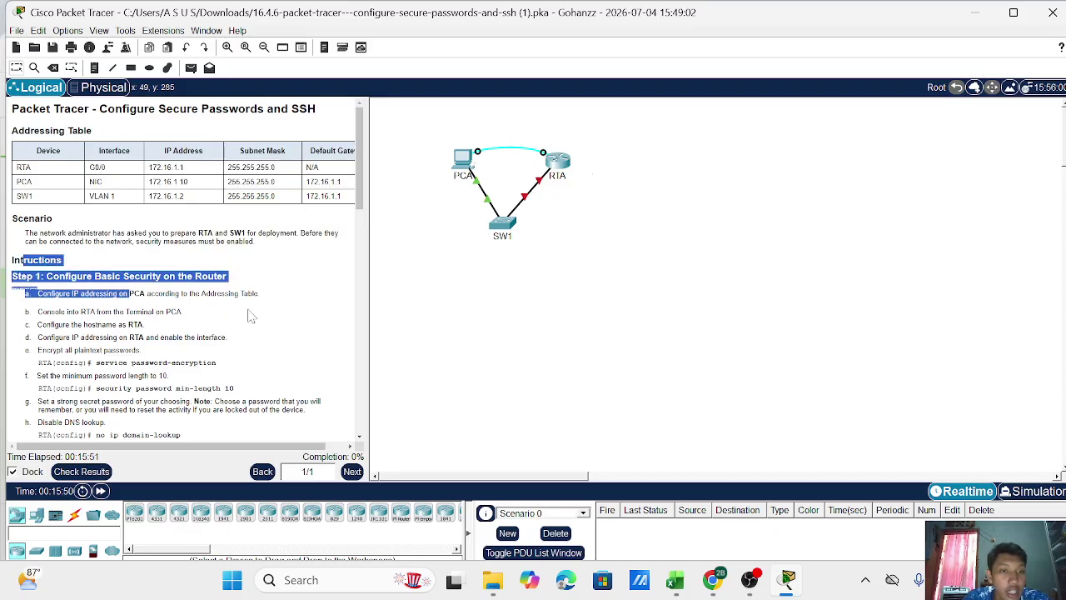
{"action": "left_click", "coordinate": [250, 315]}
{"action": "scroll", "coordinate": [225, 333], "scroll_direction": "down", "scroll_amount": 15}
{"action": "scroll", "coordinate": [204, 345], "scroll_direction": "up", "scroll_amount": 18}
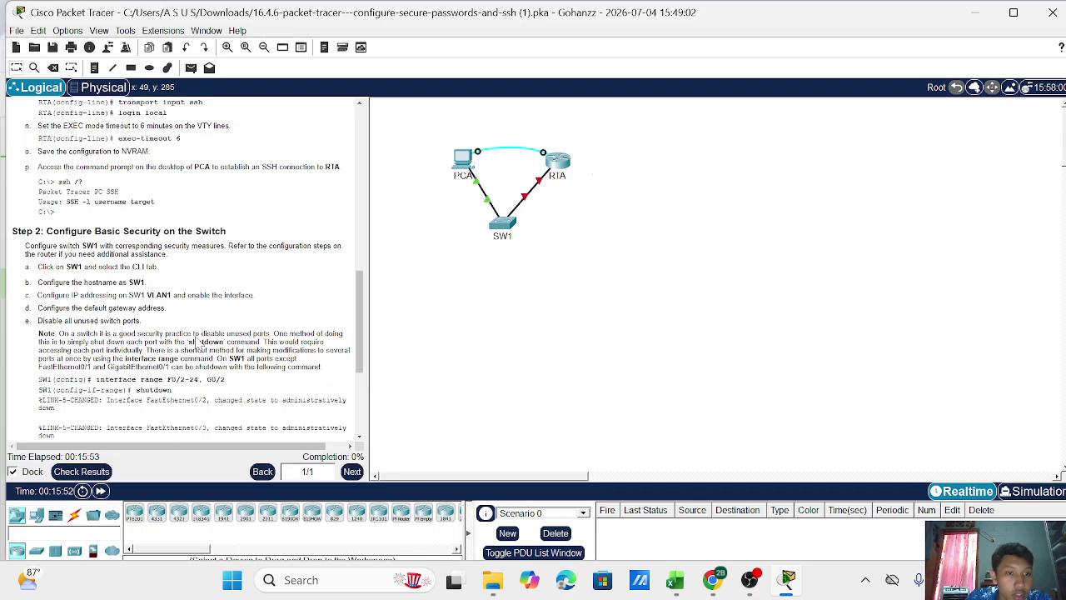
{"action": "scroll", "coordinate": [201, 342], "scroll_direction": "down", "scroll_amount": 1}
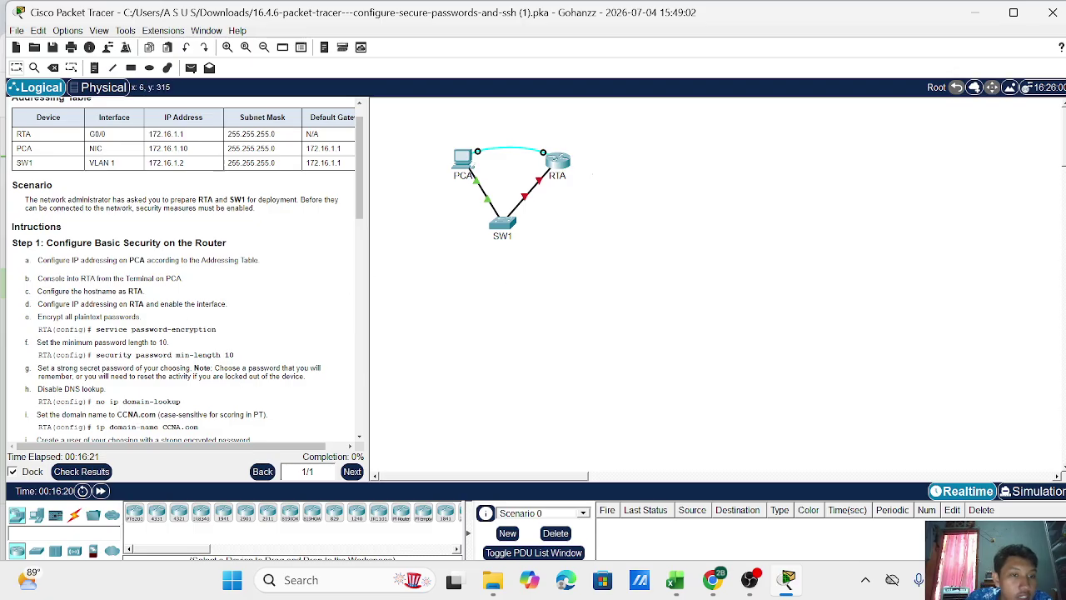
{"action": "left_click_drag", "start_coordinate": [36, 260], "coordinate": [263, 265]}
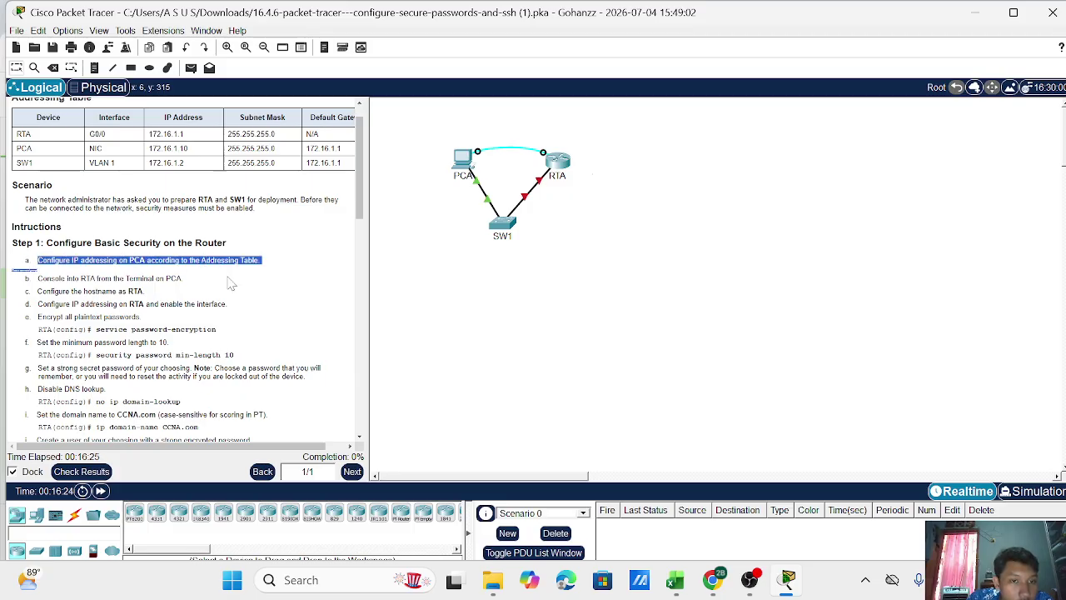
{"action": "left_click", "coordinate": [275, 306]}
Enter PCA's IPv4 address 172.16.1.10 and subnet mask 255.255.255.0 in IP Configuration.
{"action": "left_click", "coordinate": [457, 164]}
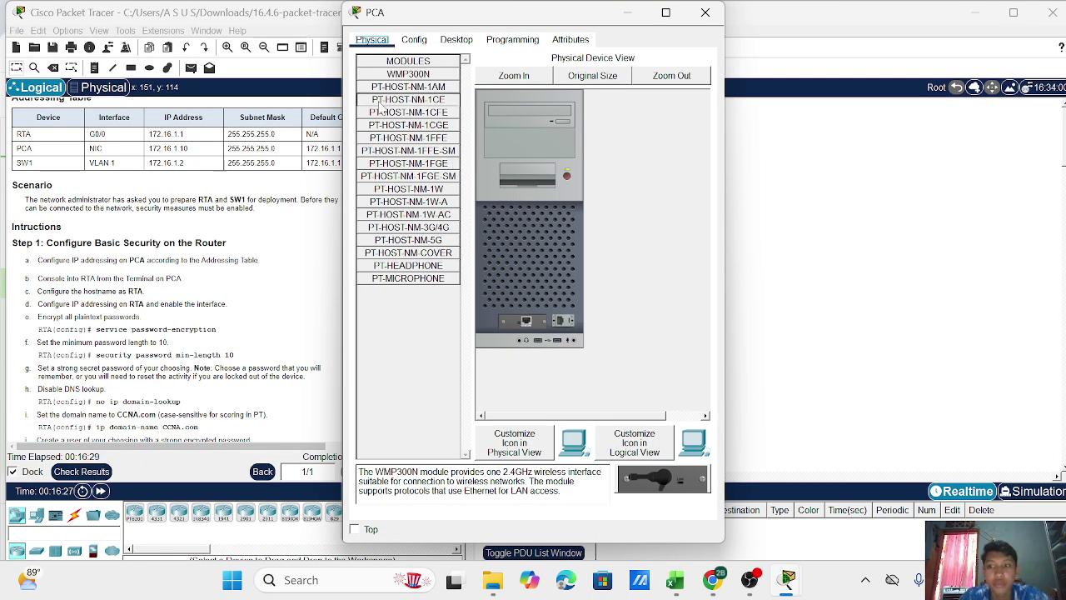
{"action": "left_click", "coordinate": [457, 43]}
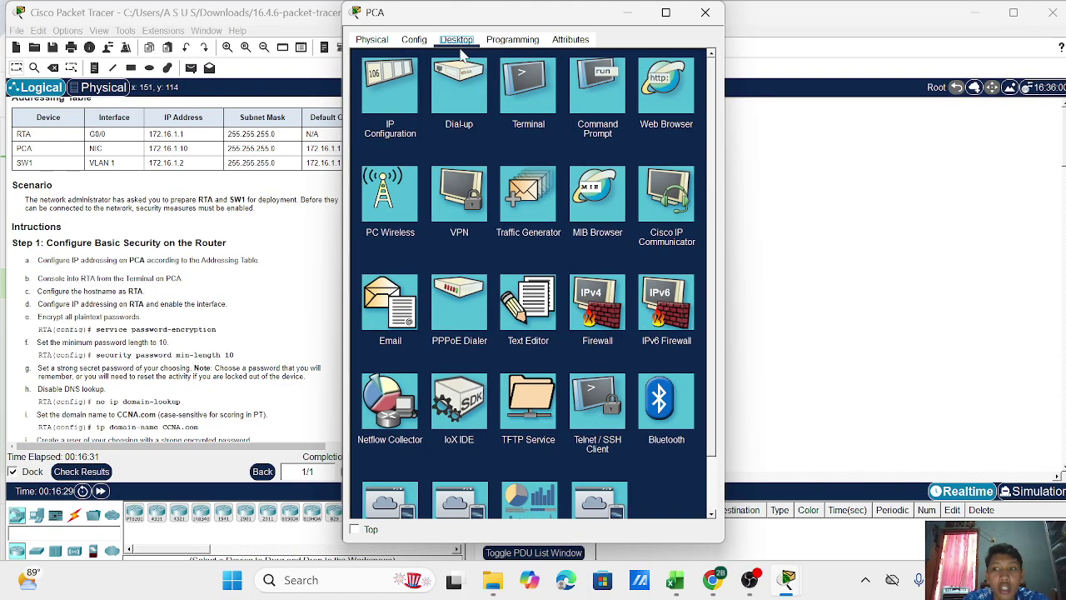
{"action": "left_click", "coordinate": [393, 94]}
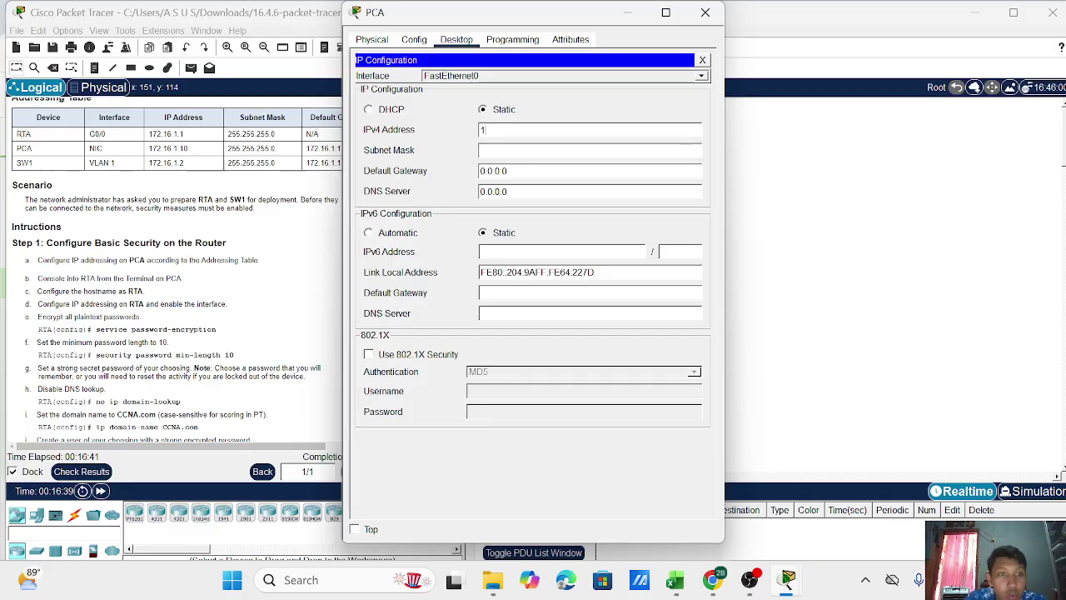
{"action": "type", "text": "2"}
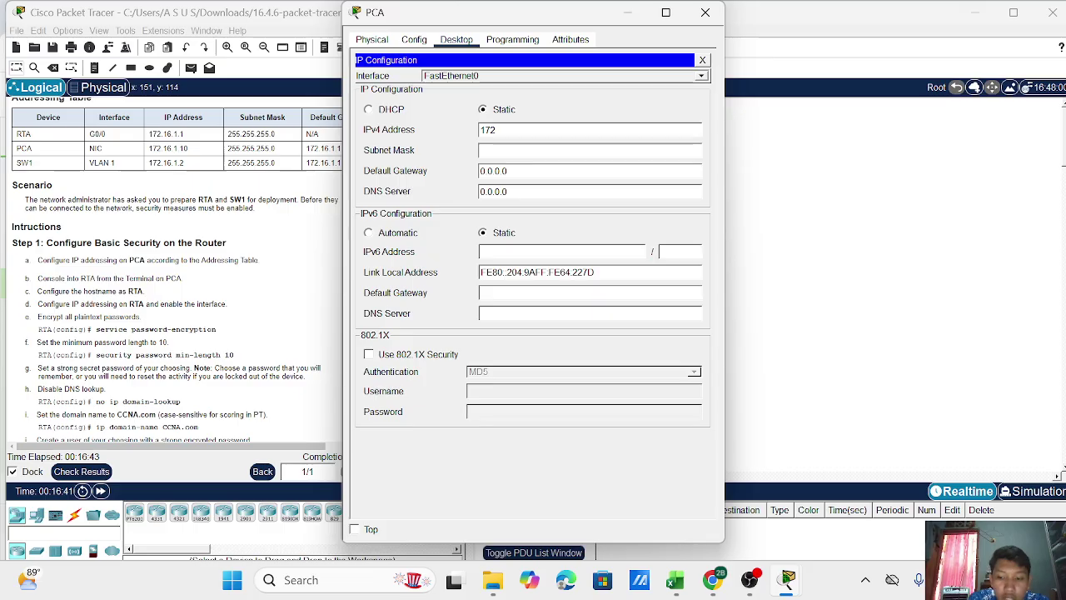
{"action": "type", "text": ".16"}
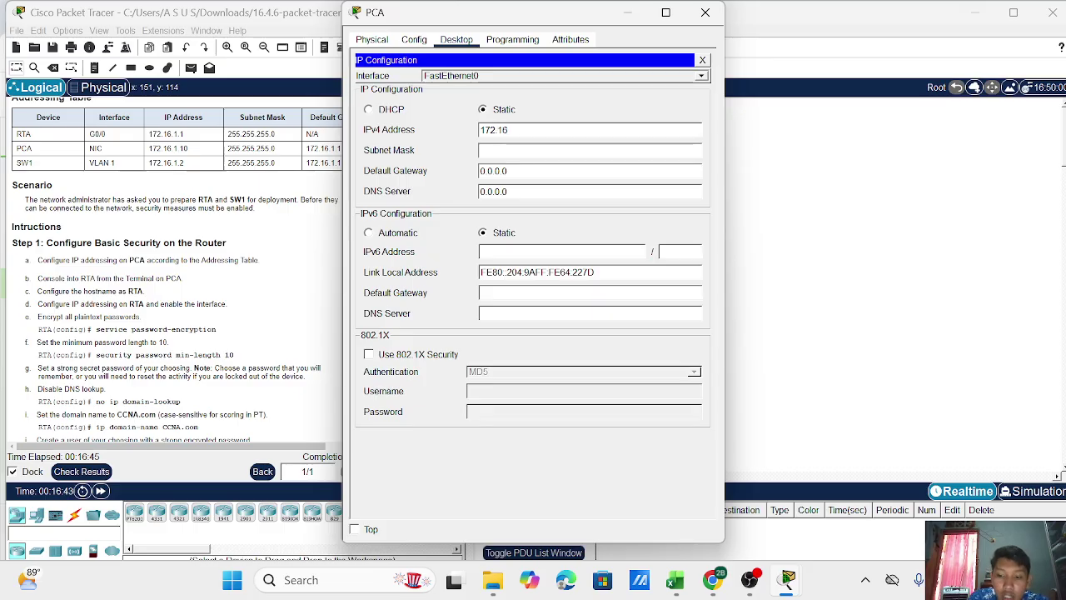
{"action": "type", "text": ".1.10"}
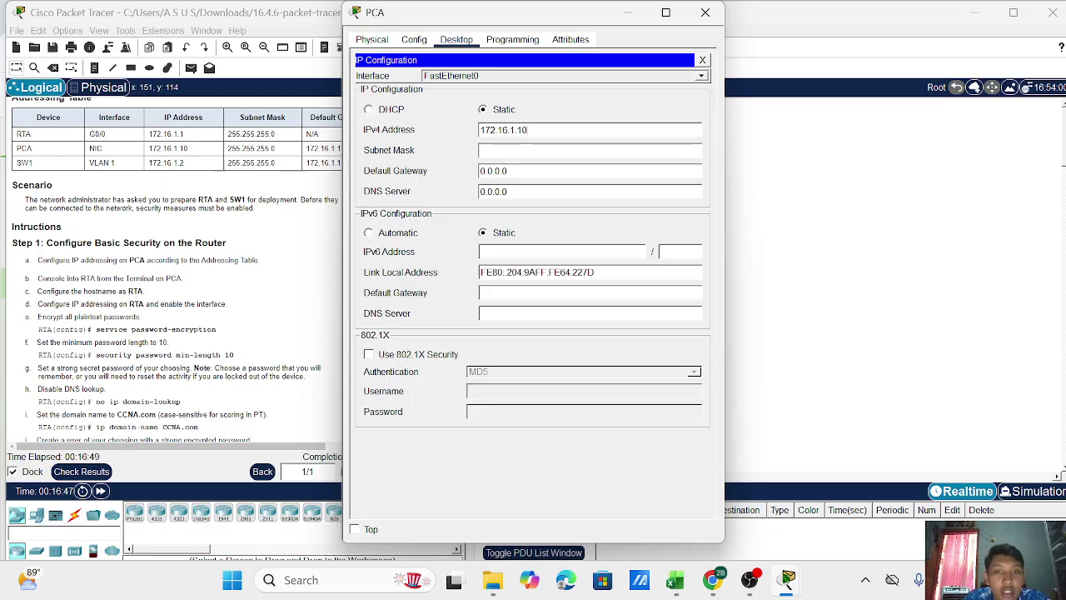
{"action": "left_click", "coordinate": [517, 151]}
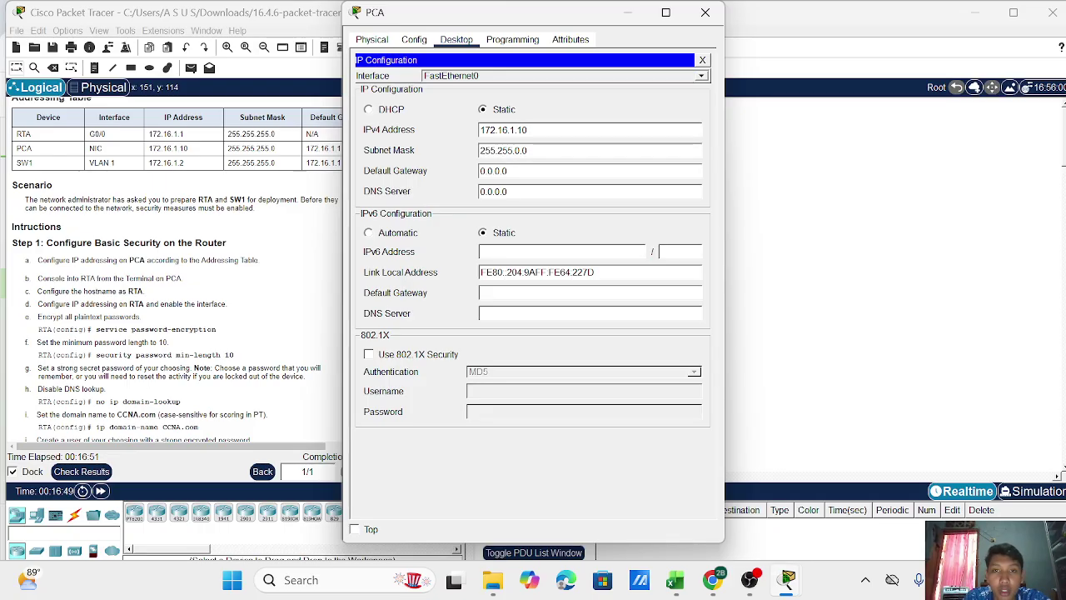
{"action": "key", "text": "BackSpace"}
{"action": "key", "text": "BackSpace"}
{"action": "key", "text": "BackSpace"}
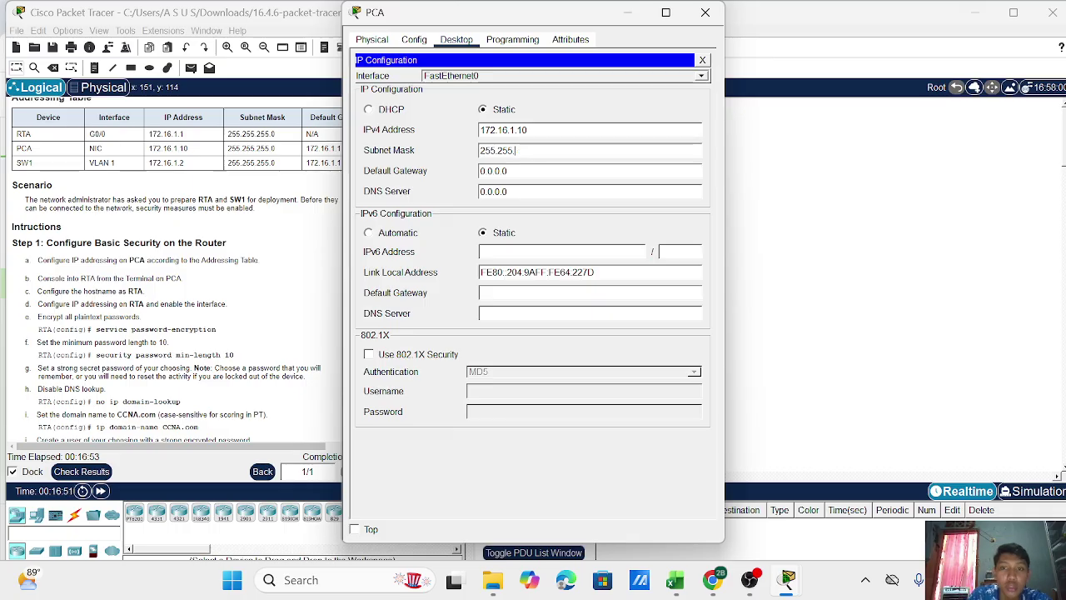
{"action": "type", "text": "255.0"}
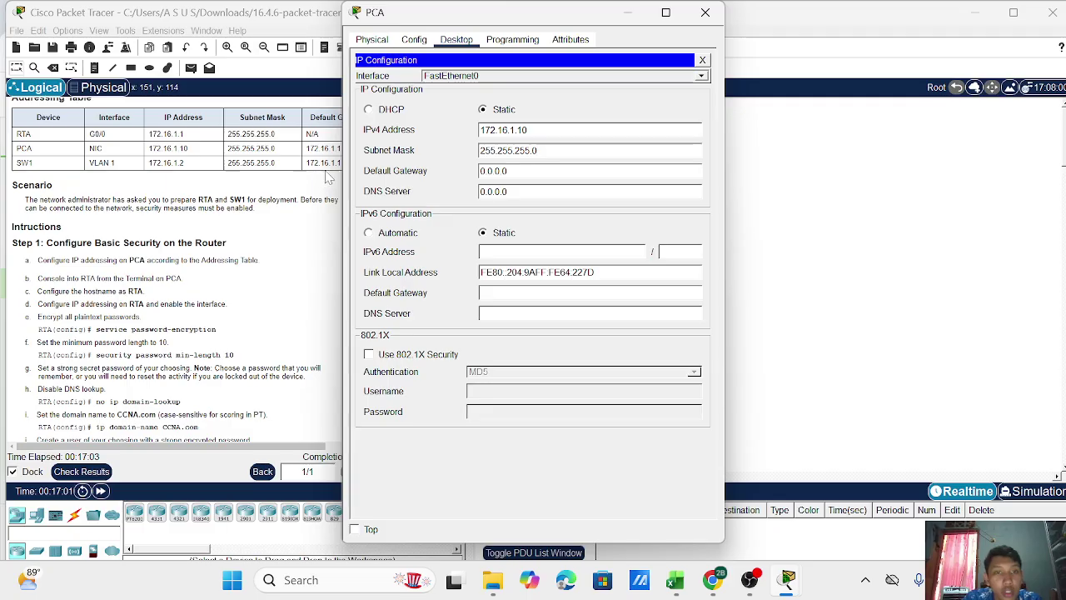
Set PCA's default gateway to 172.16.1.1 and close the PCA window.
{"action": "left_click_drag", "start_coordinate": [468, 19], "coordinate": [490, 21]}
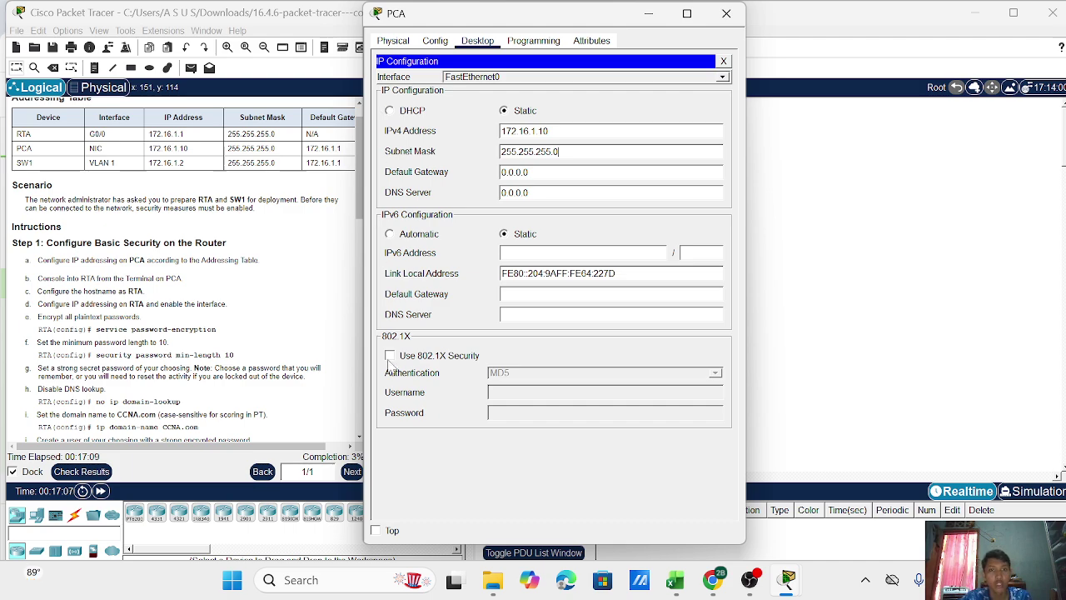
{"action": "left_click", "coordinate": [530, 172]}
{"action": "key", "text": "BackSpace"}
{"action": "key", "text": "BackSpace"}
{"action": "key", "text": "BackSpace"}
{"action": "key", "text": "BackSpace"}
{"action": "key", "text": "BackSpace"}
{"action": "key", "text": "BackSpace"}
{"action": "key", "text": "BackSpace"}
{"action": "type", "text": "172.16.1.1"}
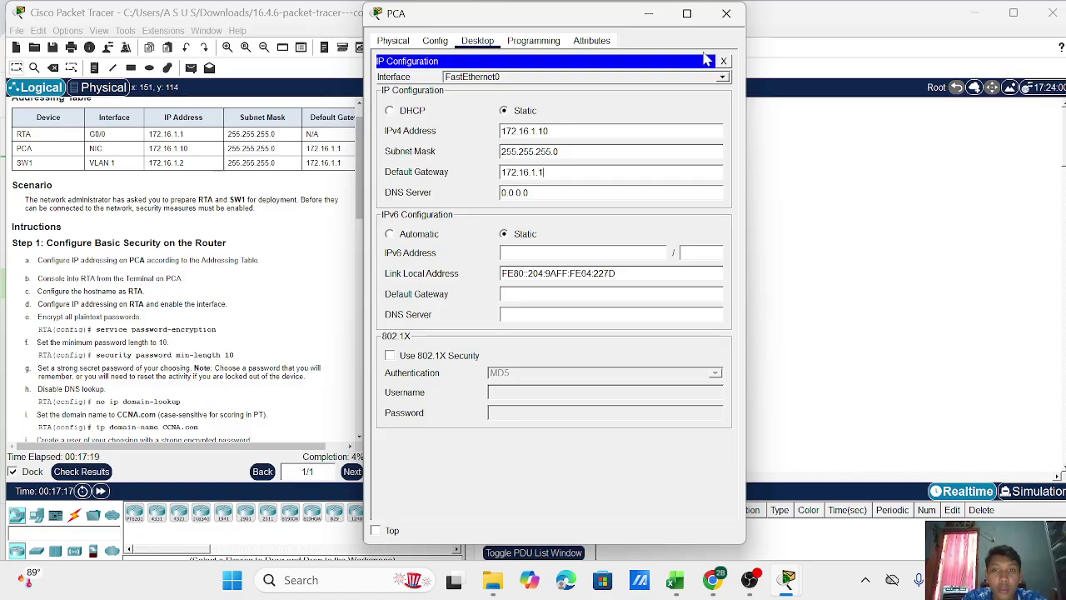
{"action": "left_click", "coordinate": [726, 13]}
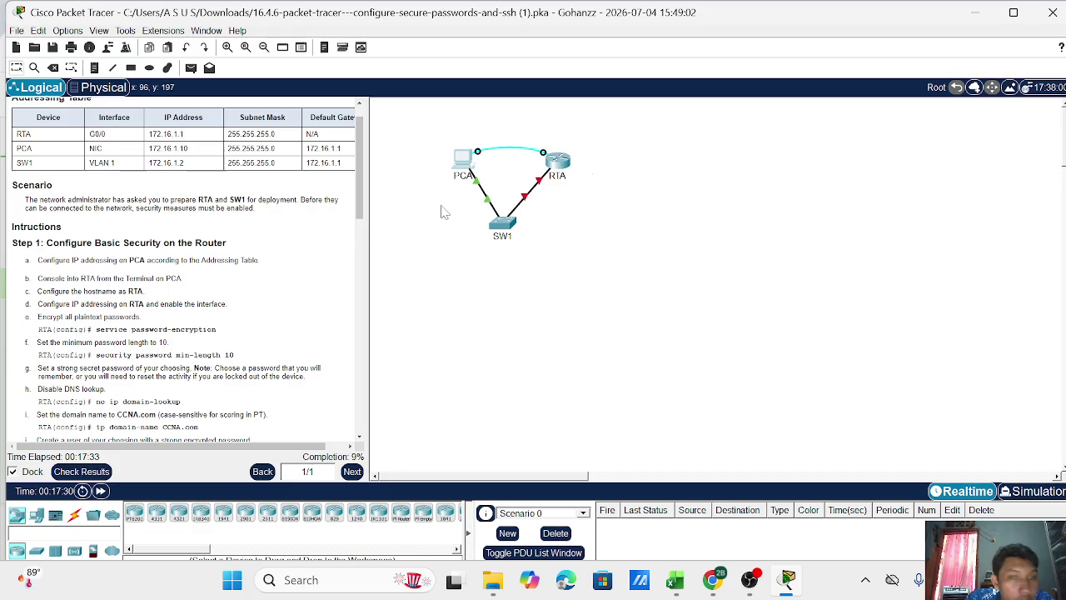
Connect PCA's Terminal to the router console using the default settings.
{"action": "left_click", "coordinate": [558, 163]}
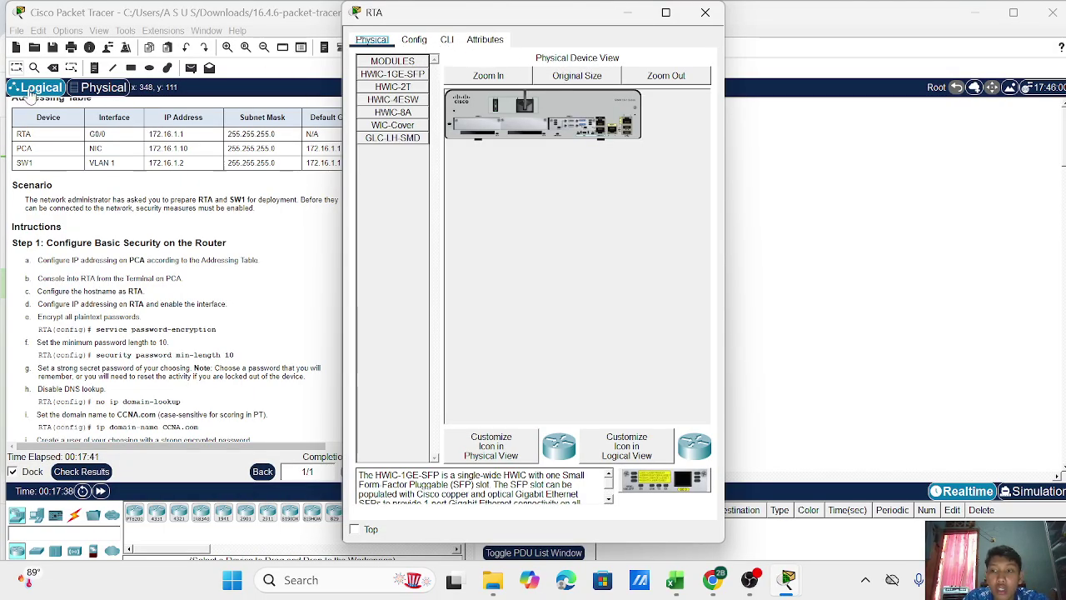
{"action": "left_click", "coordinate": [706, 13]}
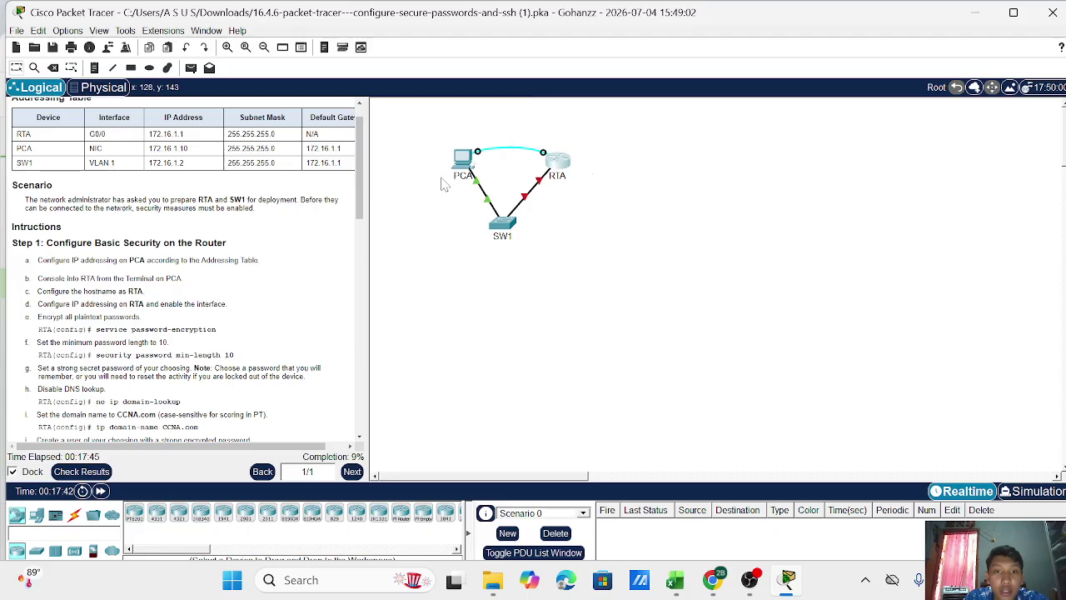
{"action": "left_click", "coordinate": [462, 161]}
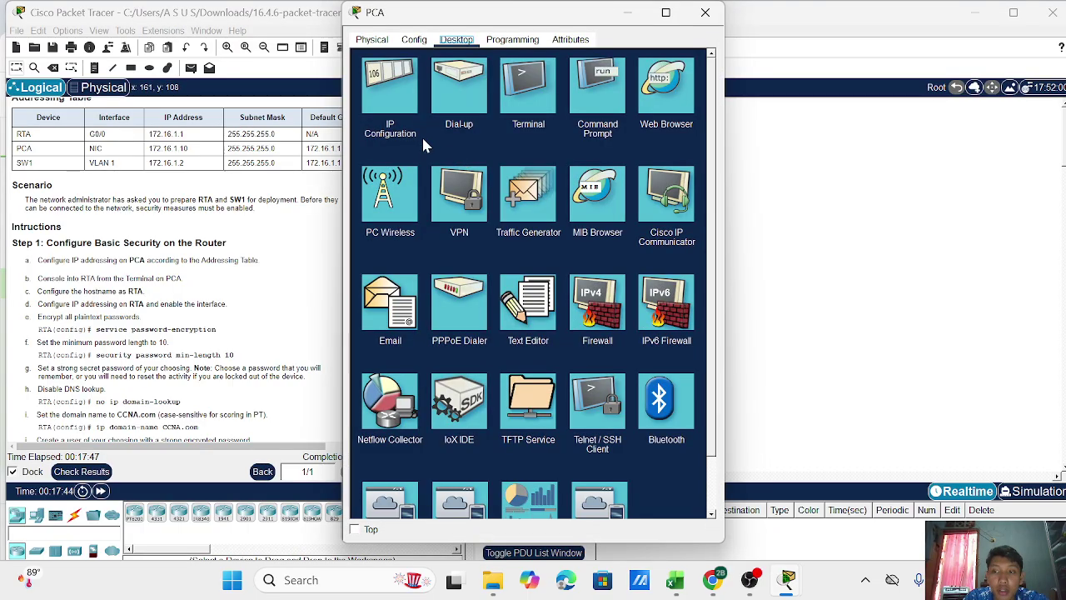
{"action": "left_click", "coordinate": [527, 96]}
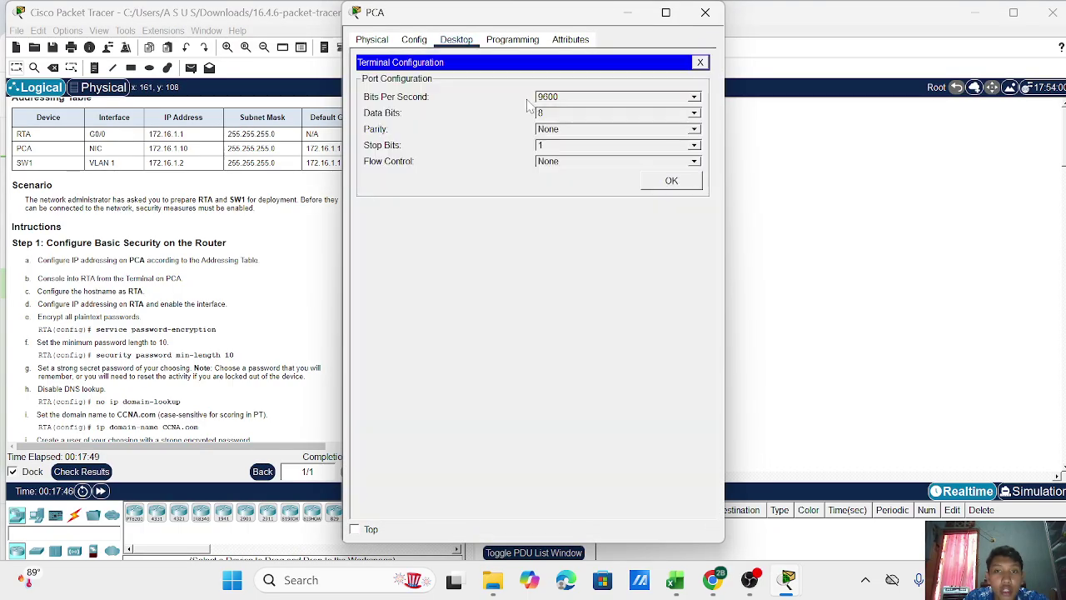
{"action": "left_click", "coordinate": [672, 180]}
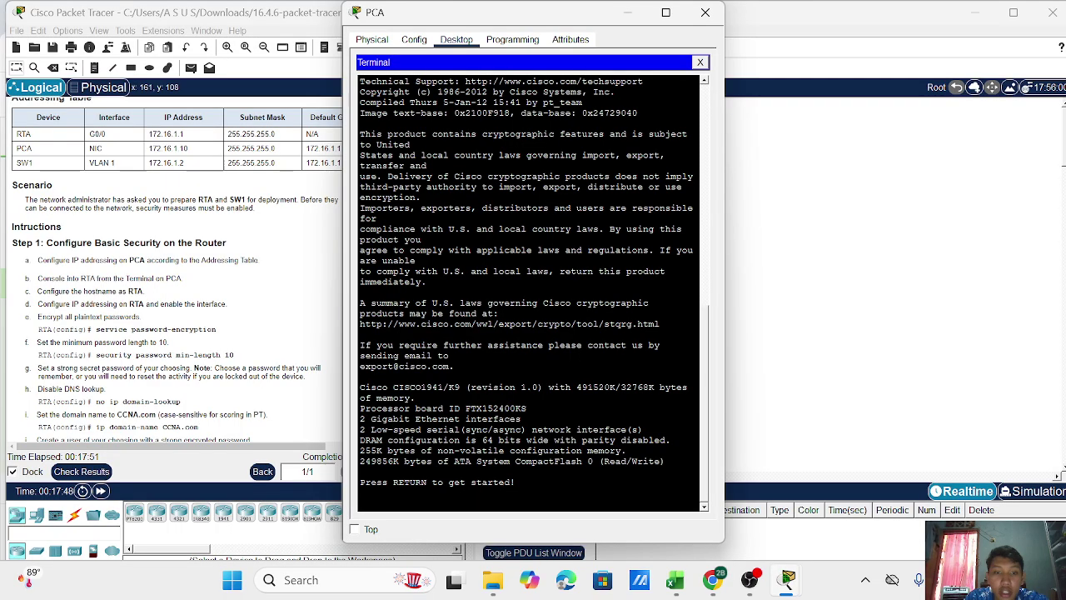
Enter privileged EXEC with 'enable', then global configuration with 'configure terminal'.
{"action": "key", "text": "Return"}
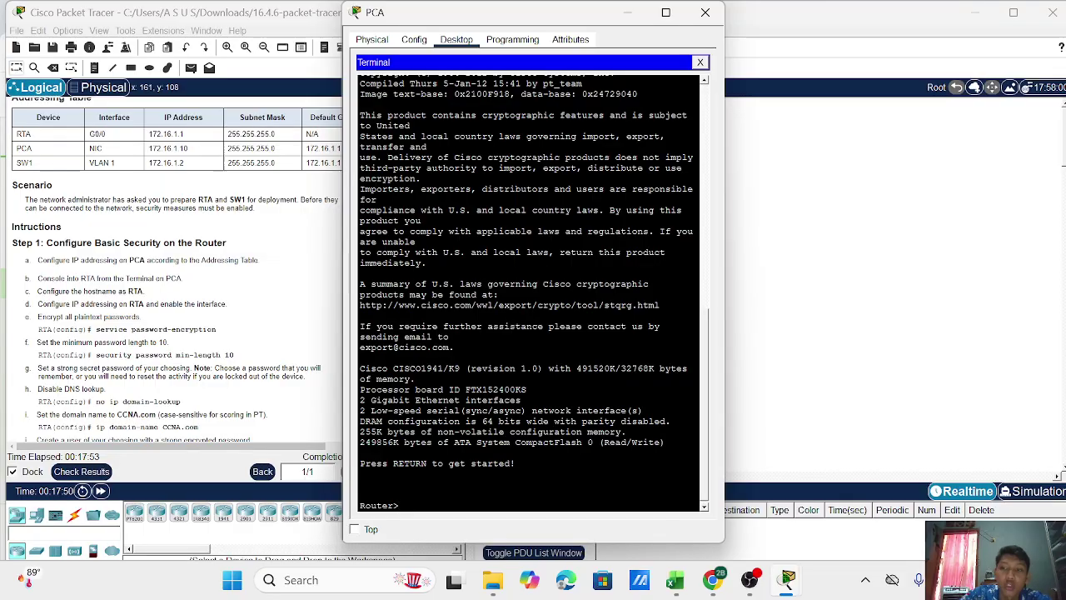
{"action": "type", "text": "enab"}
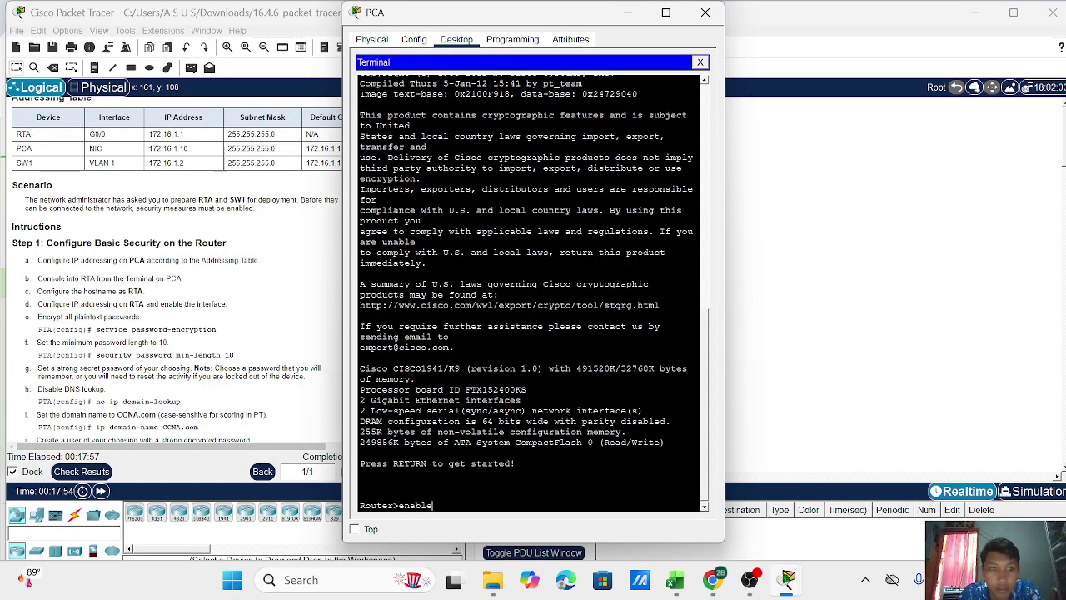
{"action": "type", "text": "le"}
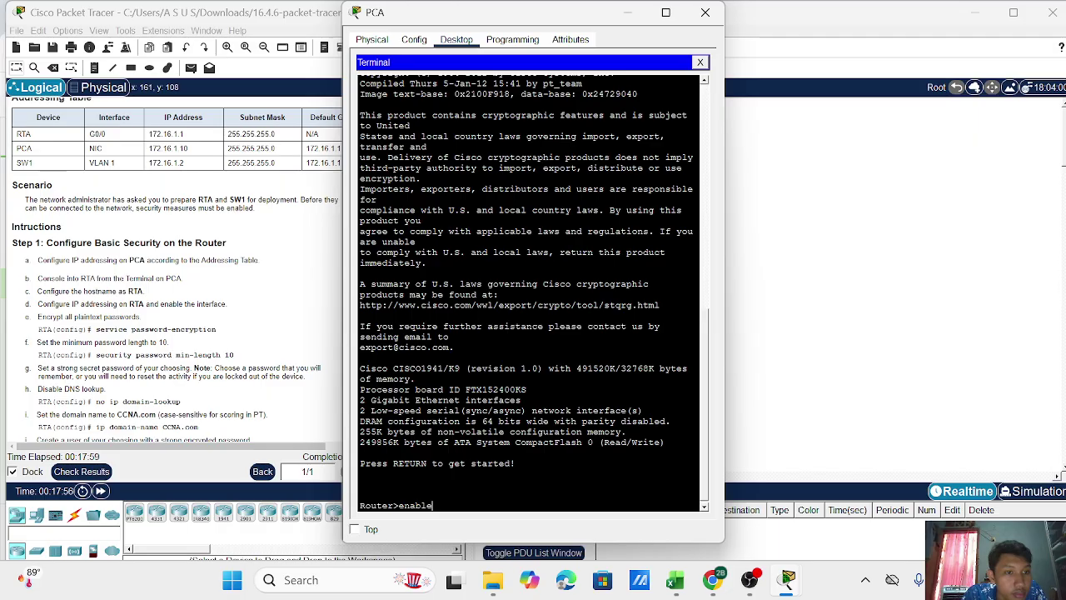
{"action": "key", "text": "Return"}
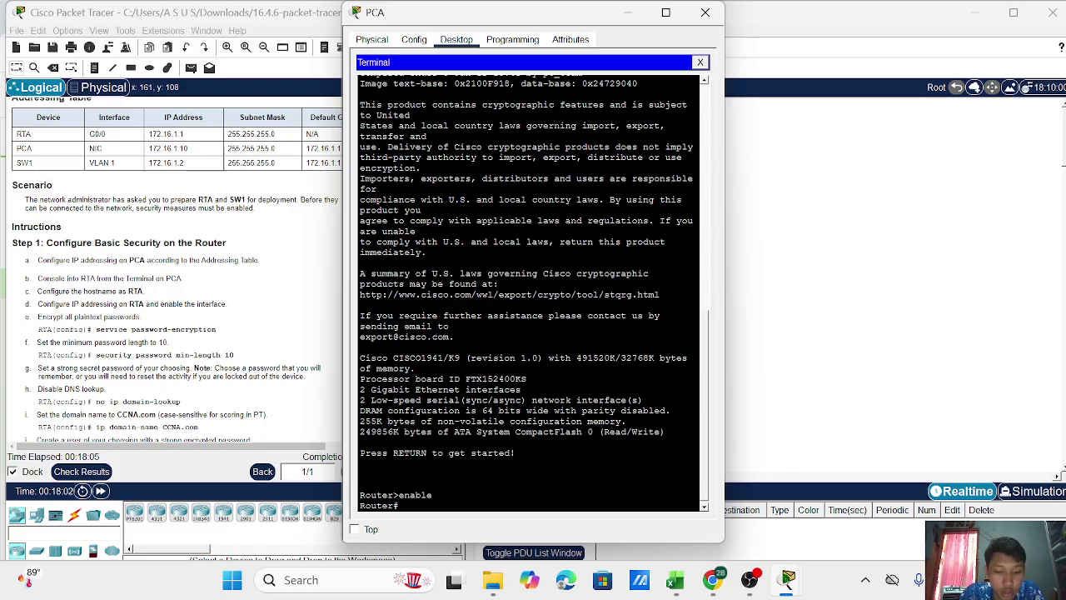
{"action": "type", "text": "co"}
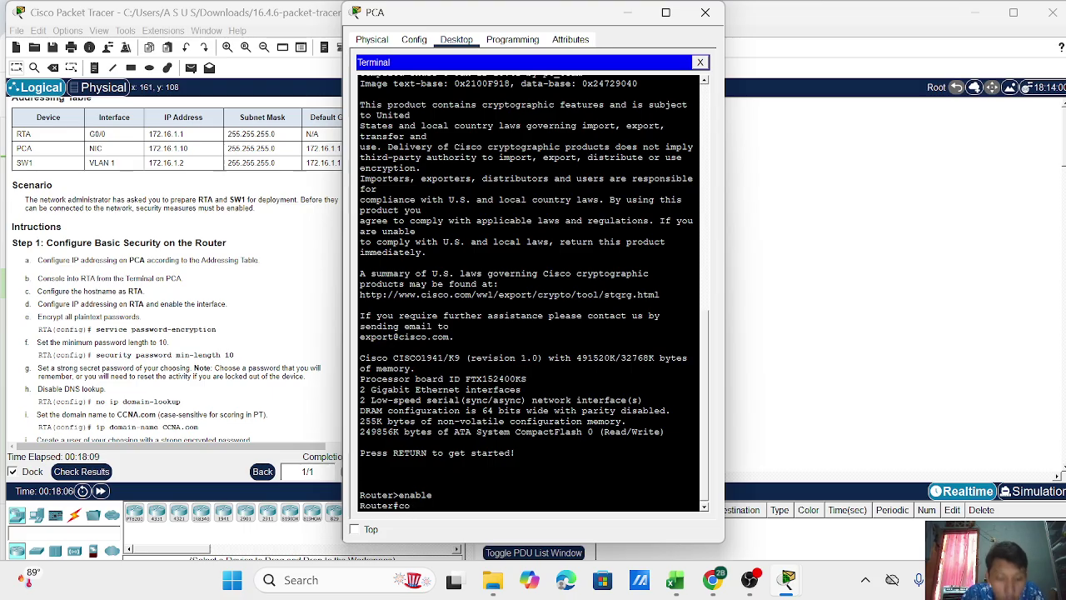
{"action": "type", "text": "mfigure terminal"}
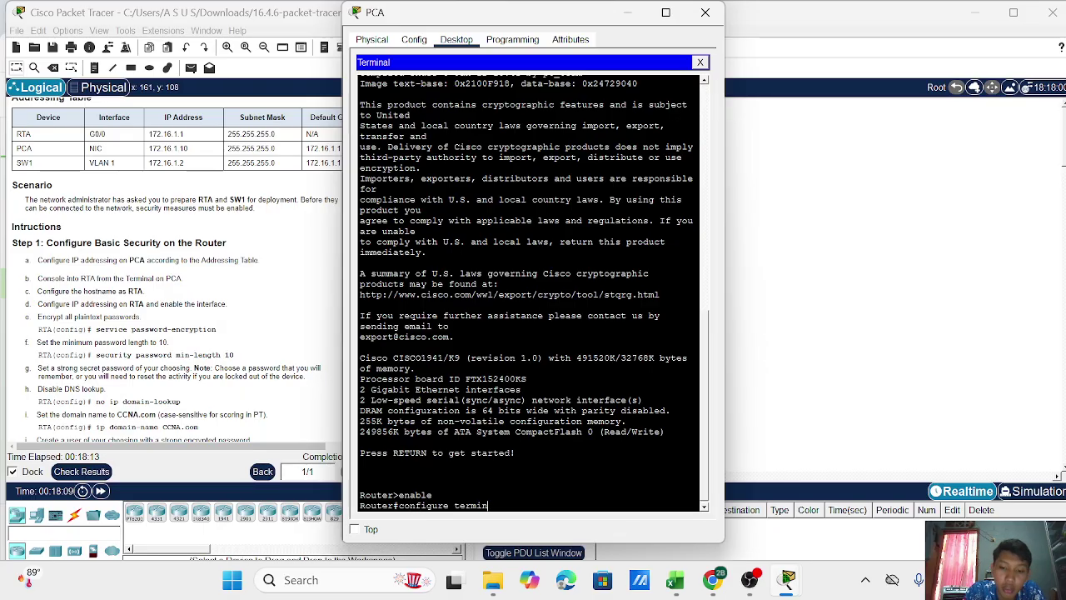
{"action": "key", "text": "Return"}
{"action": "key", "text": "Return"}
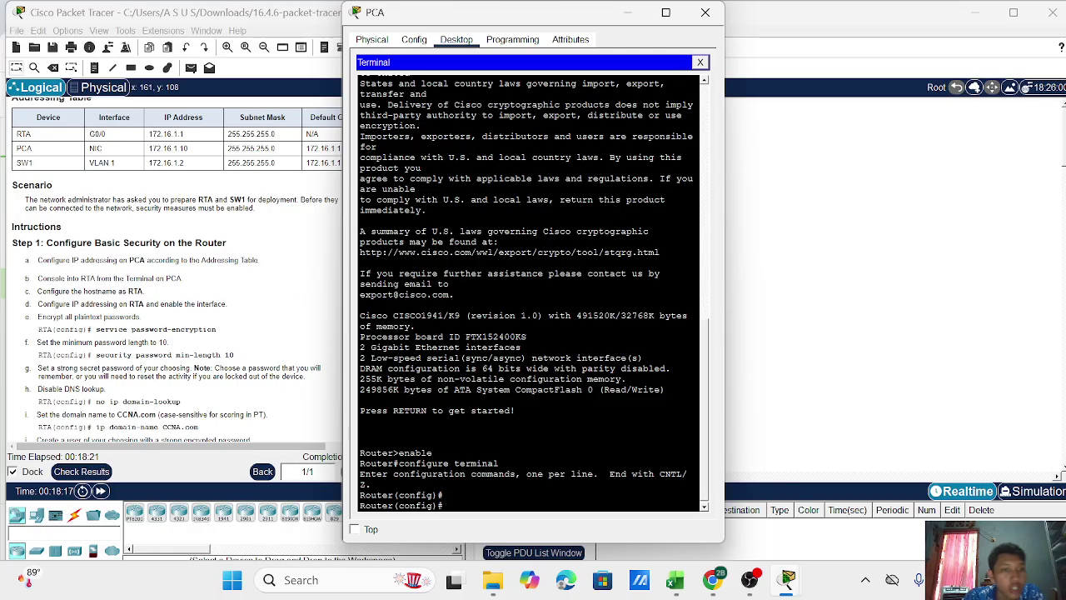
Name the router RTA and enter interface g0/0 configuration.
{"action": "type", "text": "hostname RTA"}
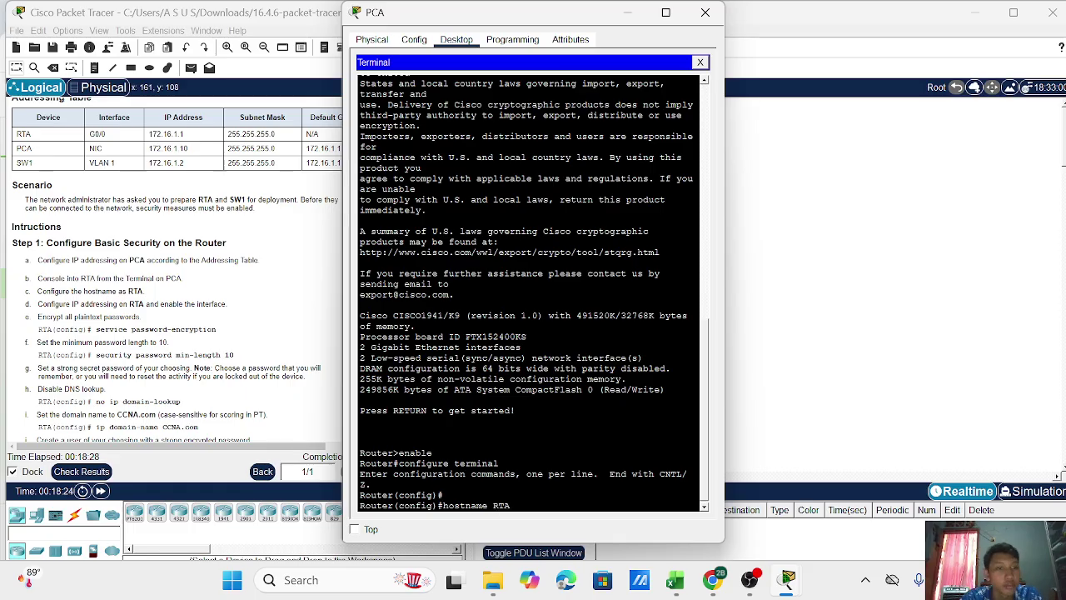
{"action": "key", "text": "Return"}
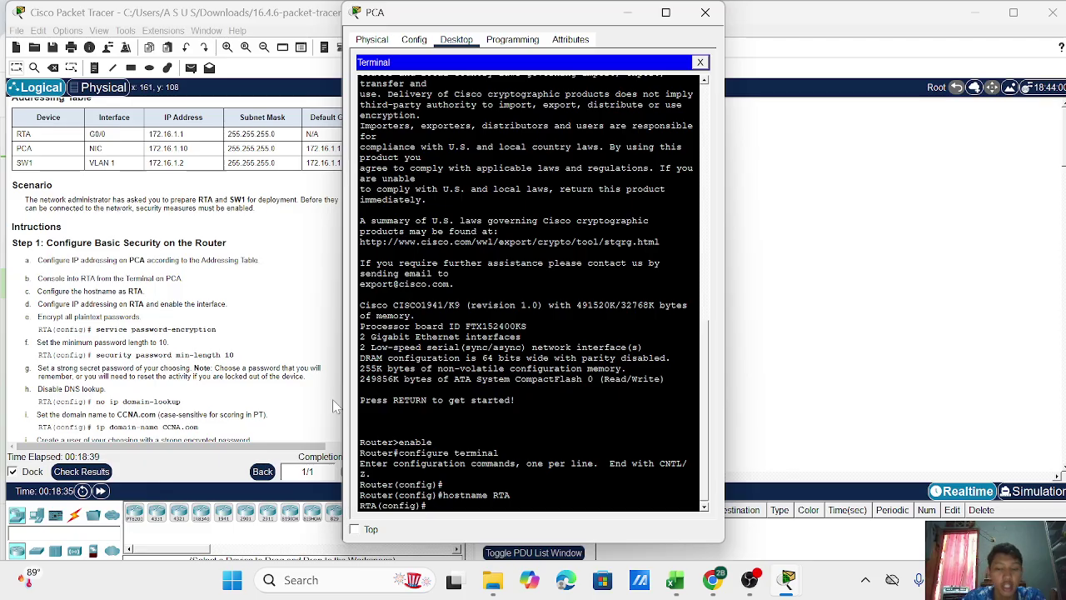
{"action": "type", "text": "interface g0/0"}
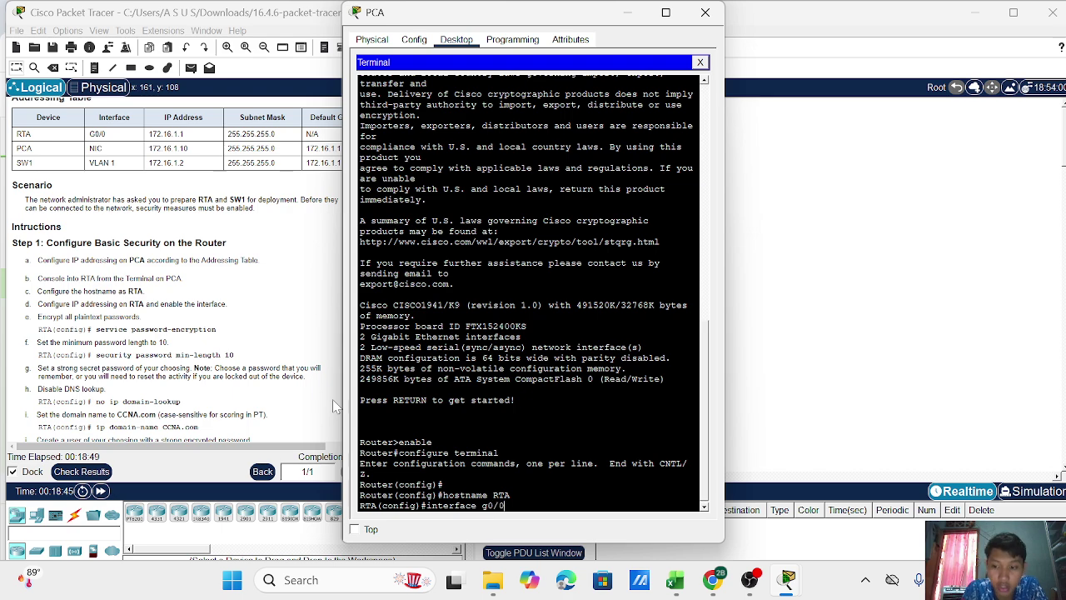
{"action": "key", "text": "Return"}
Assign G0/0 the address 172.16.1.1 255.255.255.0, enable it with no shutdown, and exit.
{"action": "type", "text": "ip"}
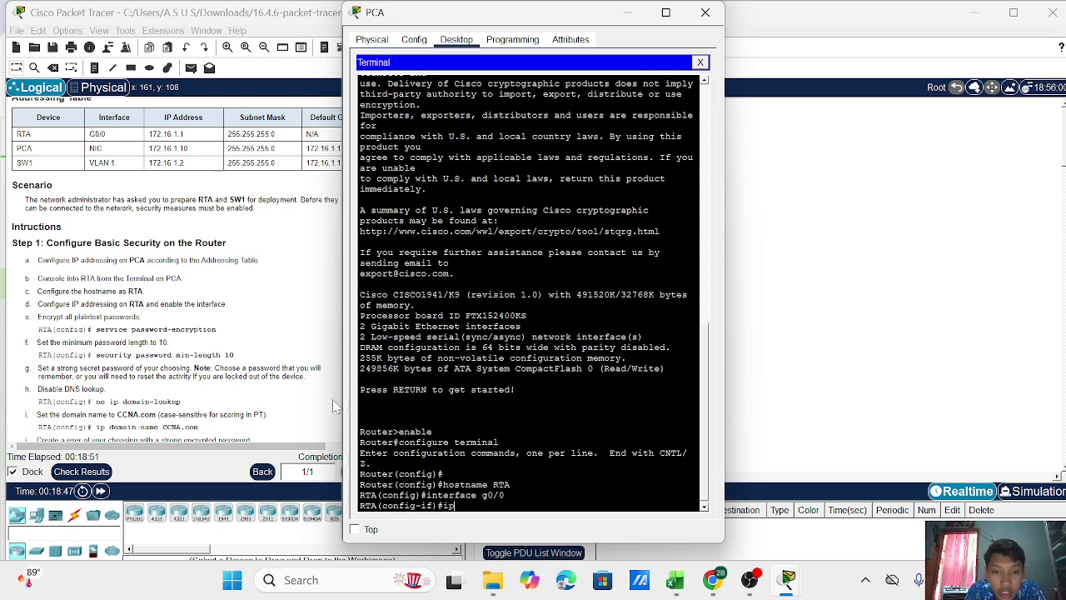
{"action": "type", "text": " addres 172."}
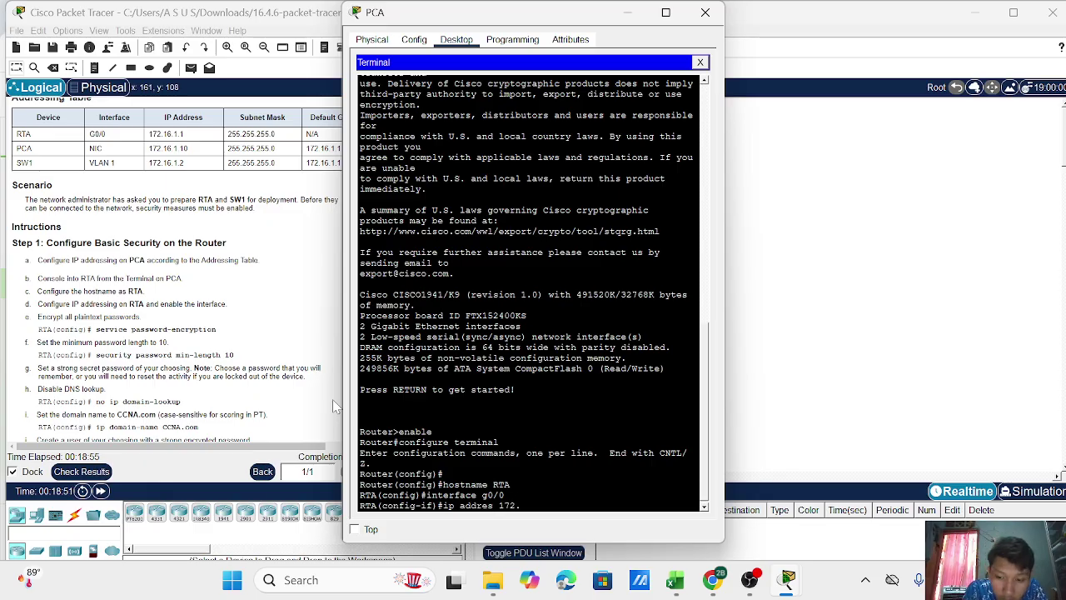
{"action": "type", "text": "16"}
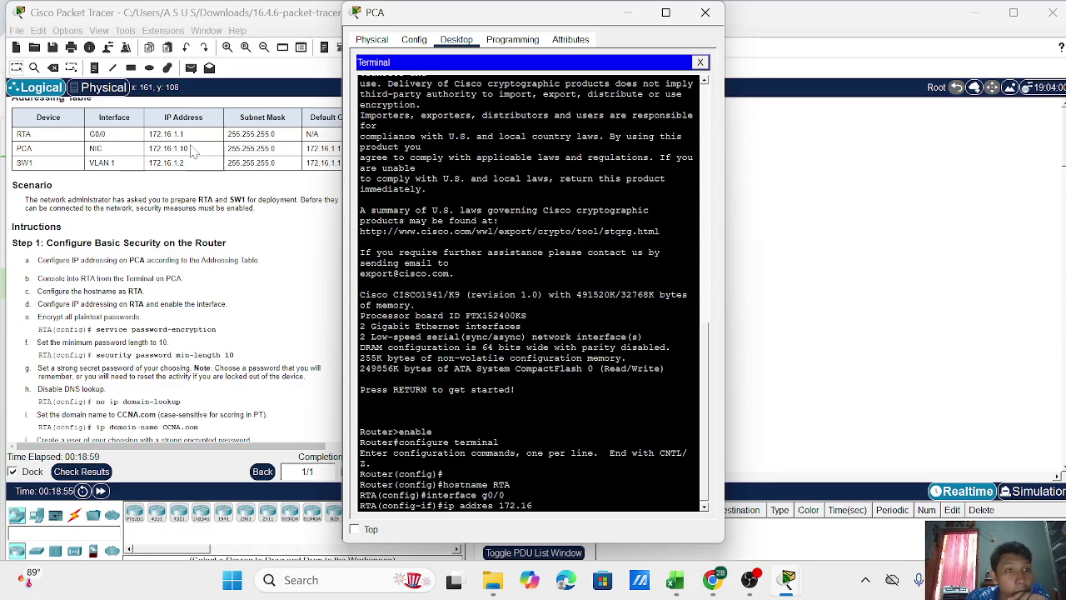
{"action": "type", "text": ".1."}
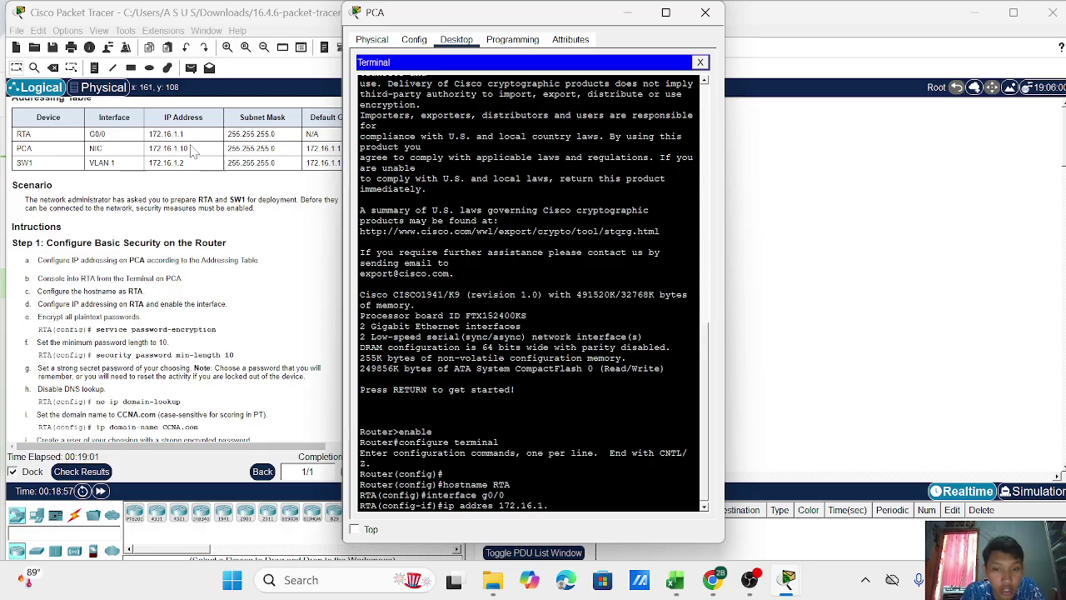
{"action": "type", "text": "1"}
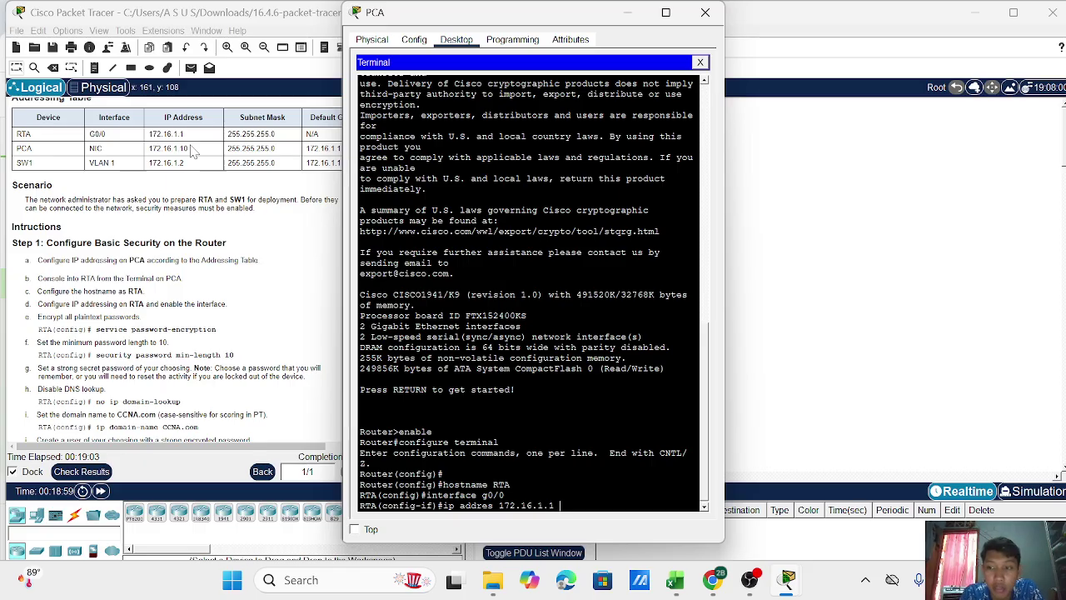
{"action": "type", "text": " 255."}
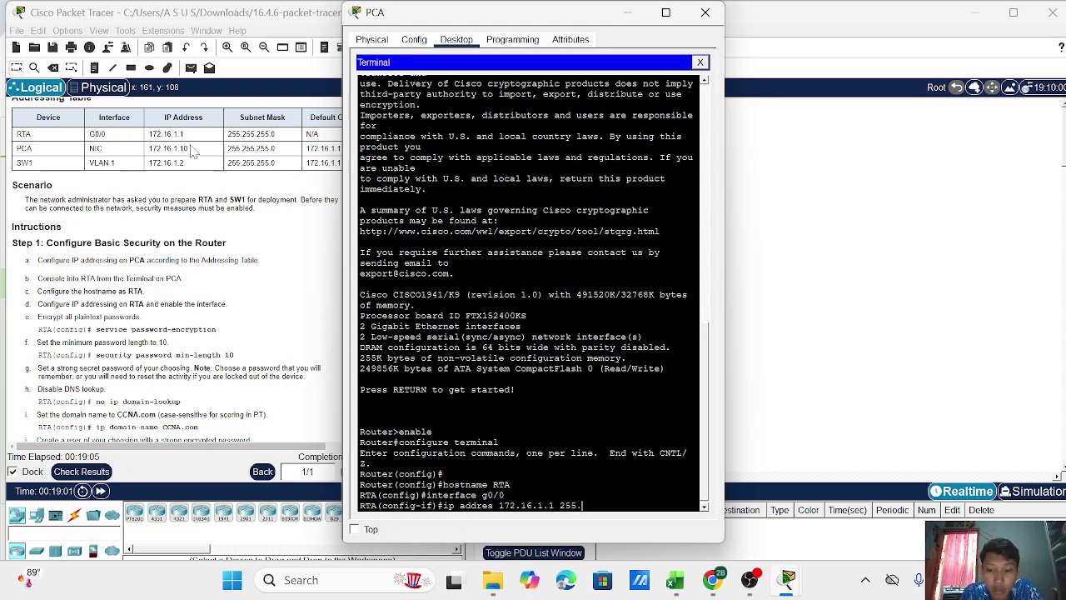
{"action": "type", "text": "255.255."}
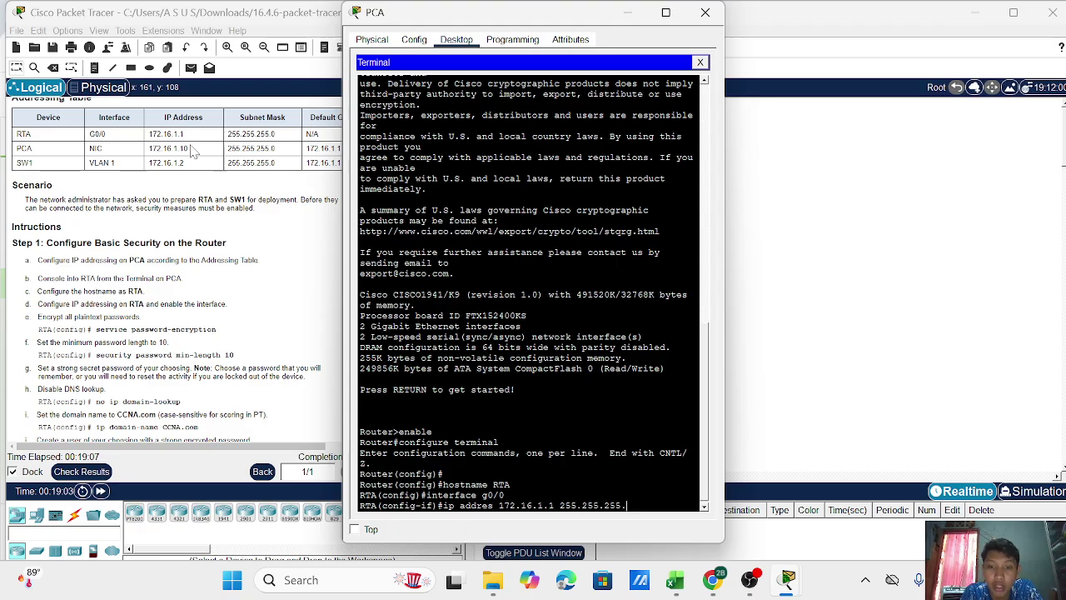
{"action": "type", "text": "0"}
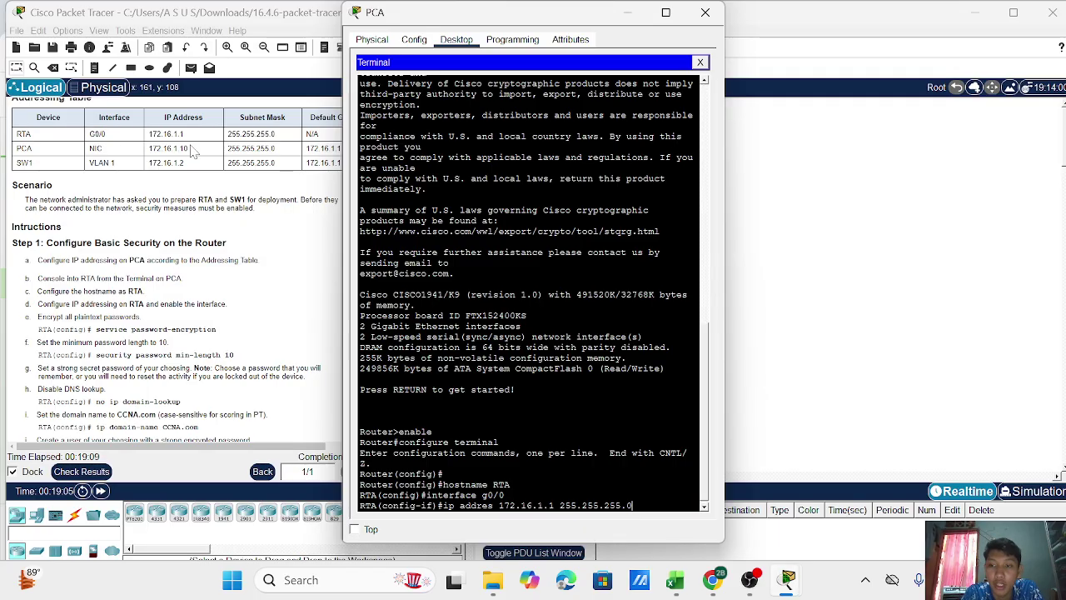
{"action": "key", "text": "Return"}
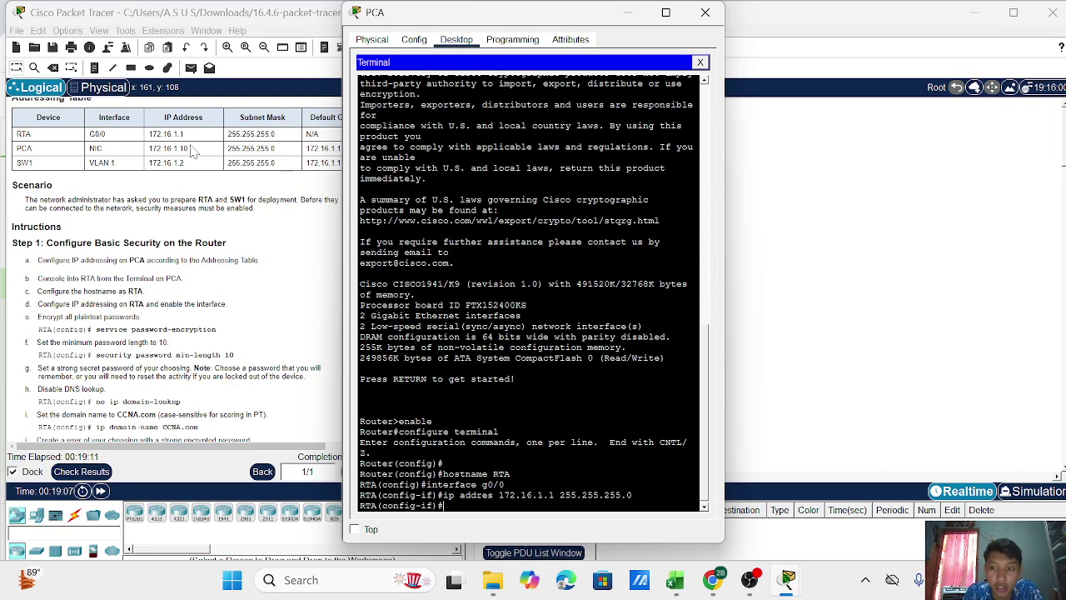
{"action": "type", "text": "no shutdown"}
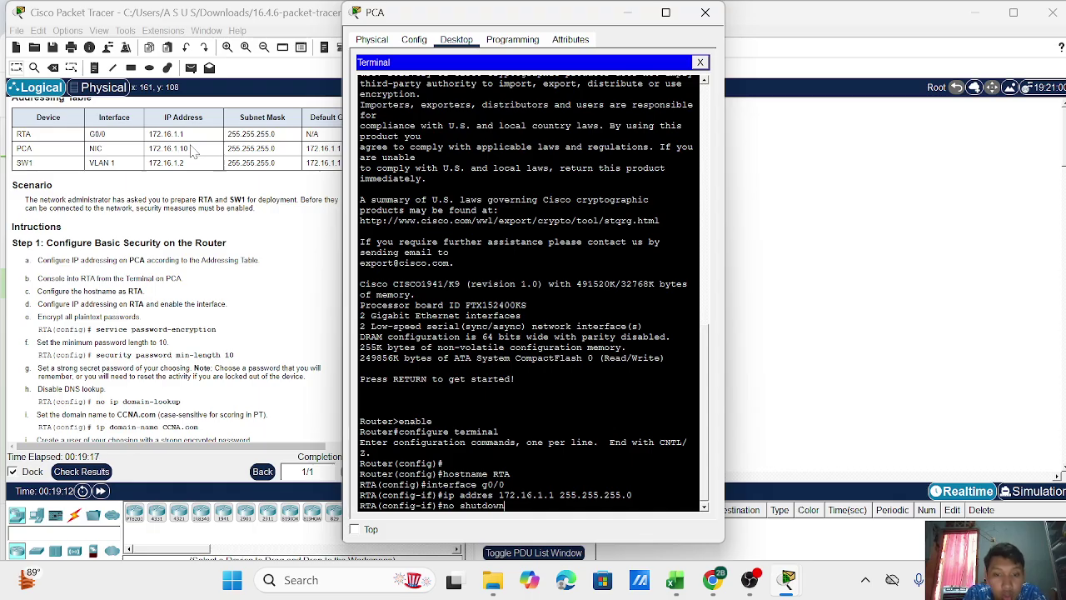
{"action": "key", "text": "Return"}
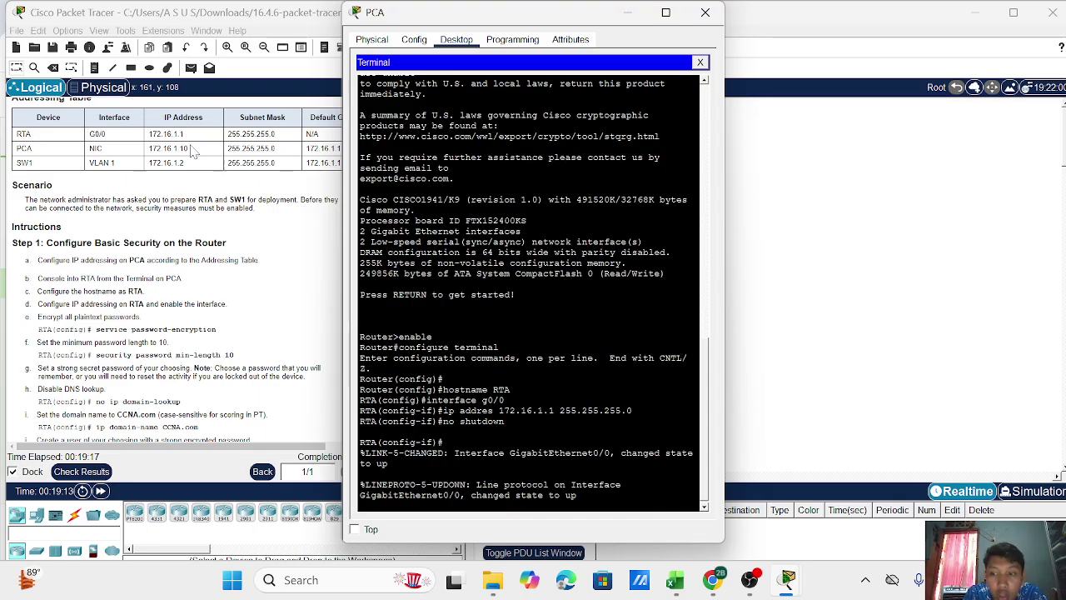
{"action": "type", "text": "exit"}
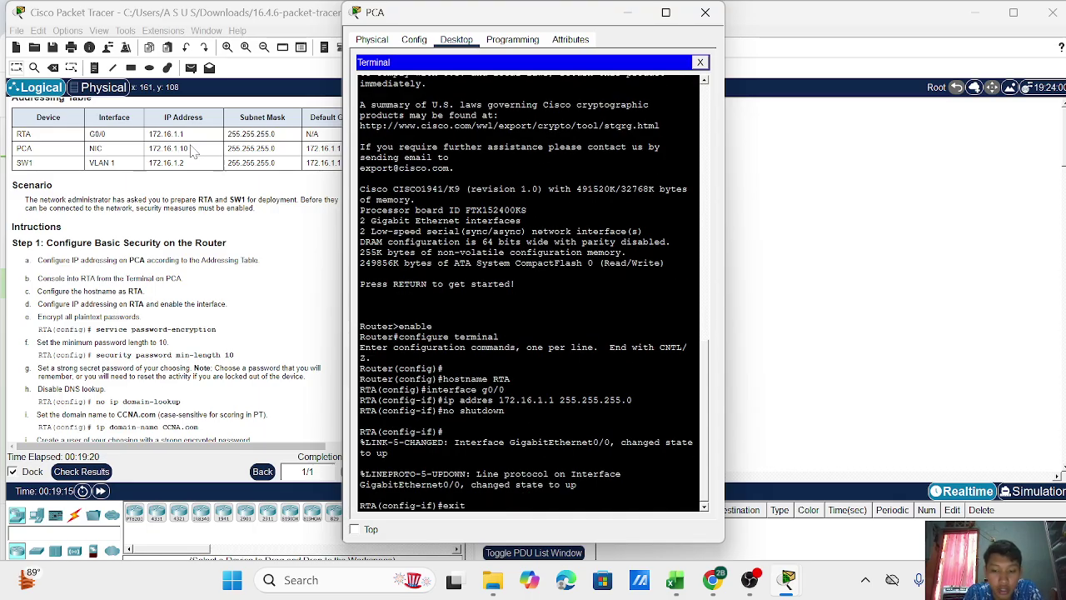
{"action": "key", "text": "Return"}
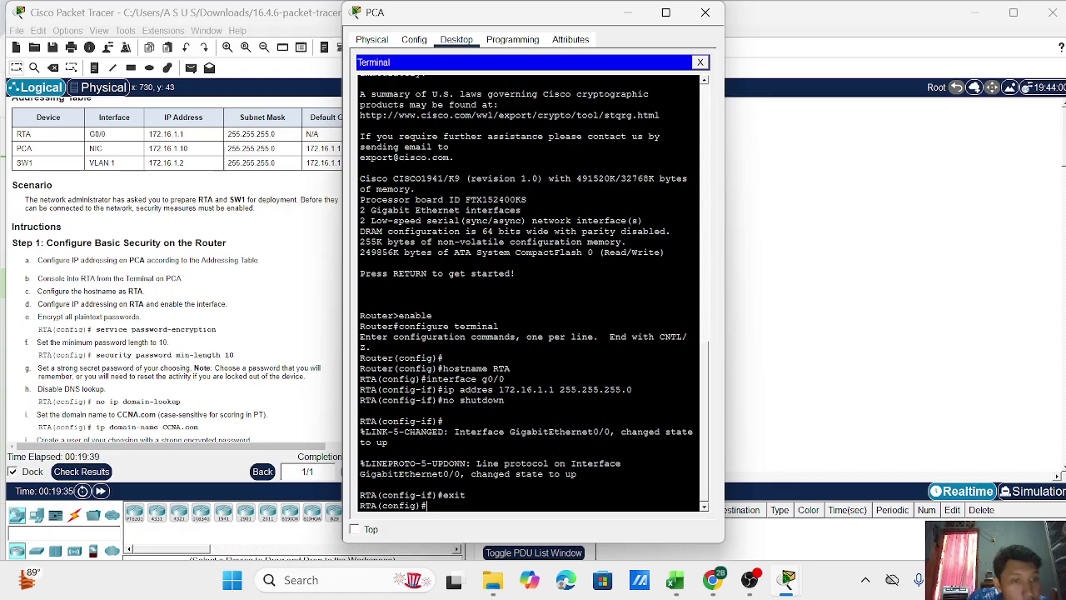
{"action": "left_click_drag", "start_coordinate": [37, 316], "coordinate": [170, 330]}
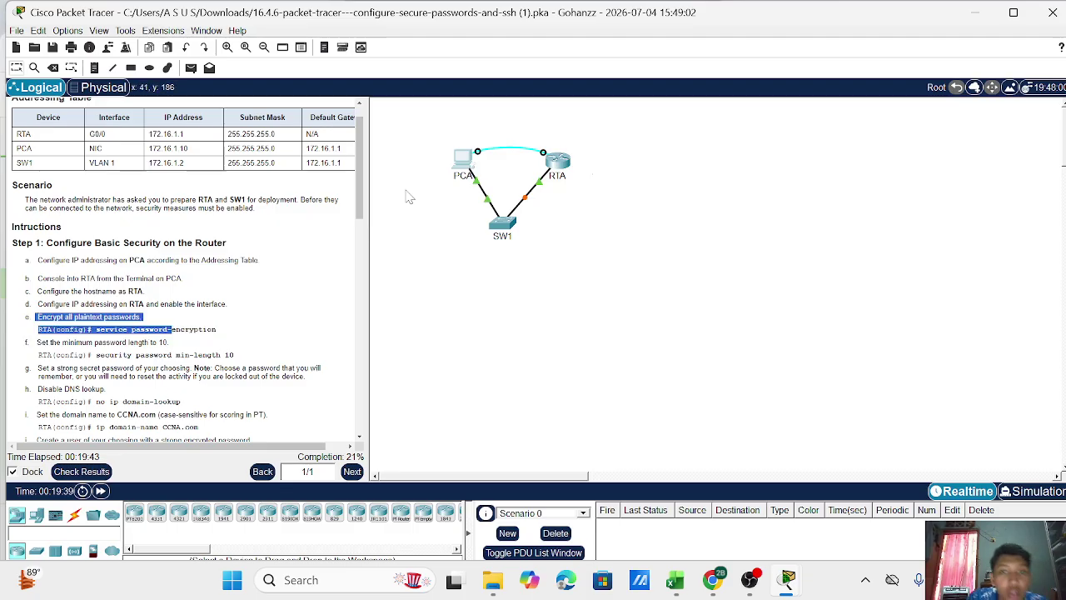
{"action": "left_click", "coordinate": [462, 165]}
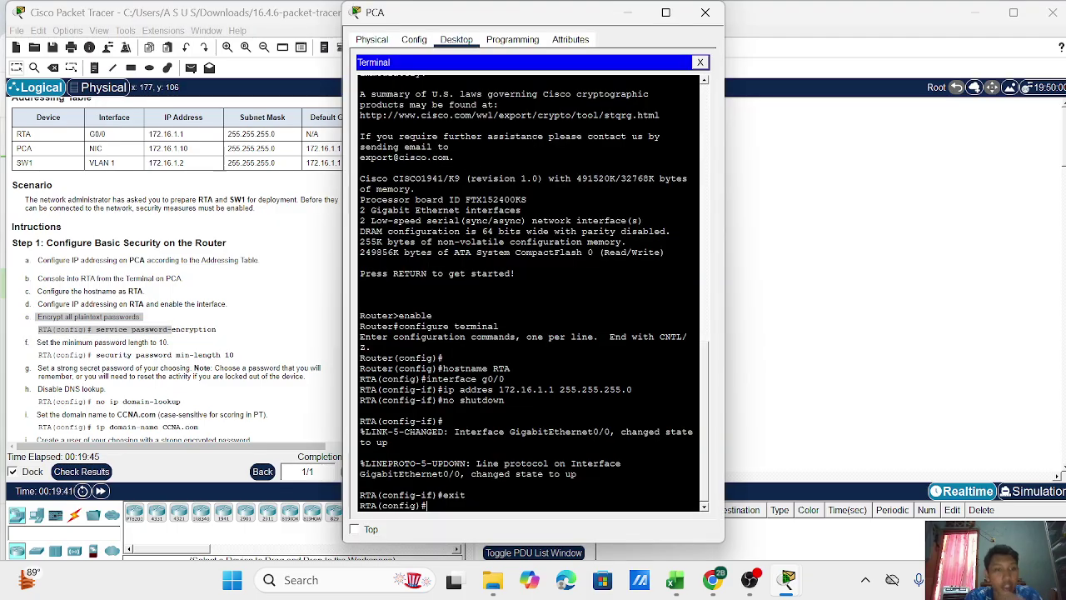
{"action": "left_click", "coordinate": [296, 323]}
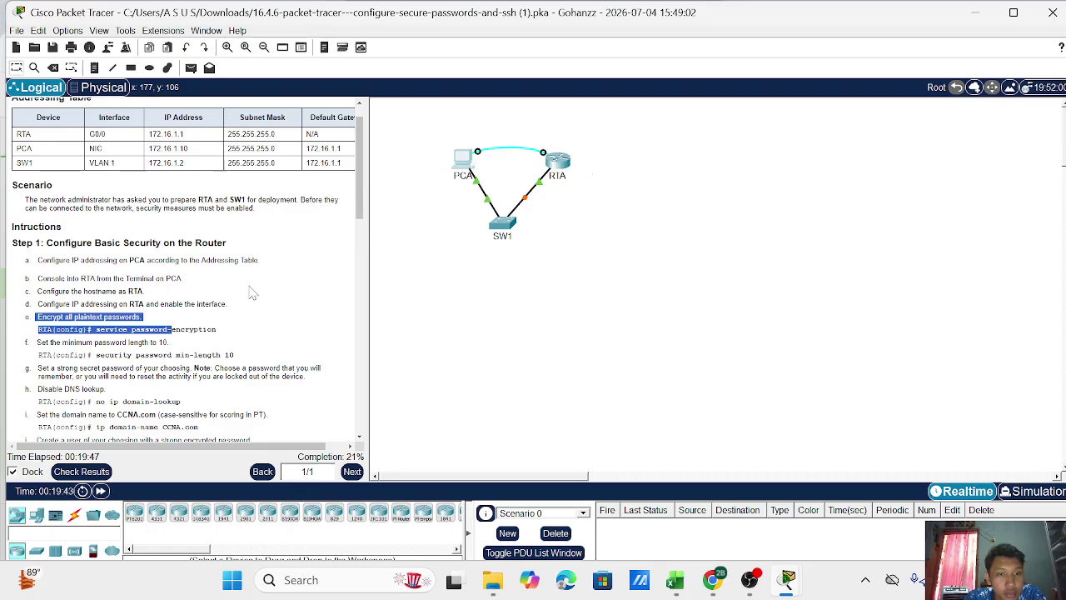
{"action": "left_click", "coordinate": [211, 305]}
{"action": "left_click_drag", "start_coordinate": [466, 160], "coordinate": [463, 157]}
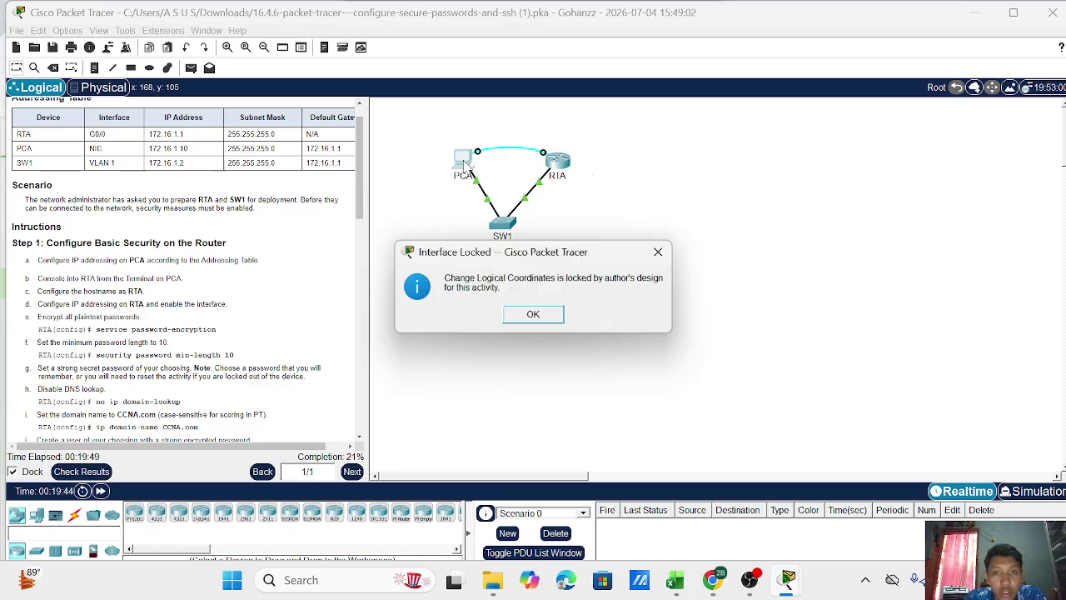
{"action": "left_click", "coordinate": [534, 314]}
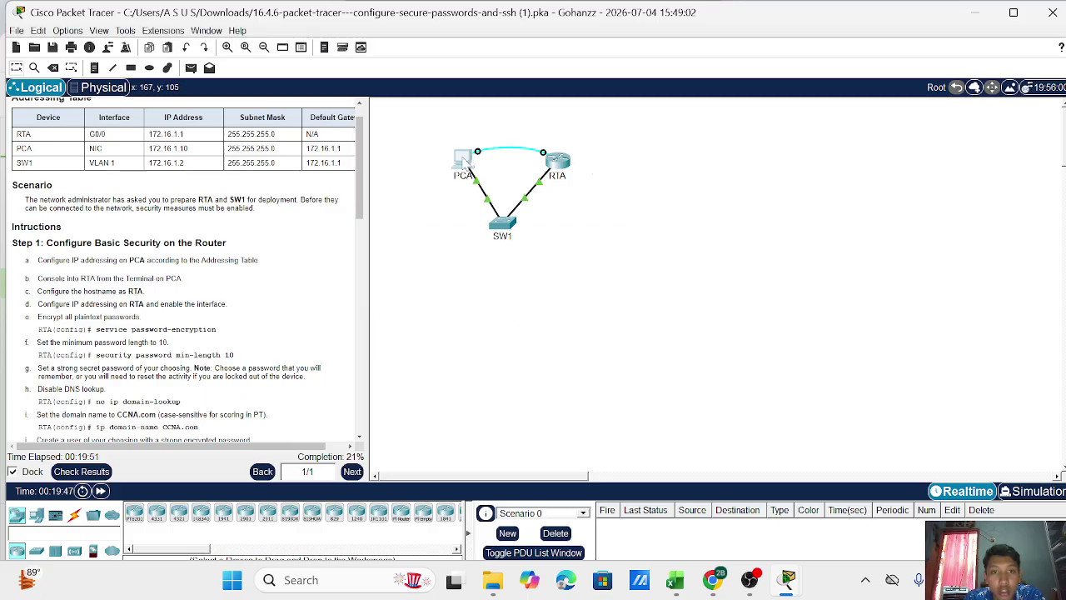
{"action": "left_click", "coordinate": [464, 160]}
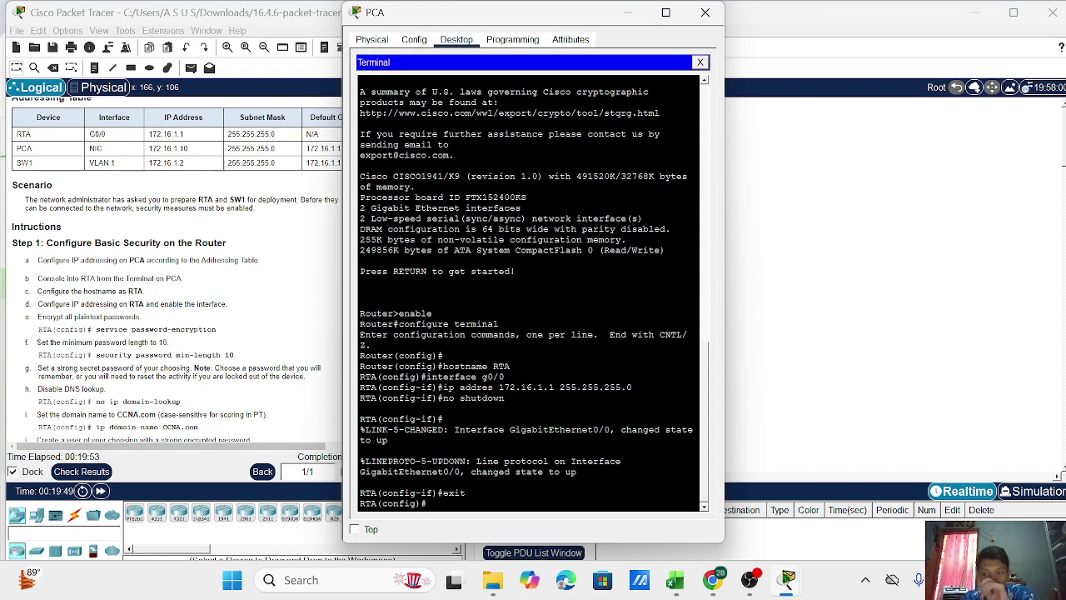
Enable service password-encryption, then submit 'security password min-lenght 10', which is rejected.
{"action": "key", "text": "Return"}
{"action": "type", "text": "se"}
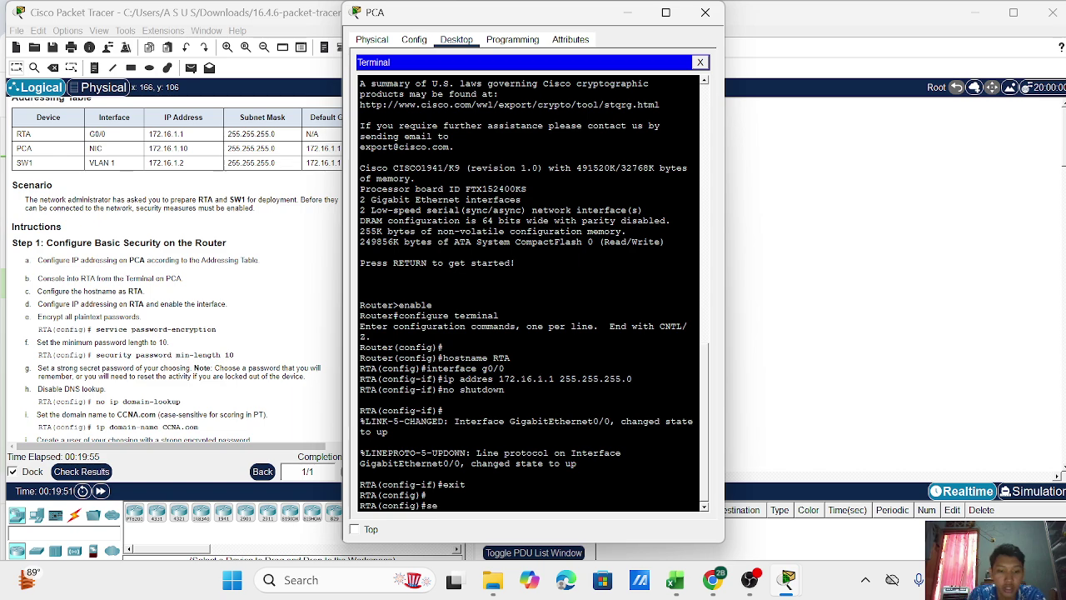
{"action": "type", "text": "rvice p"}
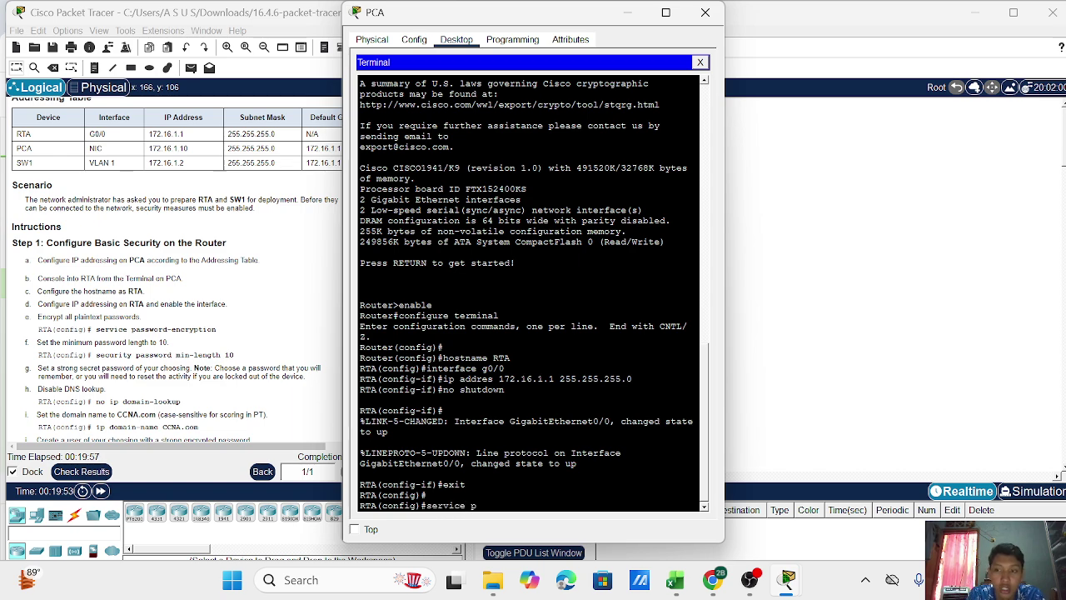
{"action": "type", "text": "asswor"}
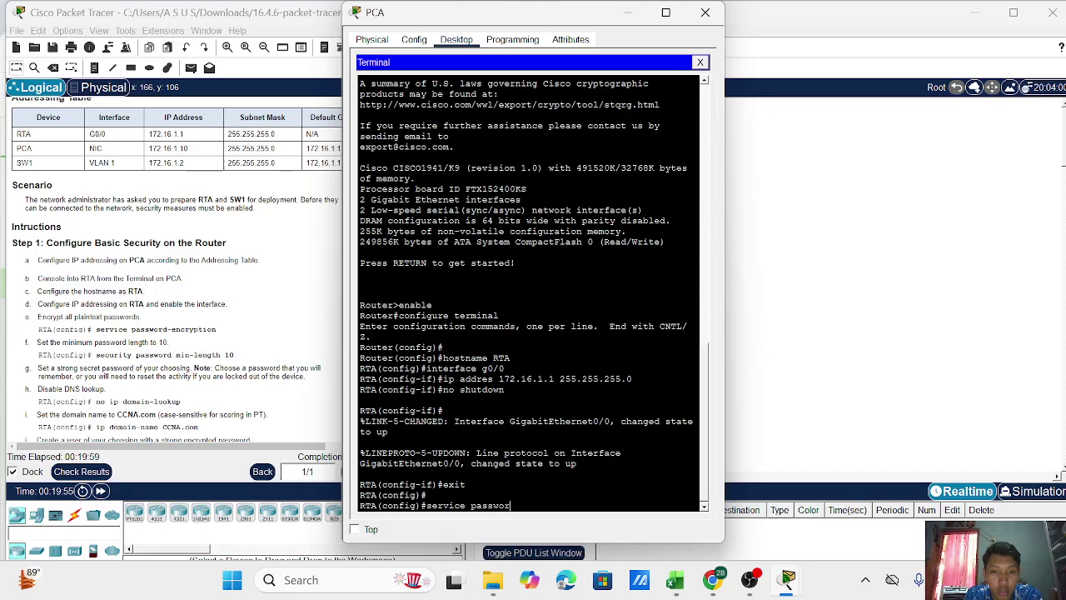
{"action": "type", "text": "d-encryption"}
{"action": "key", "text": "Return"}
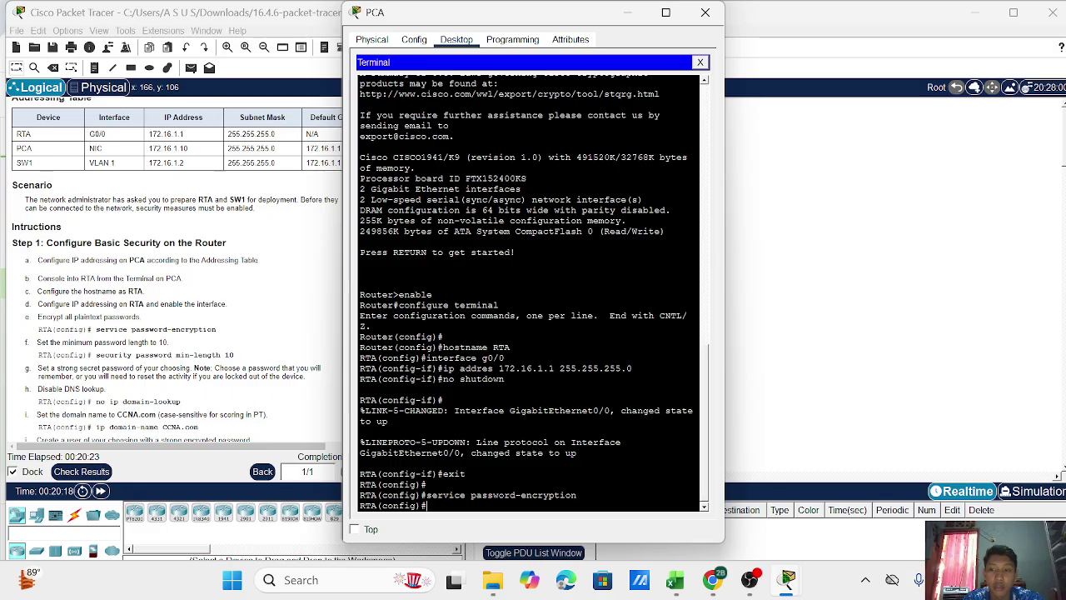
{"action": "type", "text": "security password min"}
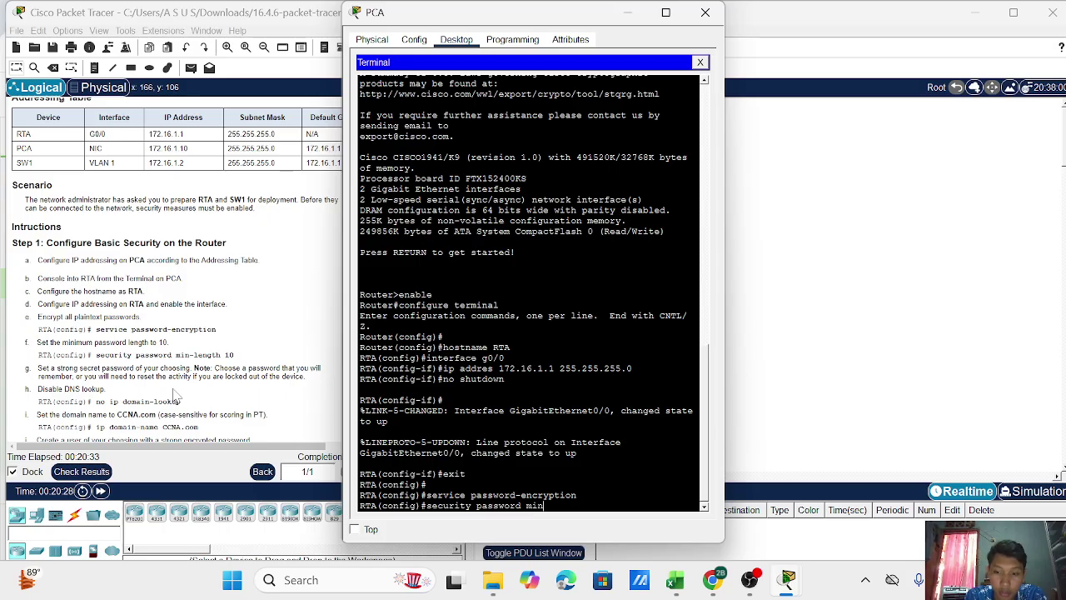
{"action": "type", "text": "-lenght"}
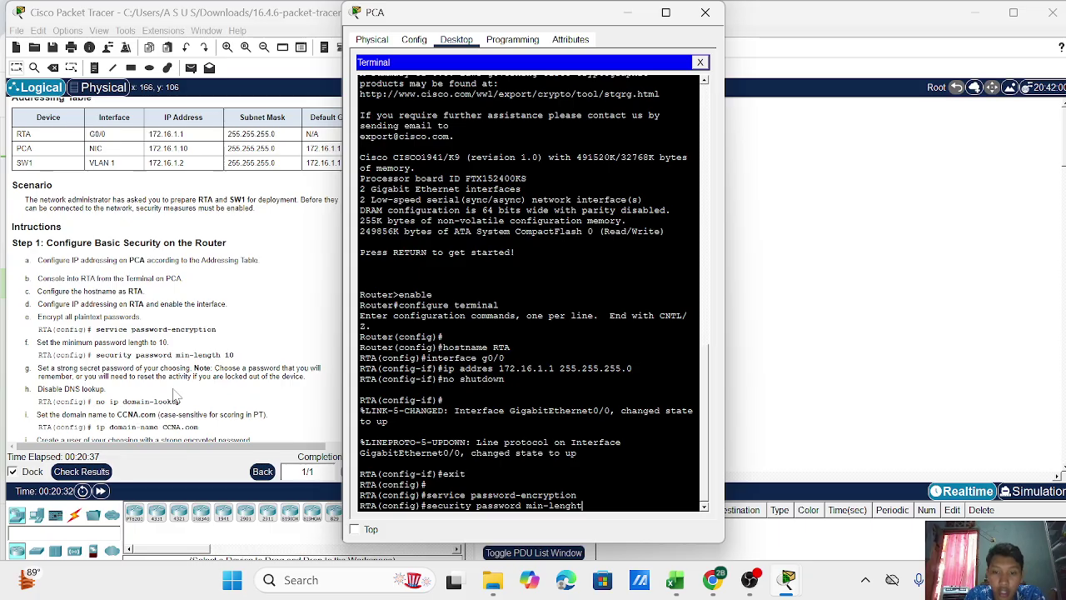
{"action": "type", "text": " 10"}
{"action": "key", "text": "Return"}
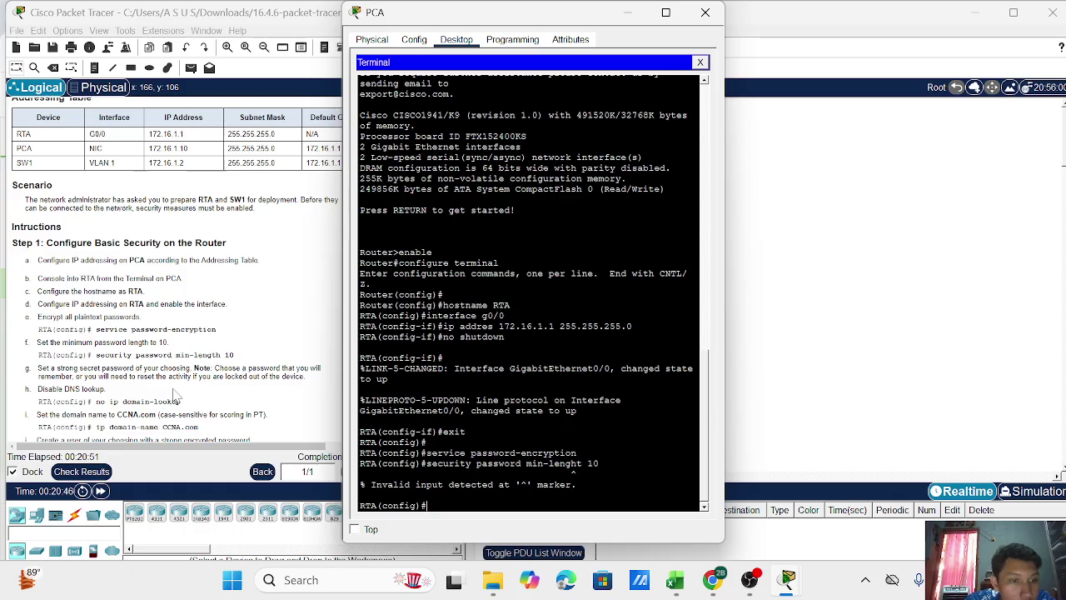
Recall and resubmit the minimum-length command, then retype it as 'security password min-lenghtt 10'.
{"action": "key", "text": "Up"}
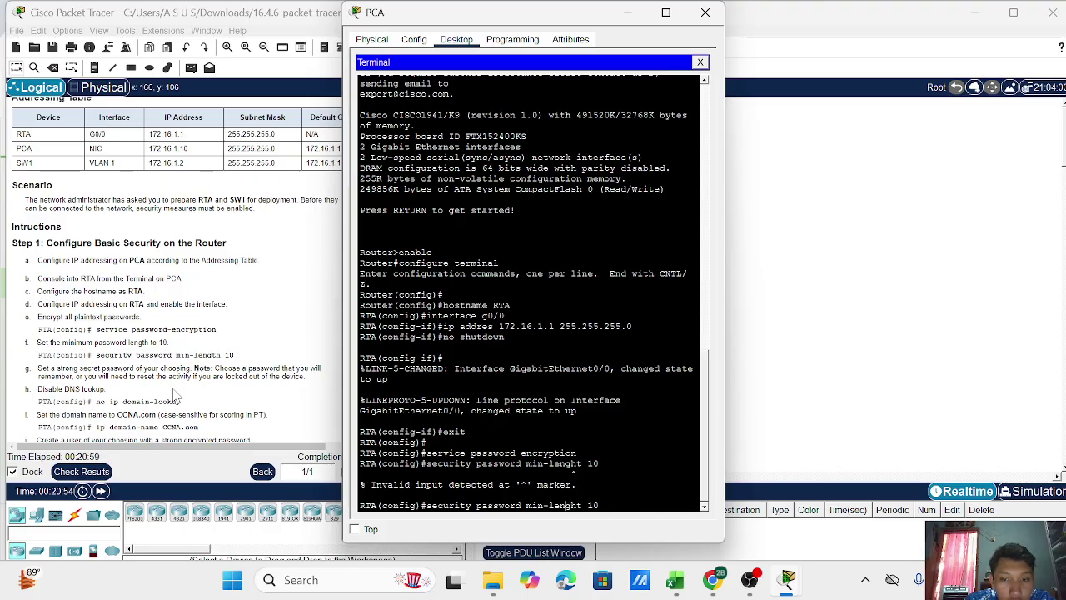
{"action": "key", "text": "Left"}
{"action": "key", "text": "Left"}
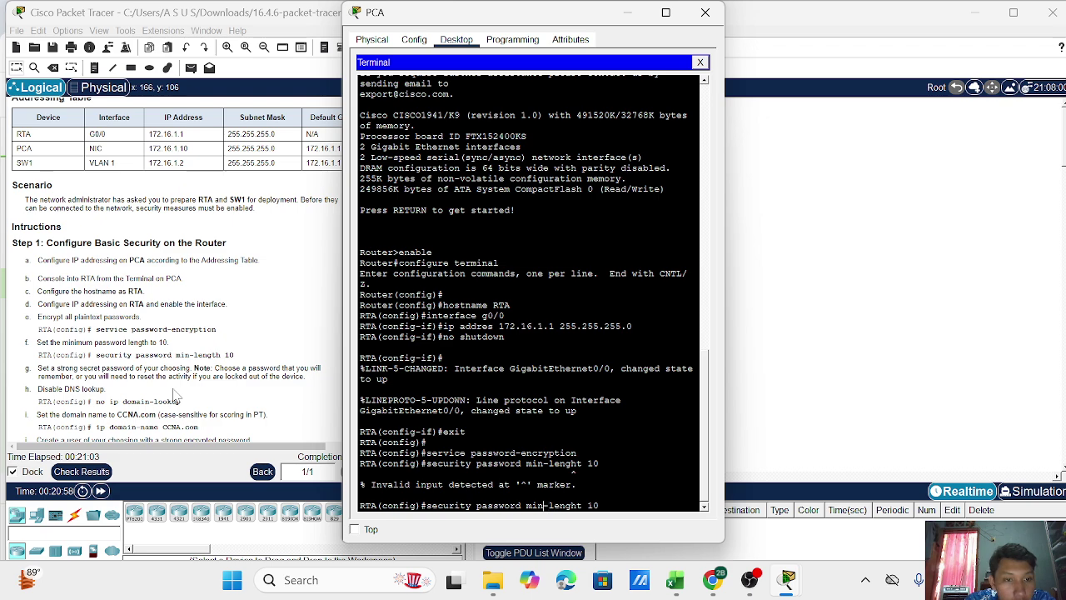
{"action": "key", "text": "Left"}
{"action": "key", "text": "Left"}
{"action": "key", "text": "Left"}
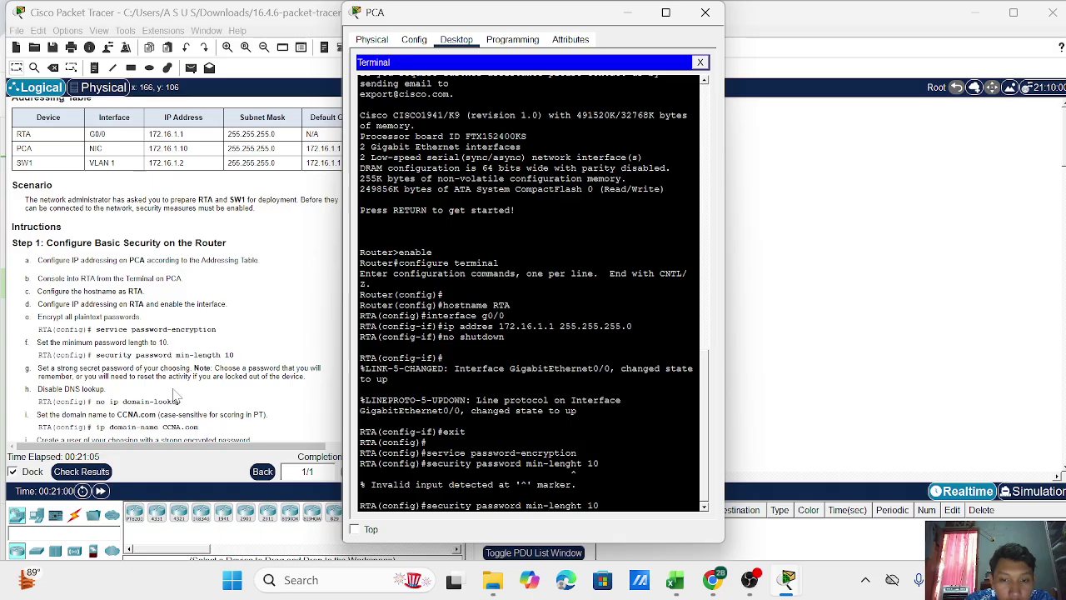
{"action": "key", "text": "Right"}
{"action": "key", "text": "Right"}
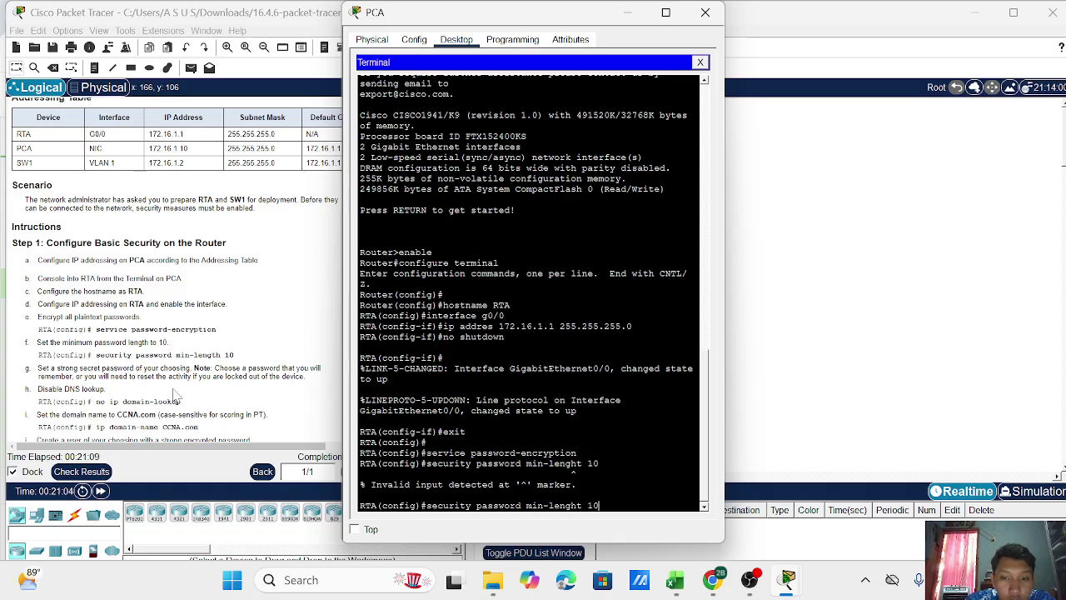
{"action": "key", "text": "Return"}
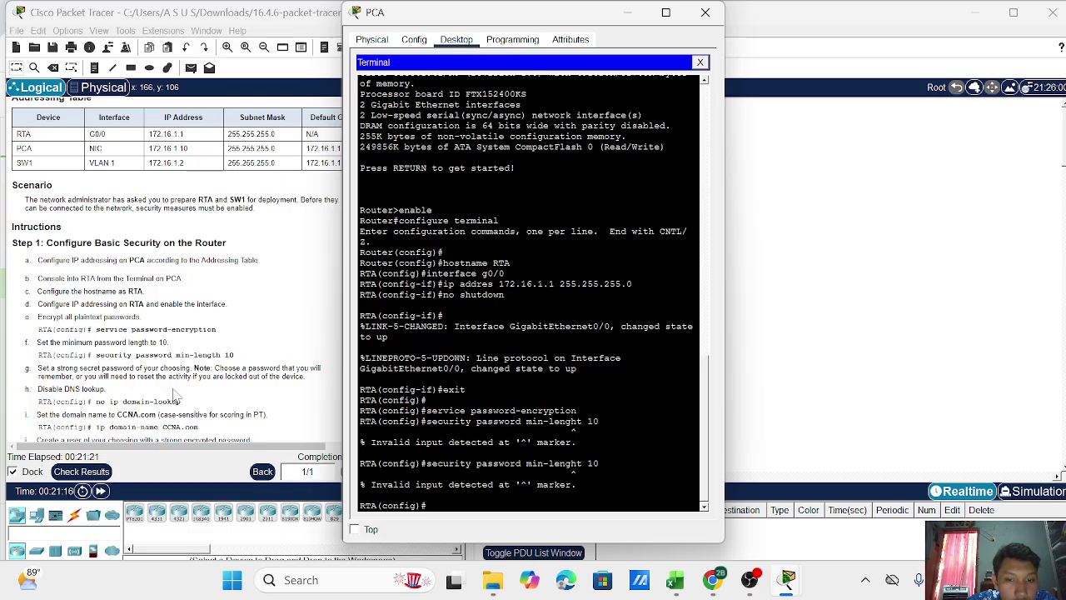
{"action": "type", "text": "s"}
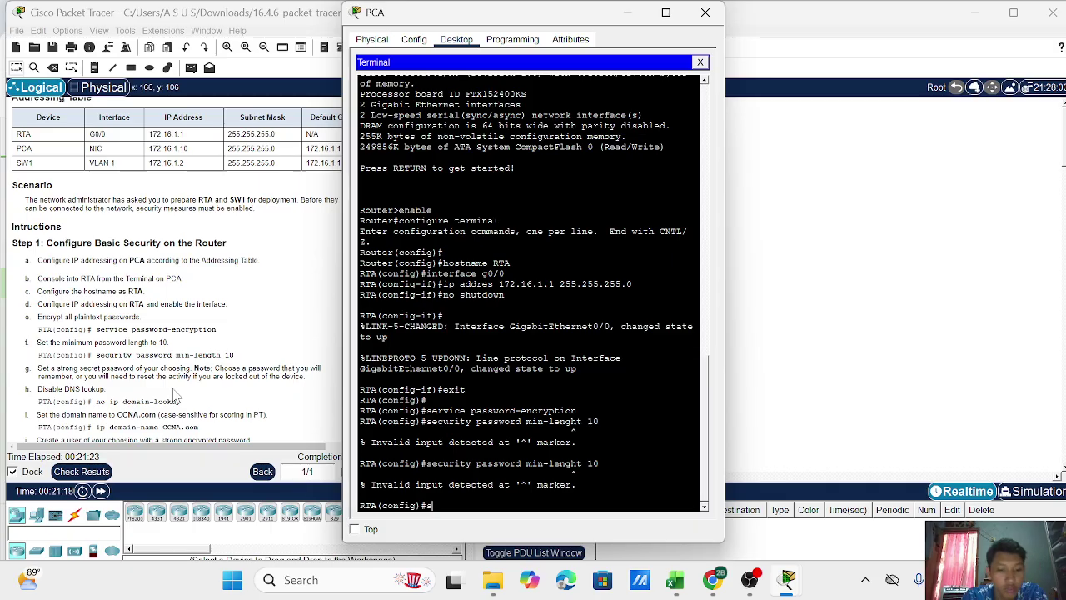
{"action": "type", "text": "ecurity"}
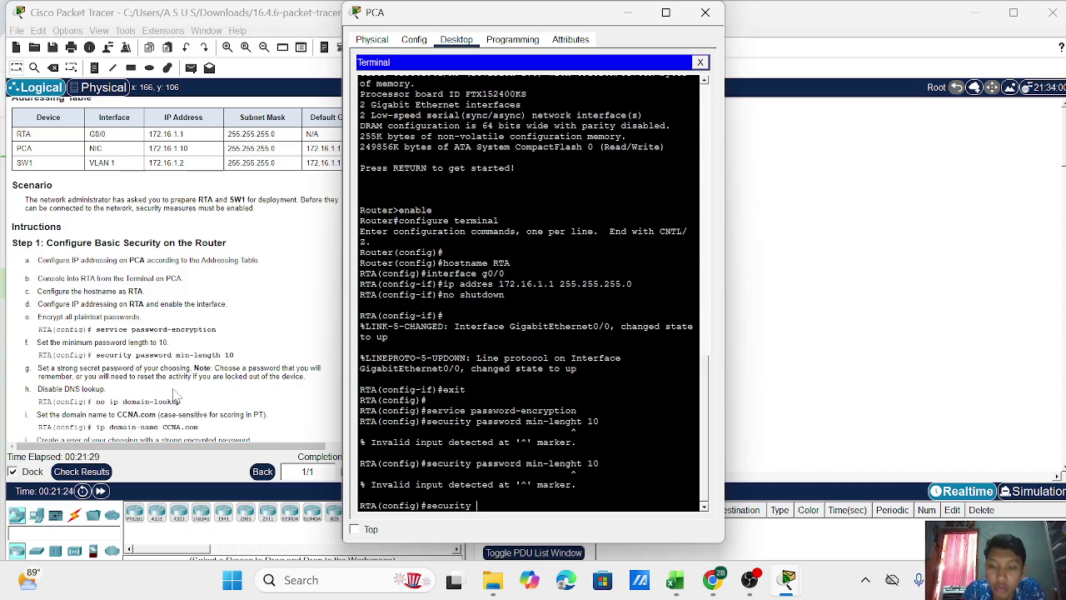
{"action": "type", "text": " password"}
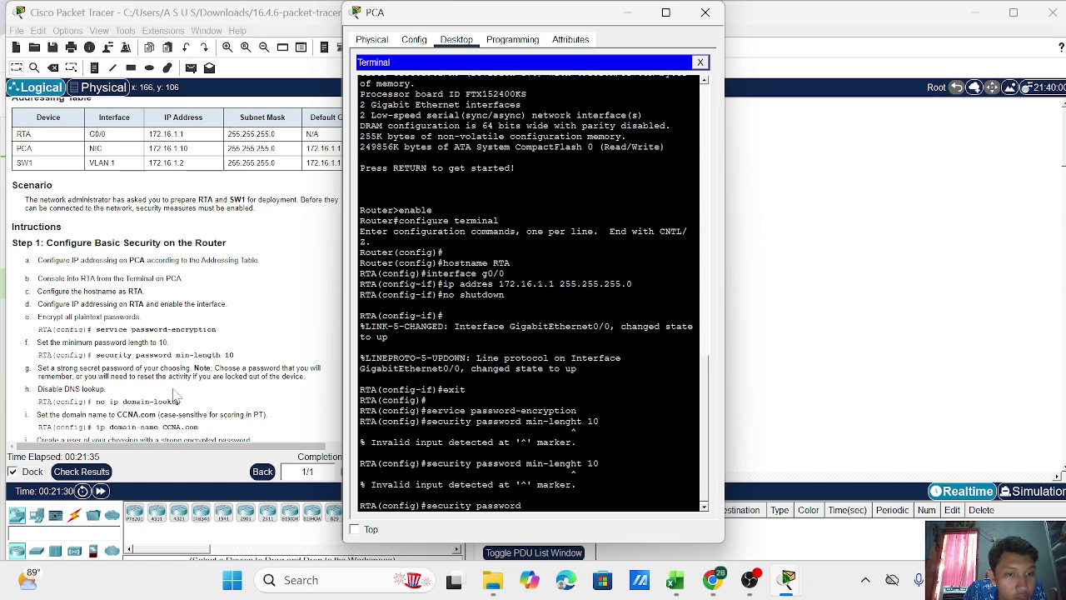
{"action": "type", "text": " min"}
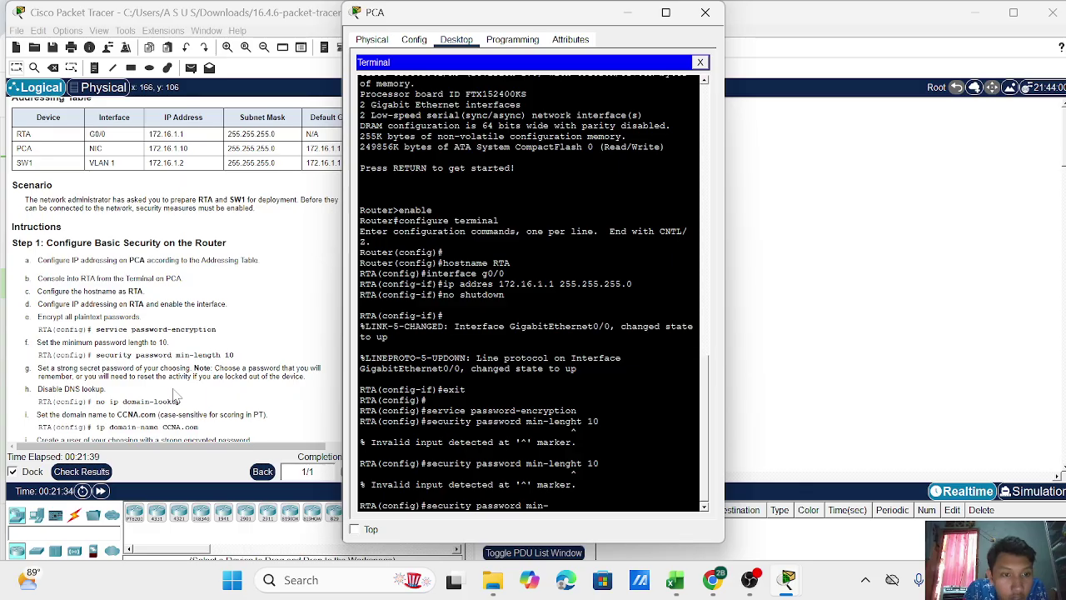
{"action": "type", "text": "-lengh"}
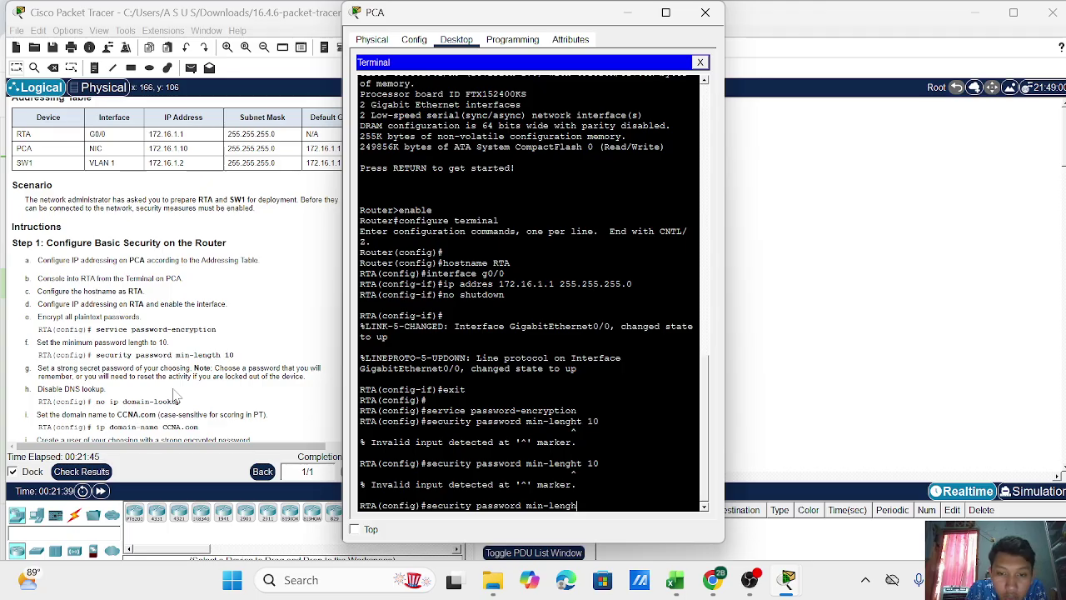
{"action": "type", "text": "tth 10"}
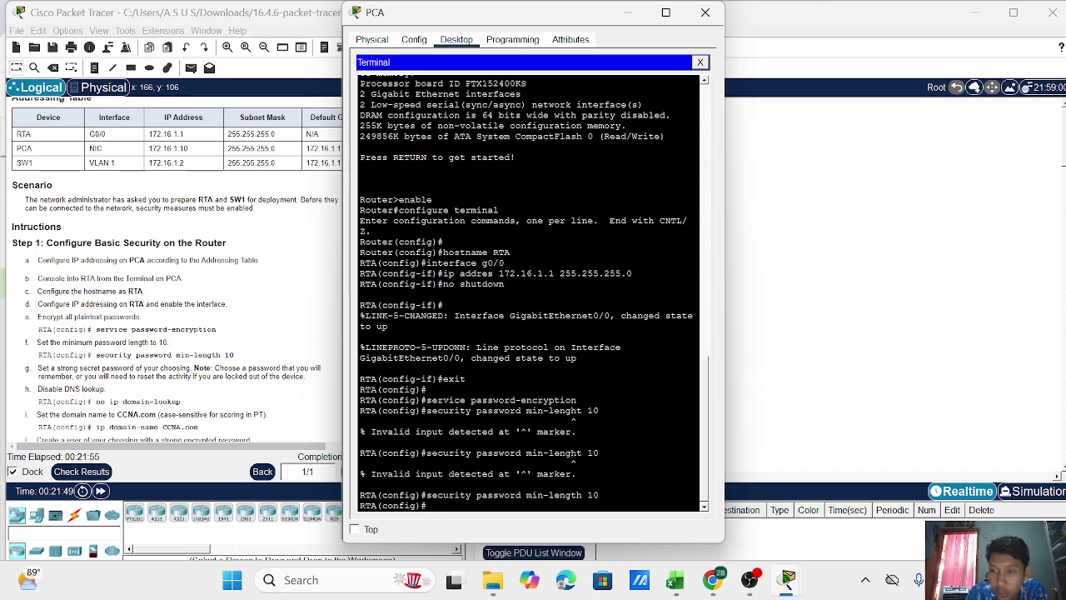
Set an encrypted enable secret password and disable DNS lookup with 'no ip domain-lookup'.
{"action": "type", "text": "ena"}
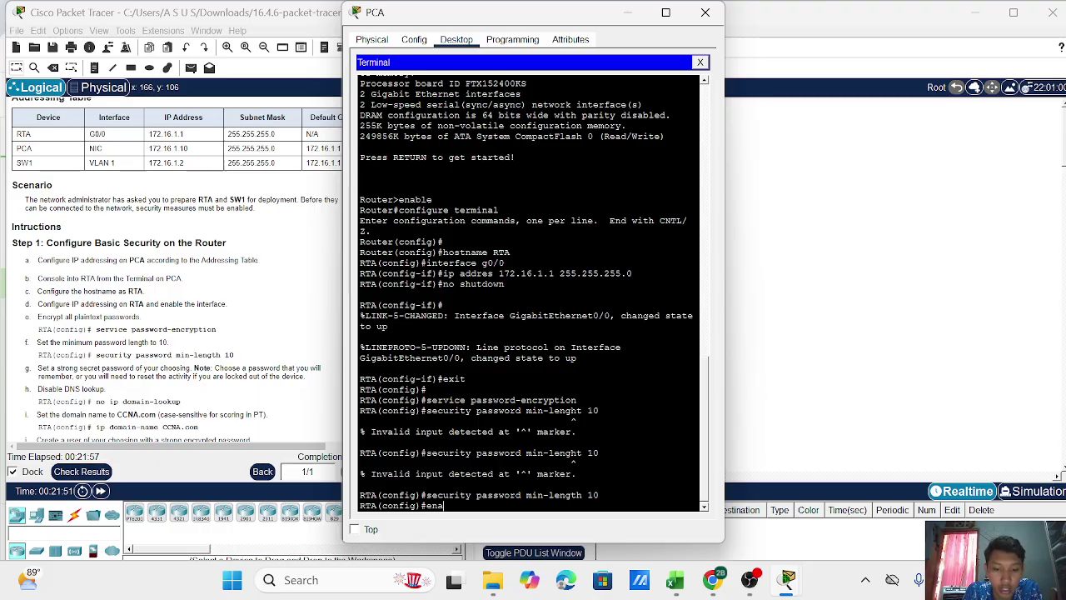
{"action": "type", "text": "ble secret"}
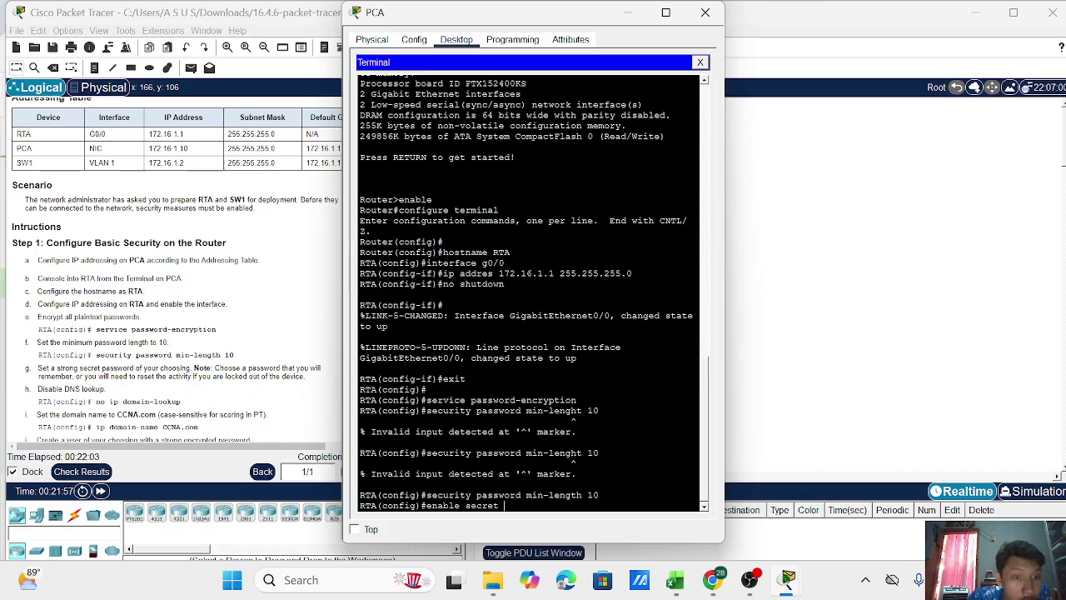
{"action": "scroll", "coordinate": [177, 268], "scroll_direction": "down", "scroll_amount": 1}
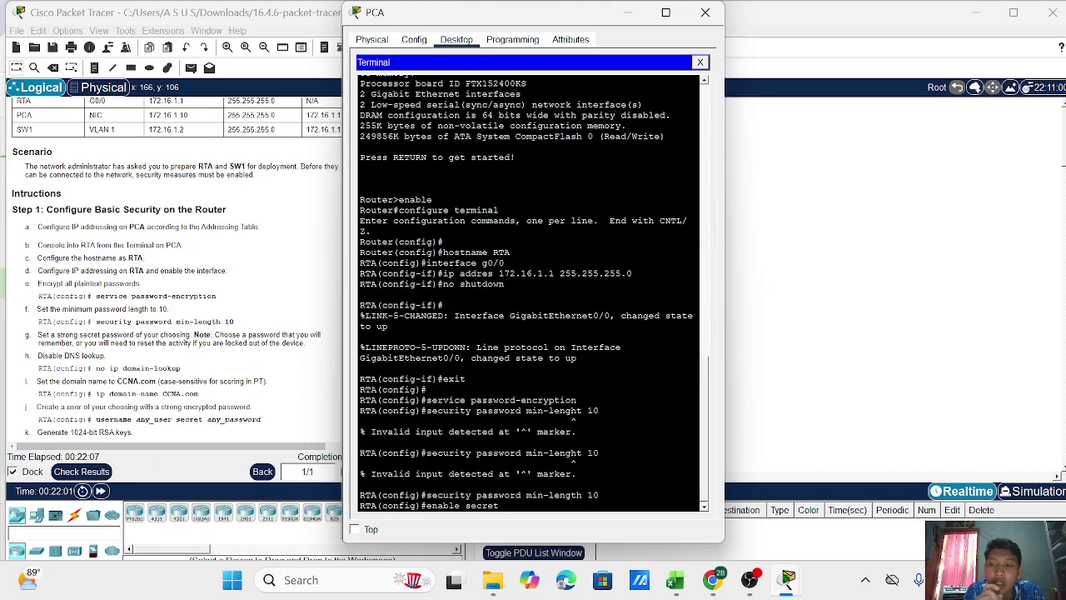
{"action": "type", "text": "cisco"}
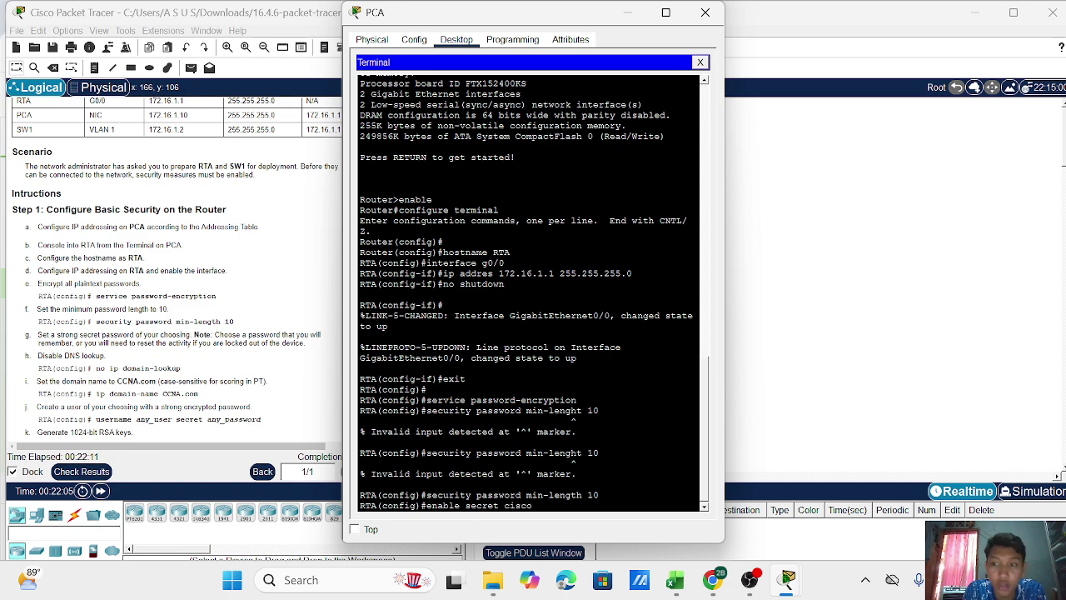
{"action": "type", "text": "12345"}
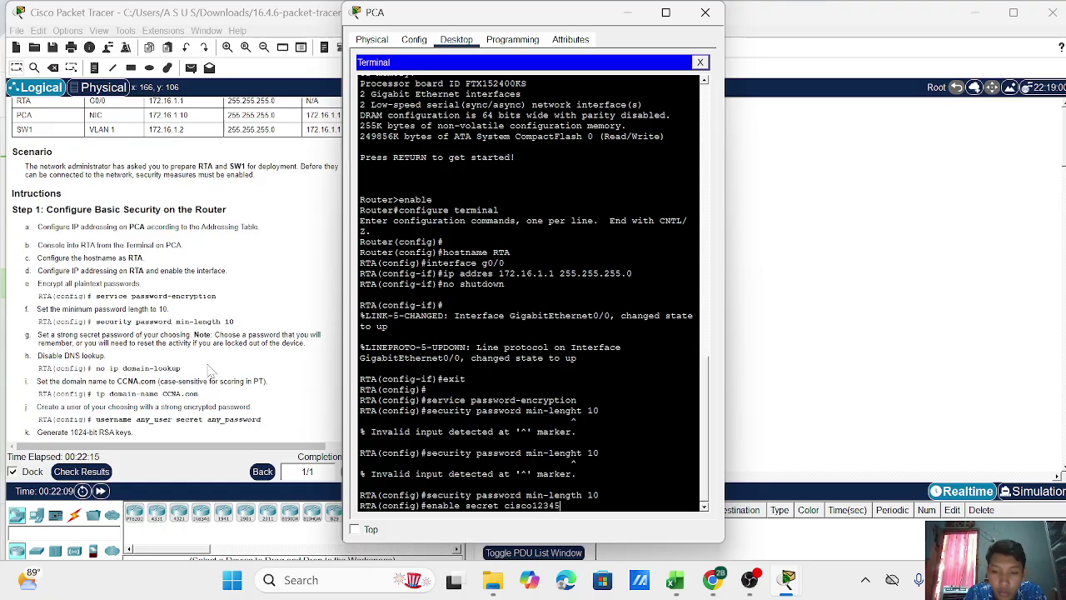
{"action": "key", "text": "Return"}
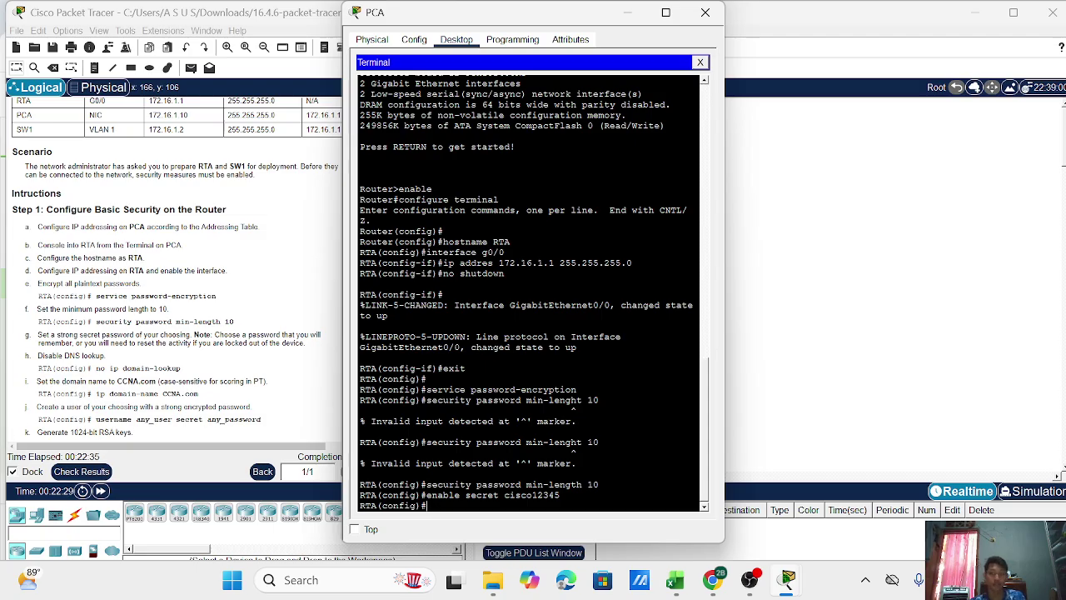
{"action": "type", "text": "no ip domain"}
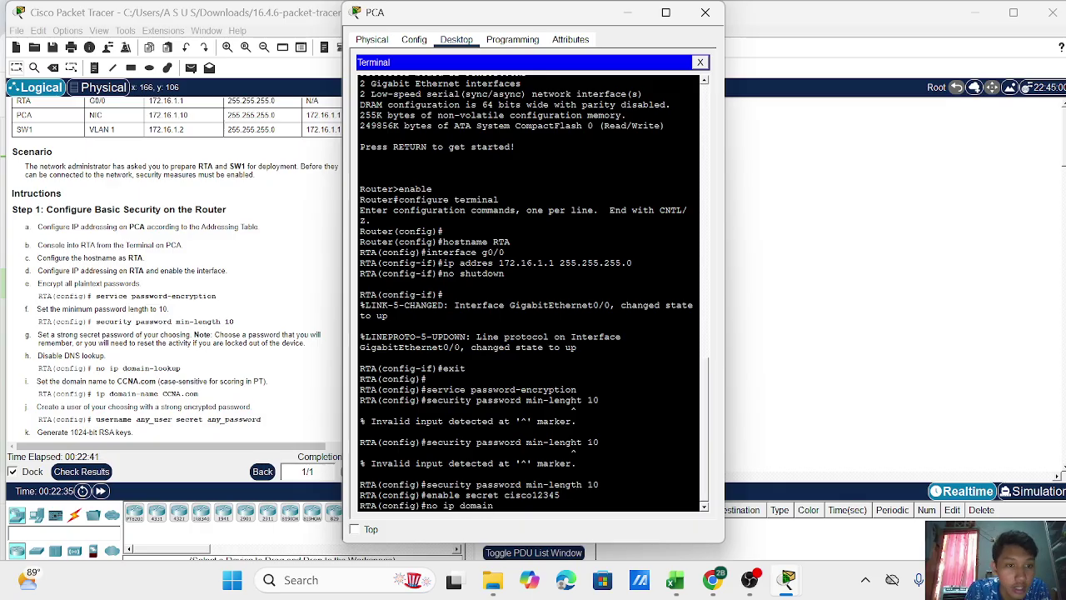
{"action": "type", "text": "-lookup"}
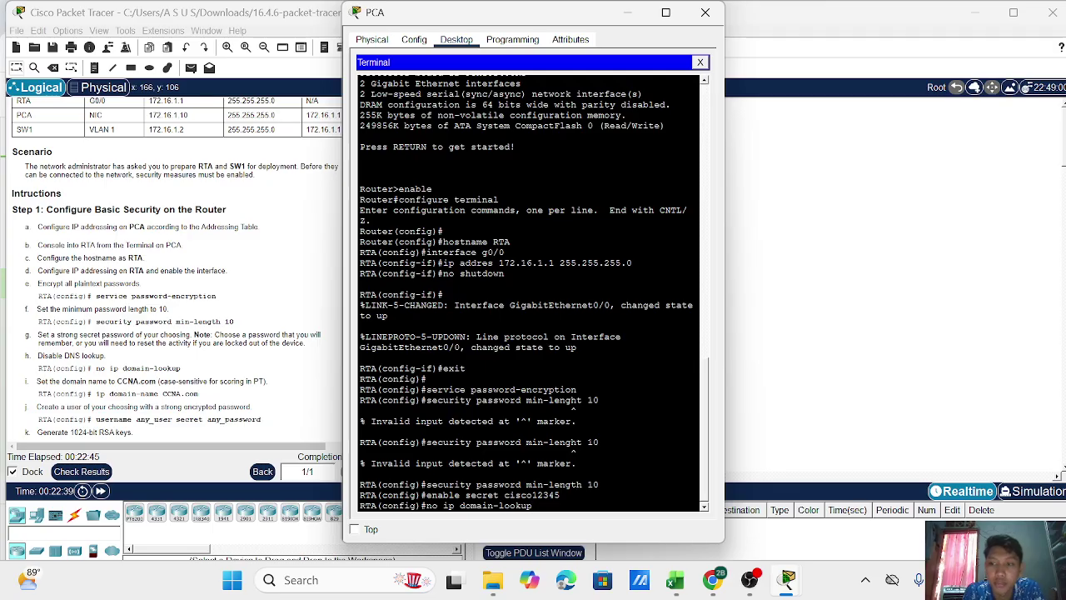
{"action": "key", "text": "Return"}
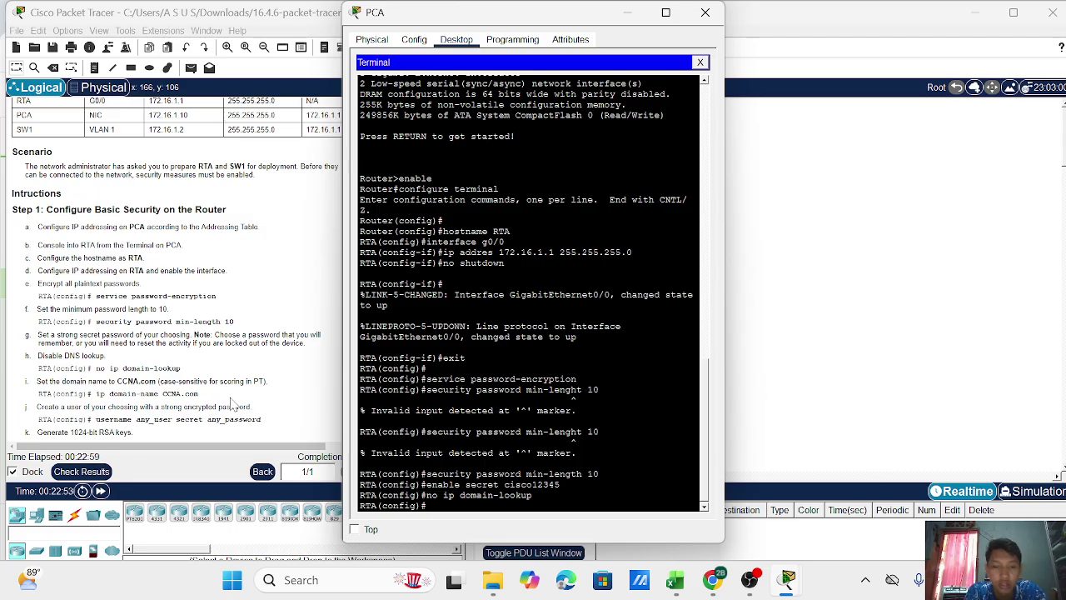
Set RTA's domain name to CCNA.com with 'ip domain-name CCNA.com'.
{"action": "key", "text": "Return"}
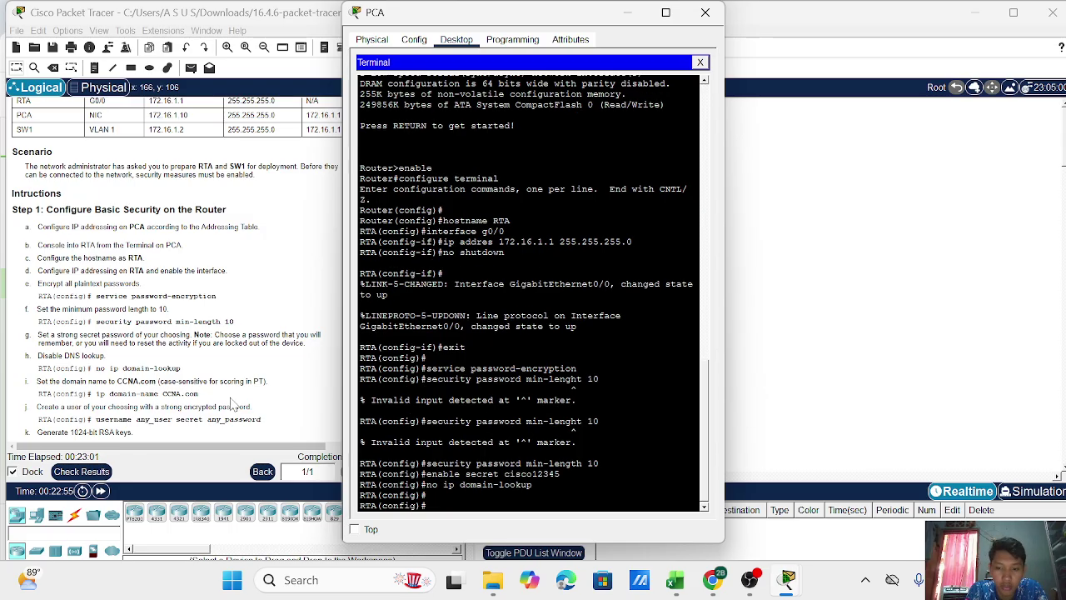
{"action": "type", "text": "ip domain"}
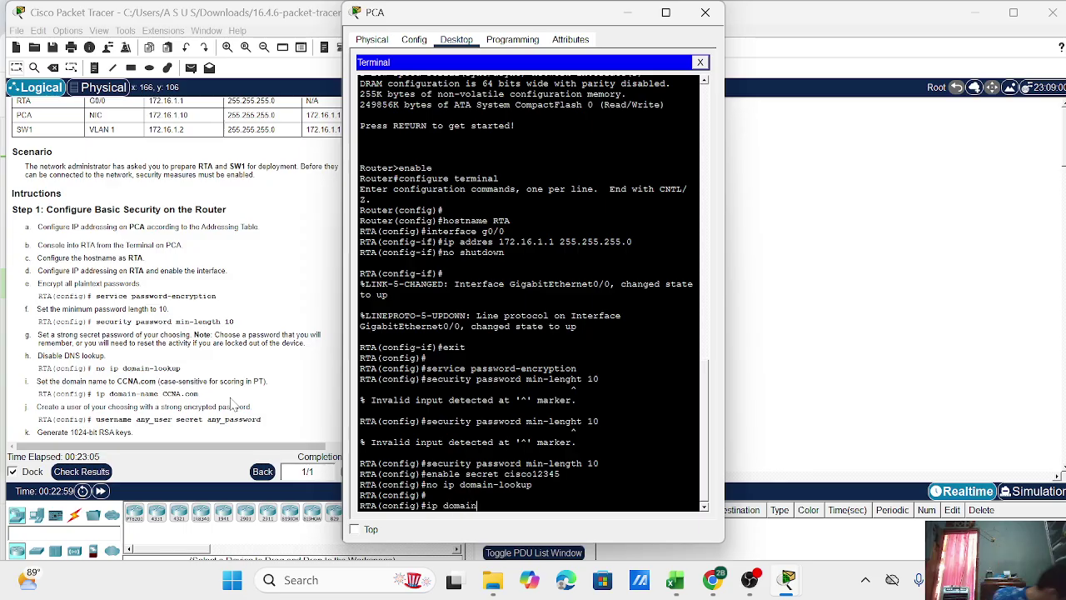
{"action": "type", "text": "-name"}
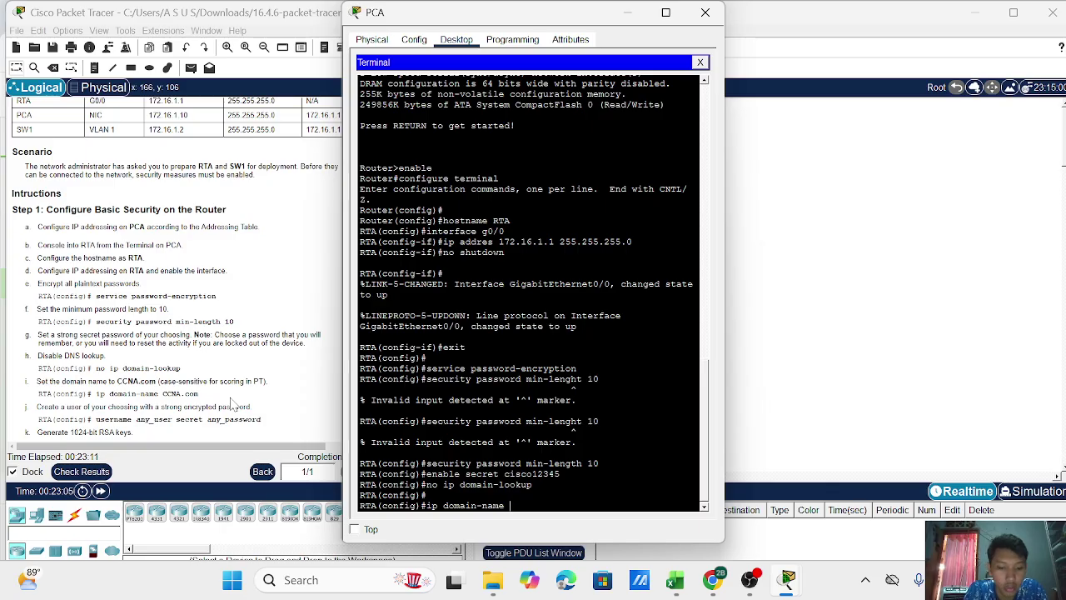
{"action": "type", "text": " CCNA.com"}
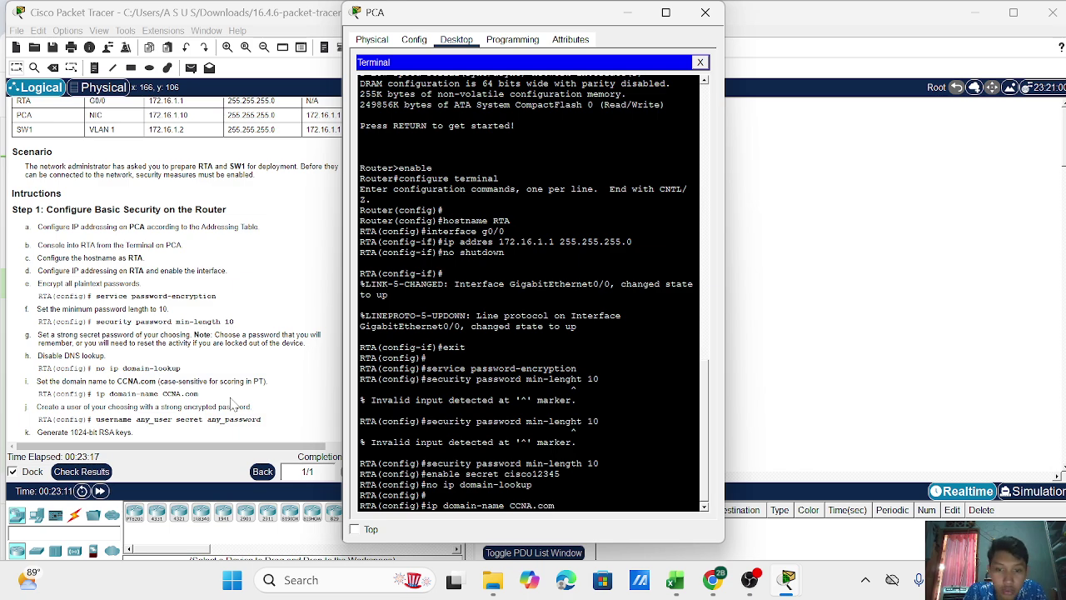
{"action": "key", "text": "Return"}
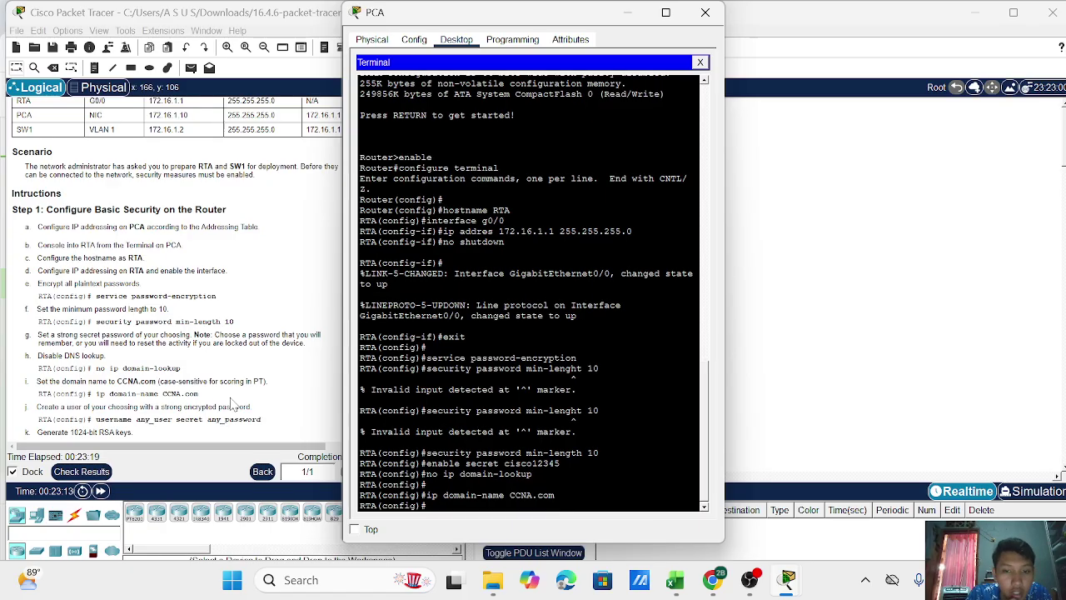
{"action": "scroll", "coordinate": [234, 404], "scroll_direction": "down", "scroll_amount": 2}
{"action": "scroll", "coordinate": [108, 325], "scroll_direction": "down", "scroll_amount": 1}
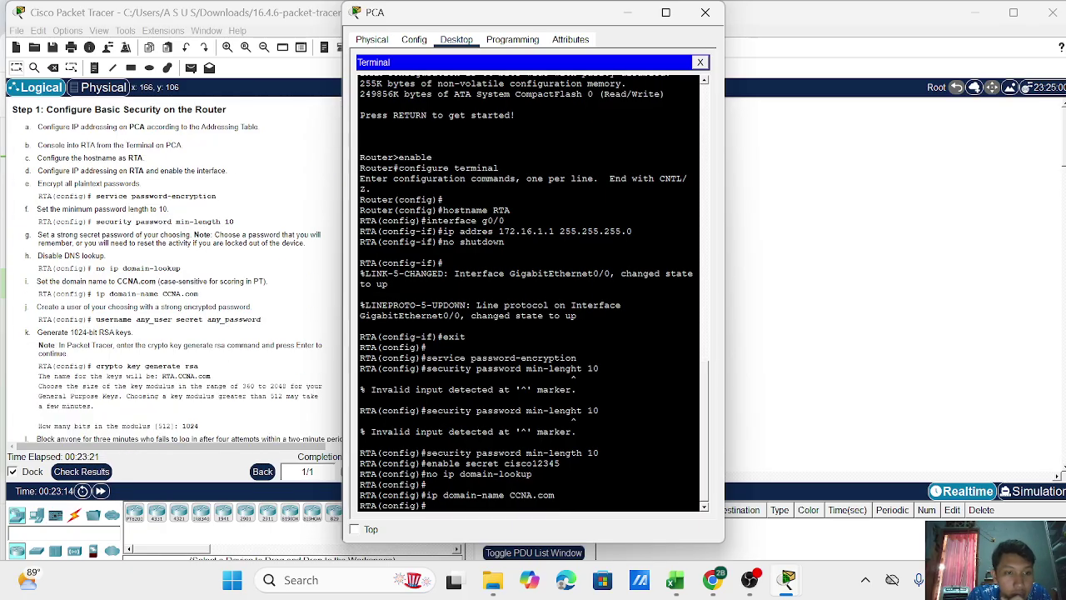
{"action": "scroll", "coordinate": [141, 283], "scroll_direction": "down", "scroll_amount": 1}
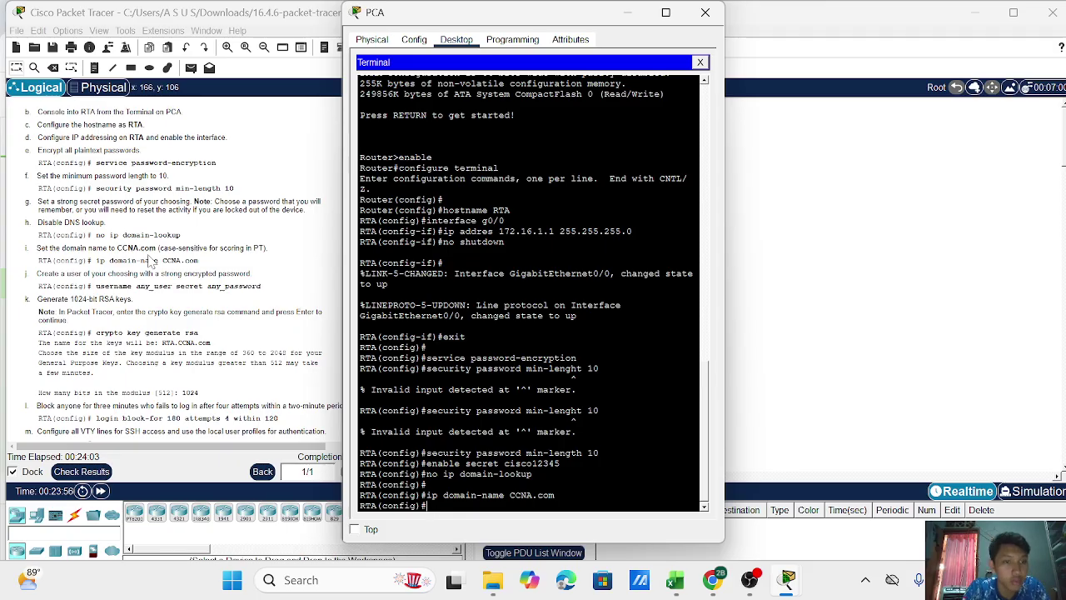
Add local users any_user and admin, each with a secret password.
{"action": "type", "text": "ser"}
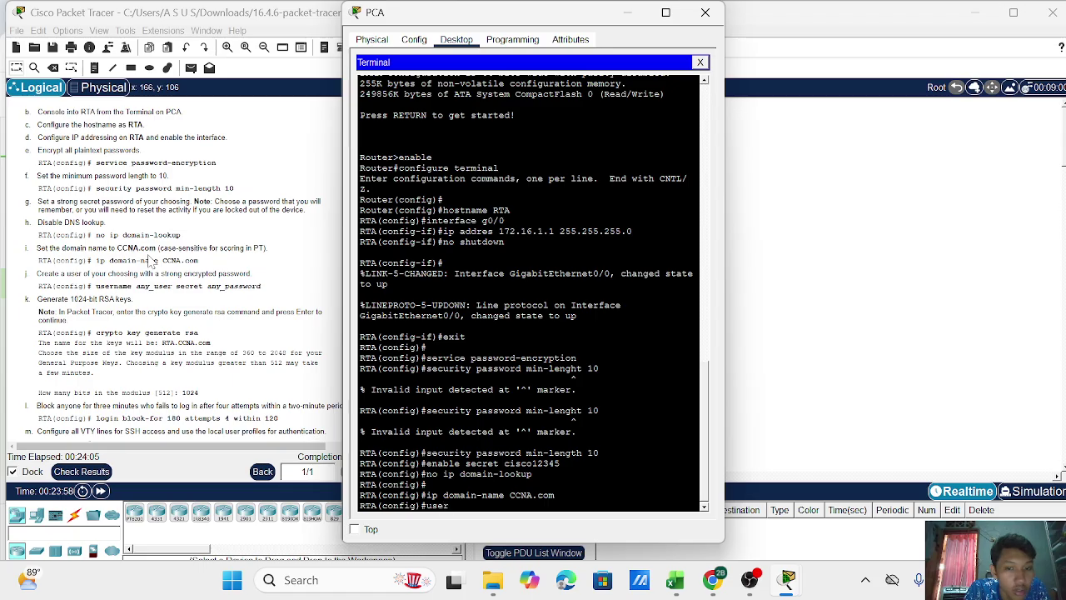
{"action": "type", "text": "name any_"}
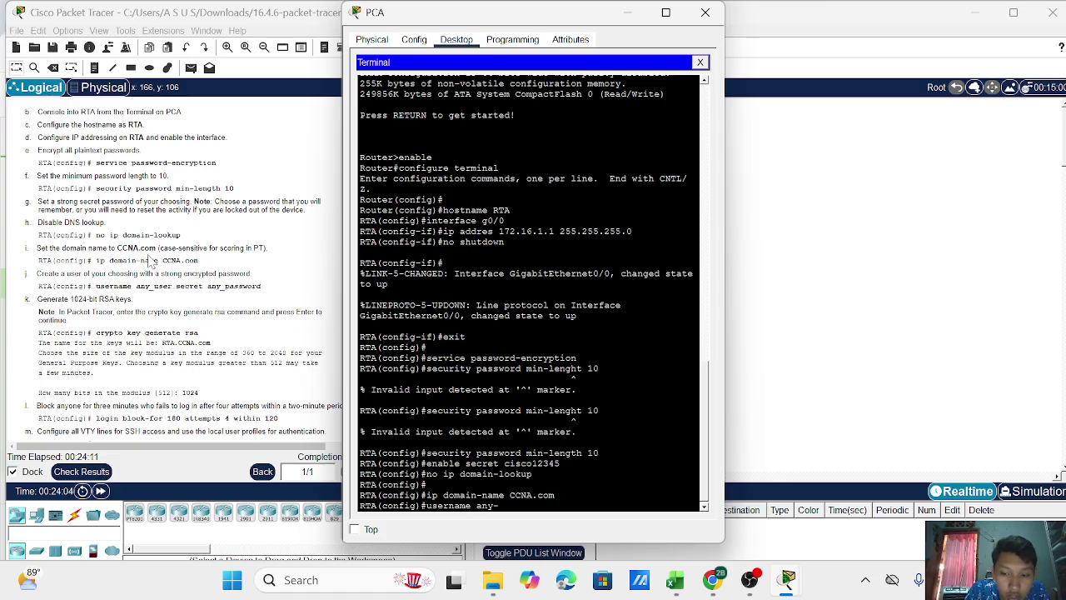
{"action": "type", "text": "user"}
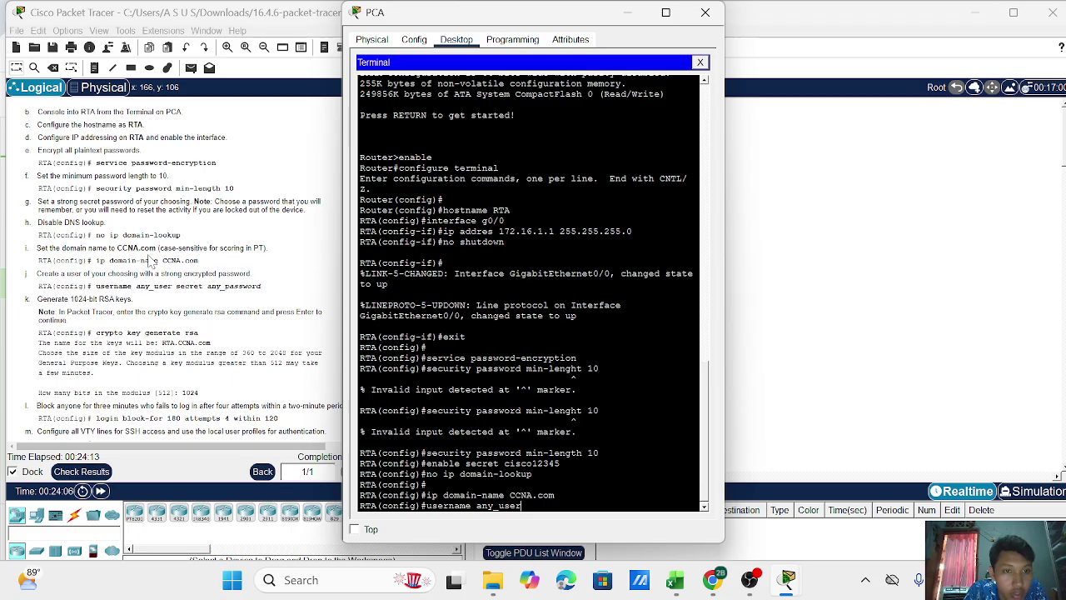
{"action": "type", "text": " secr"}
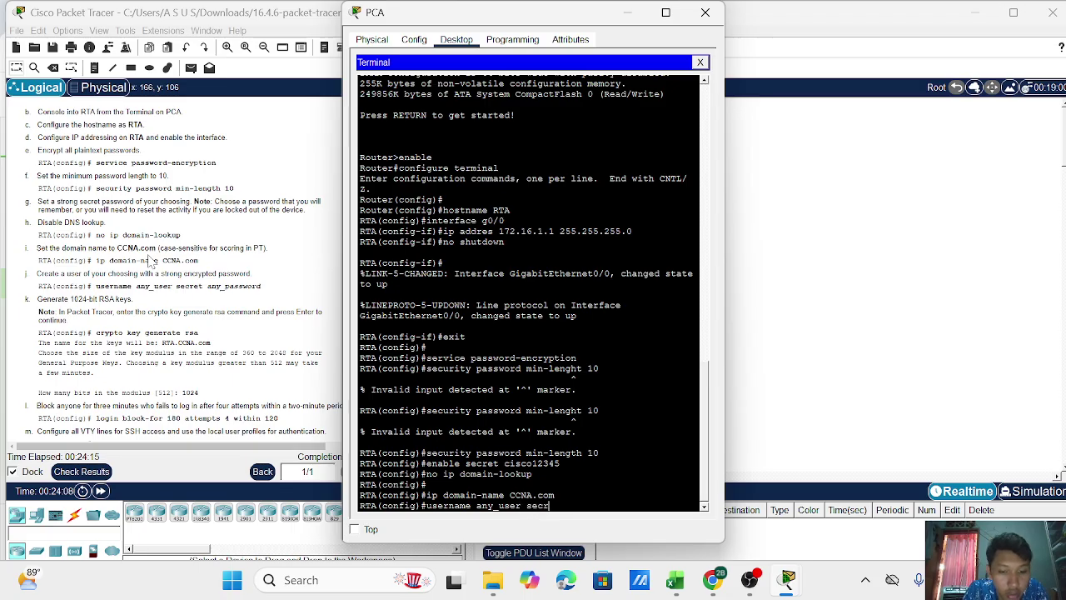
{"action": "type", "text": "et a"}
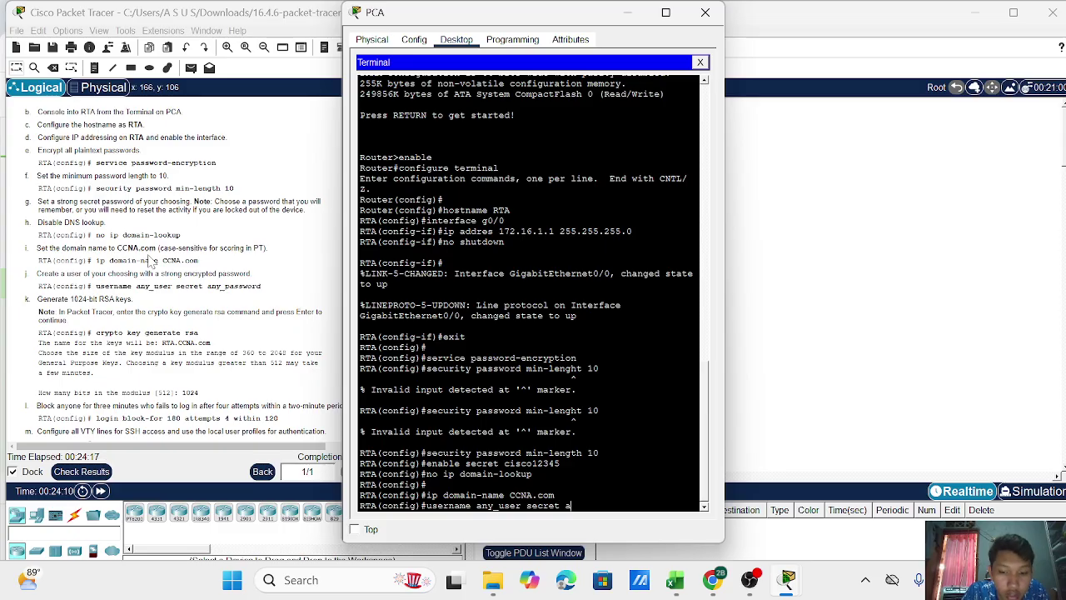
{"action": "type", "text": "ny_"}
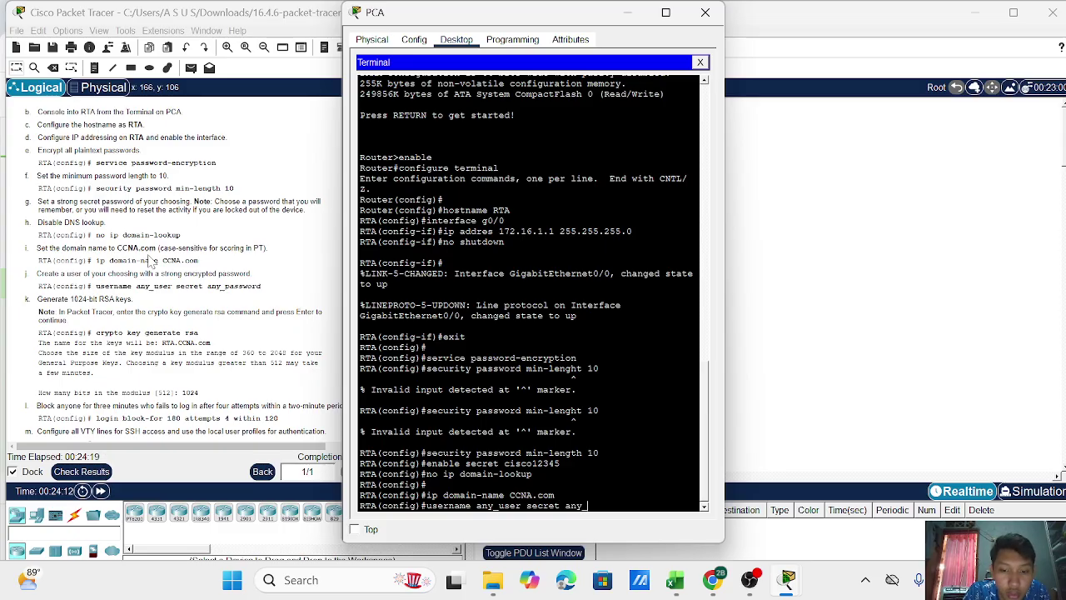
{"action": "type", "text": "password"}
{"action": "key", "text": "Return"}
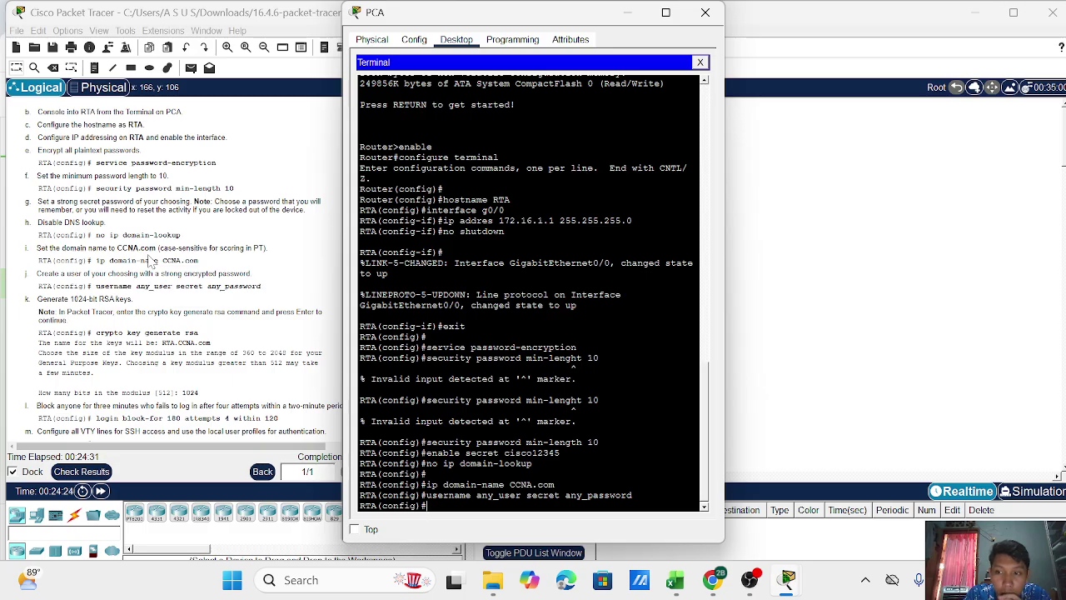
{"action": "type", "text": "user"}
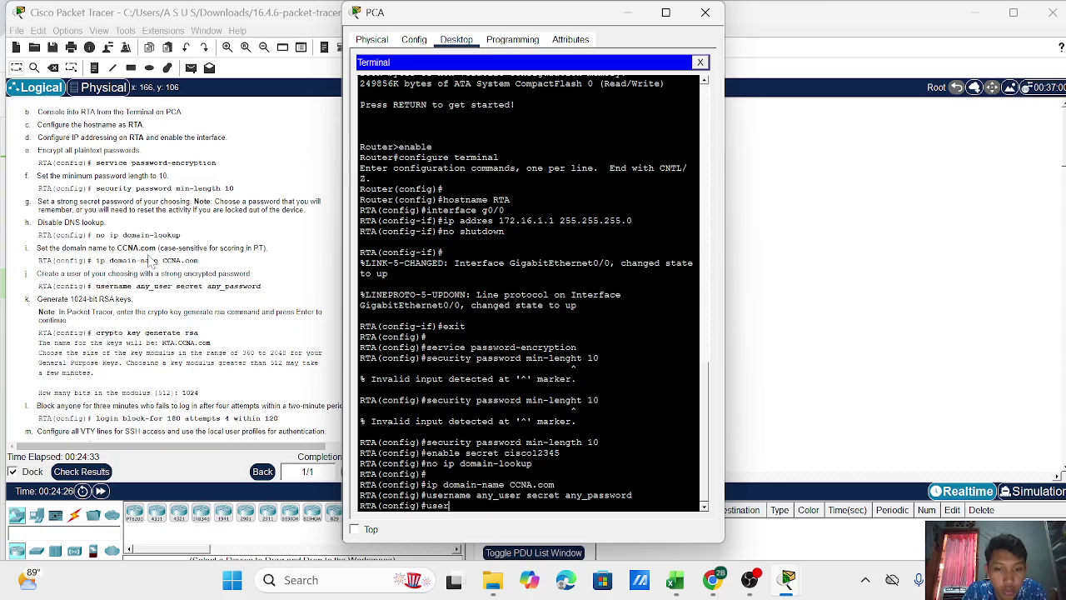
{"action": "type", "text": "name"}
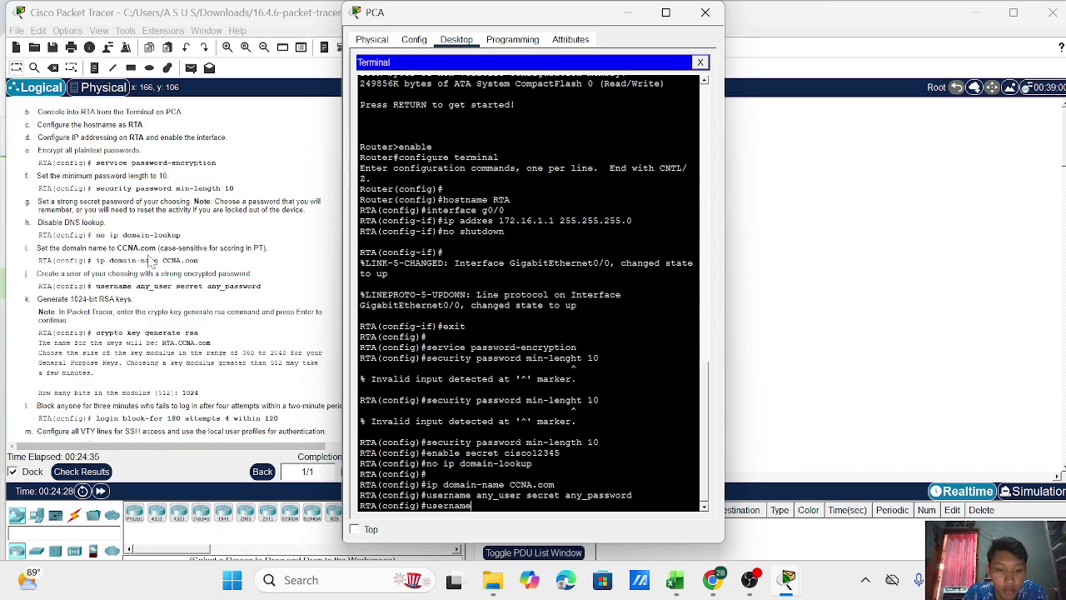
{"action": "type", "text": " admin"}
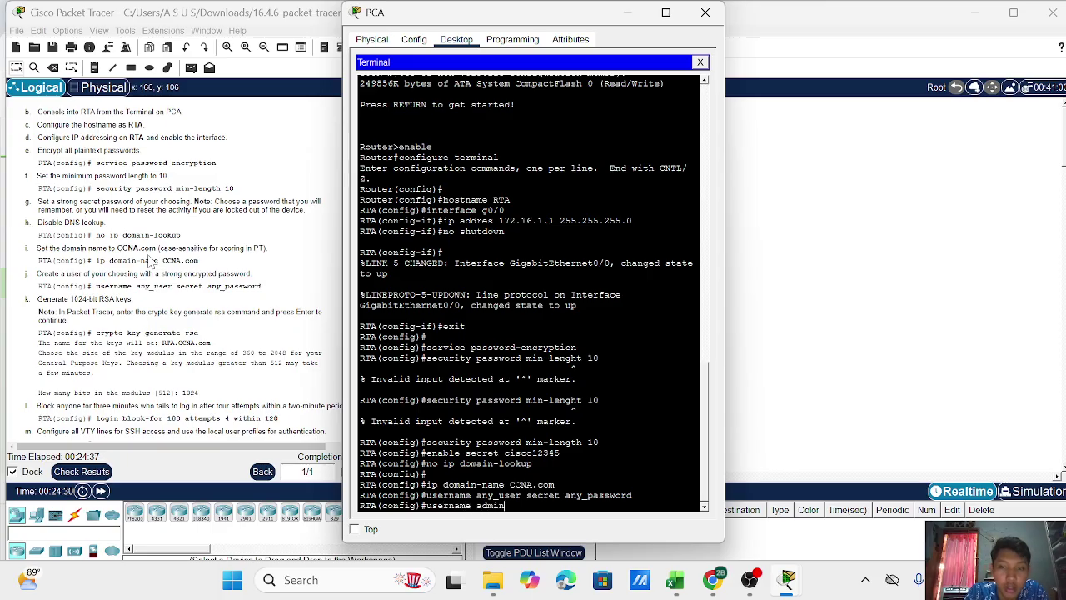
{"action": "type", "text": " secret cisco12345"}
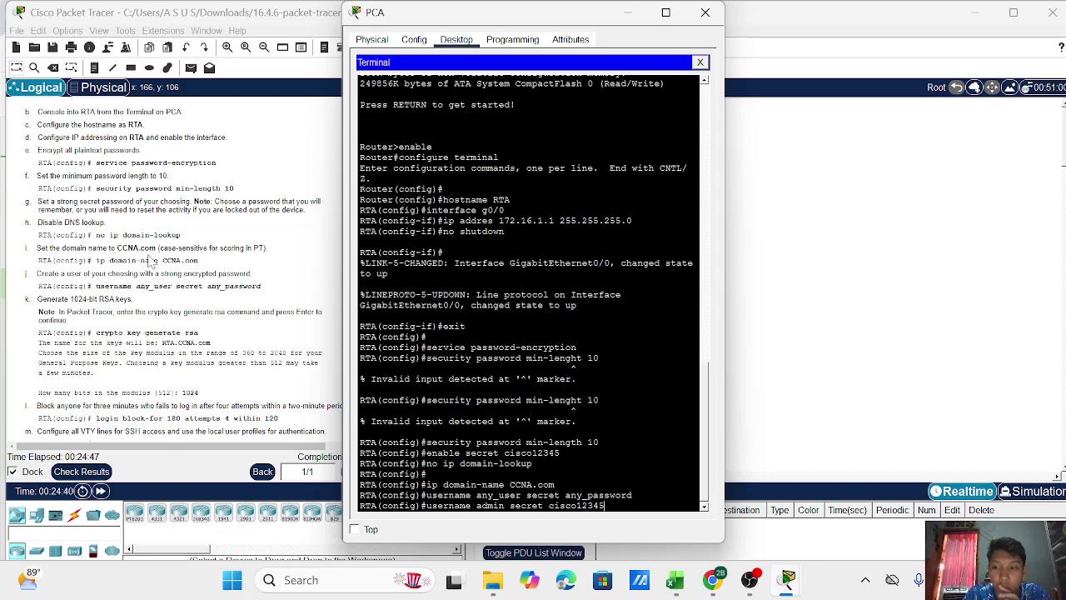
{"action": "key", "text": "Return"}
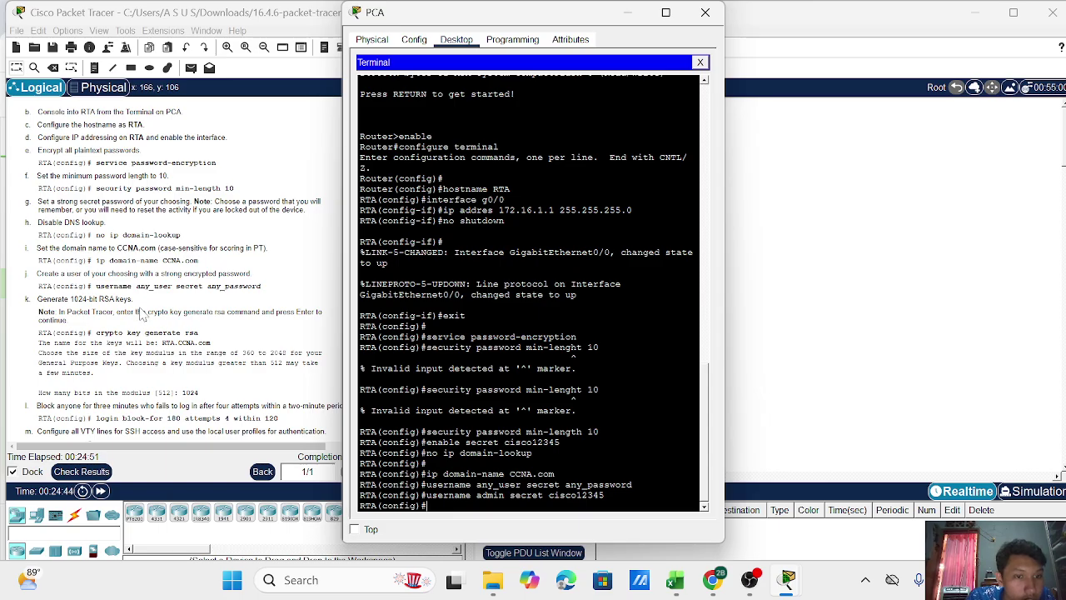
{"action": "scroll", "coordinate": [142, 327], "scroll_direction": "down", "scroll_amount": 1}
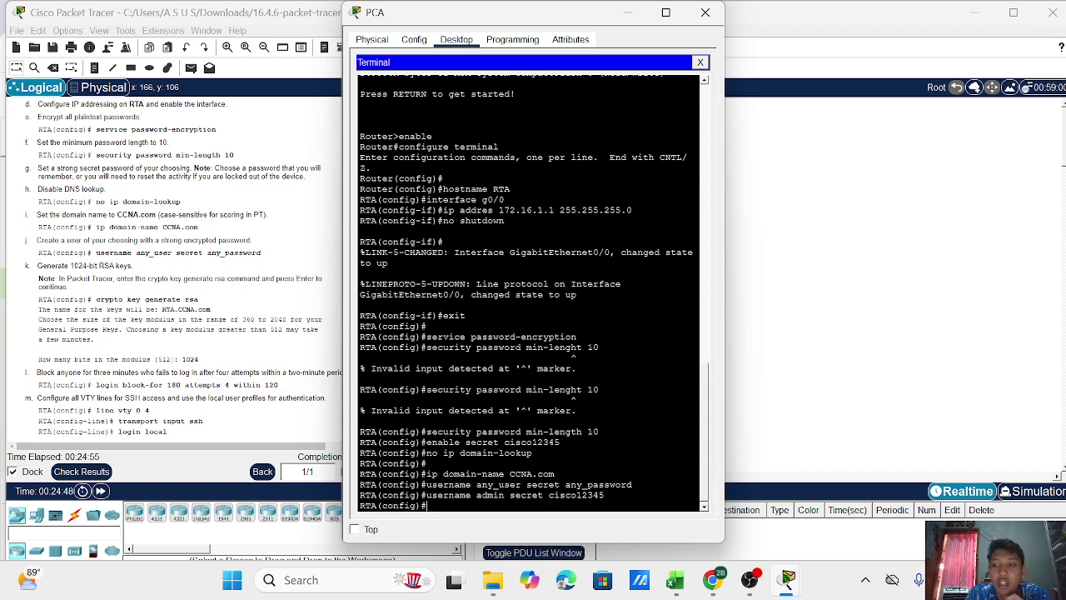
{"action": "key", "text": "alt+F4"}
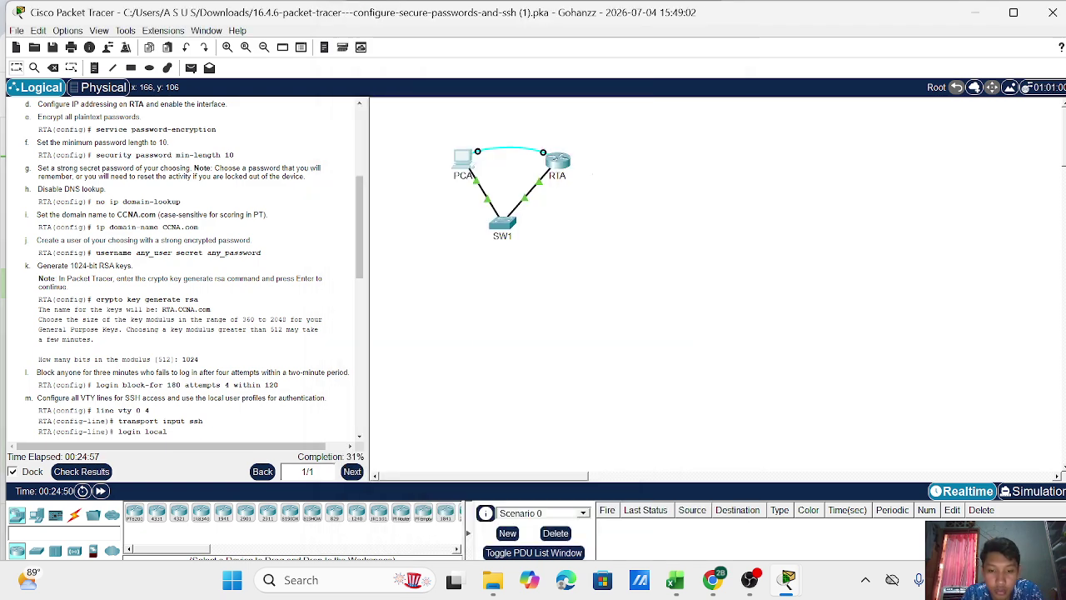
{"action": "key", "text": "XF86KbdBrightnessUp"}
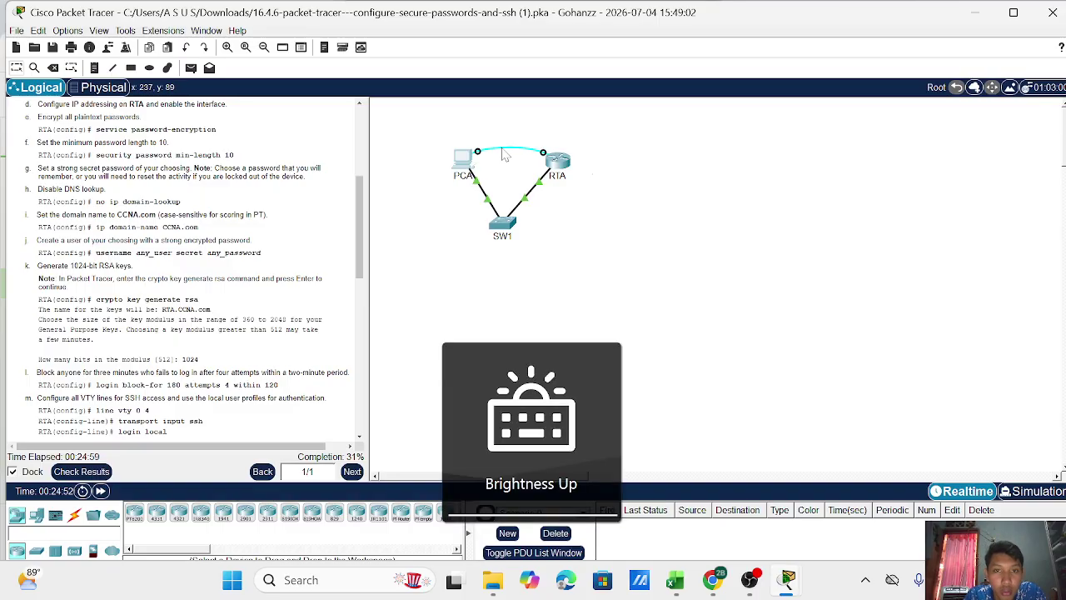
{"action": "left_click", "coordinate": [474, 157]}
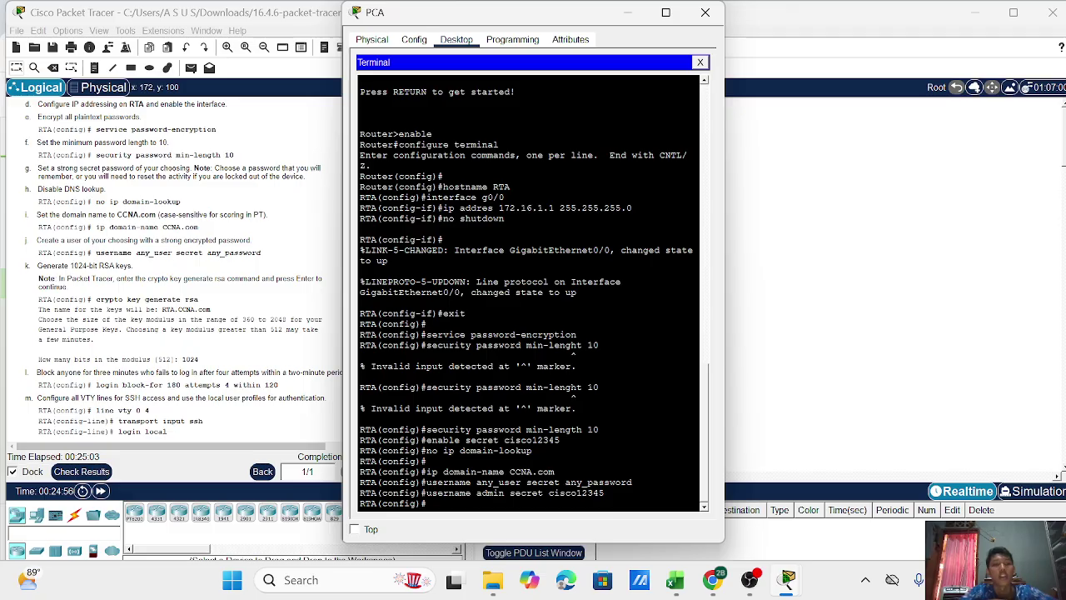
Run 'crypto key generate rsa' on RTA with a 1024-bit modulus.
{"action": "type", "text": "crypto"}
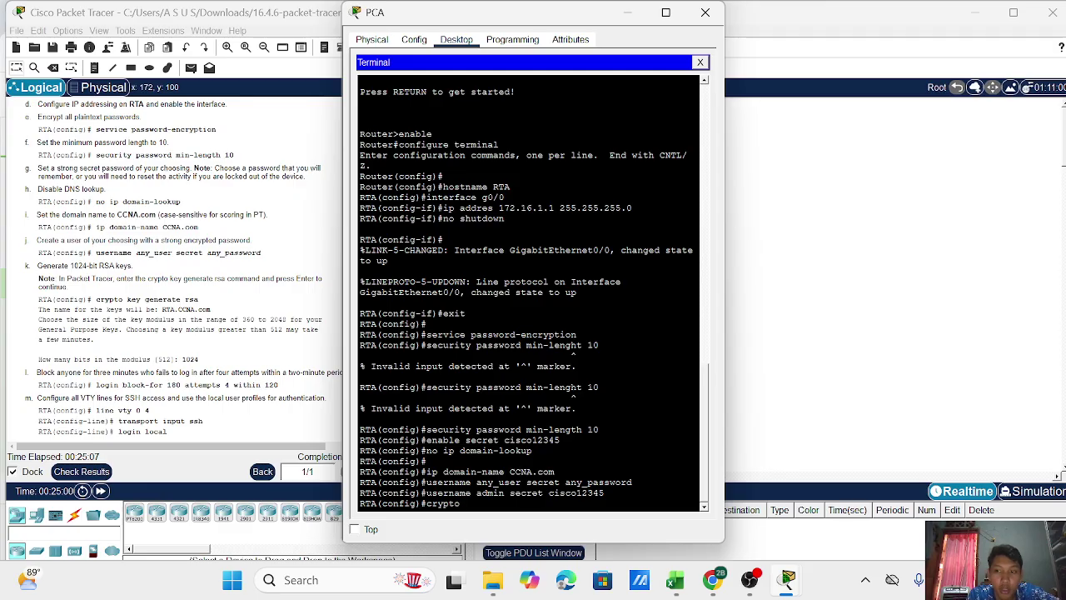
{"action": "type", "text": " ke"}
{"action": "type", "text": "generate rsa"}
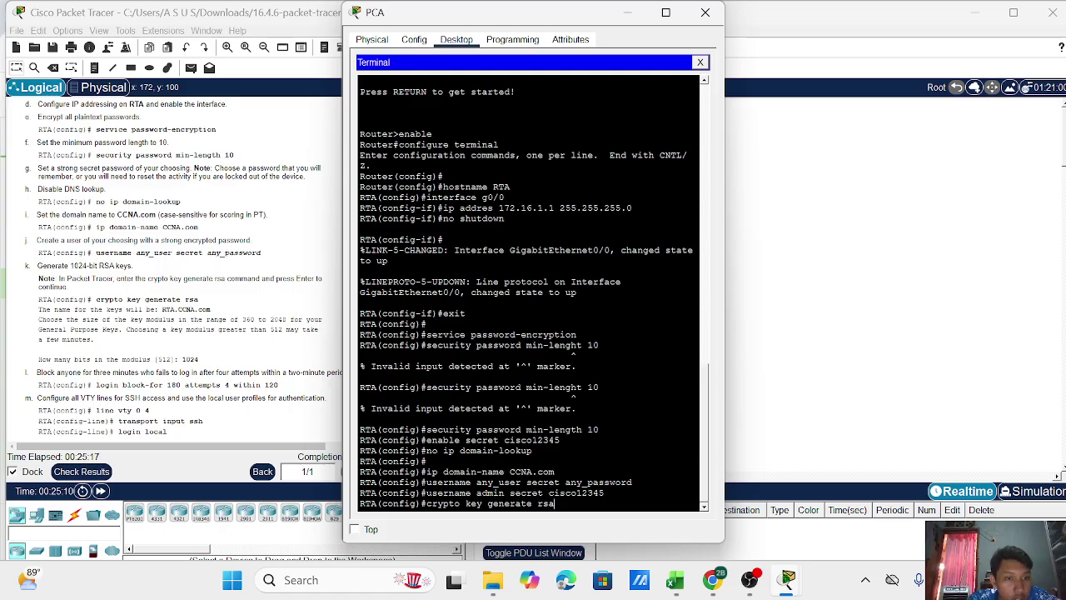
{"action": "key", "text": "Return"}
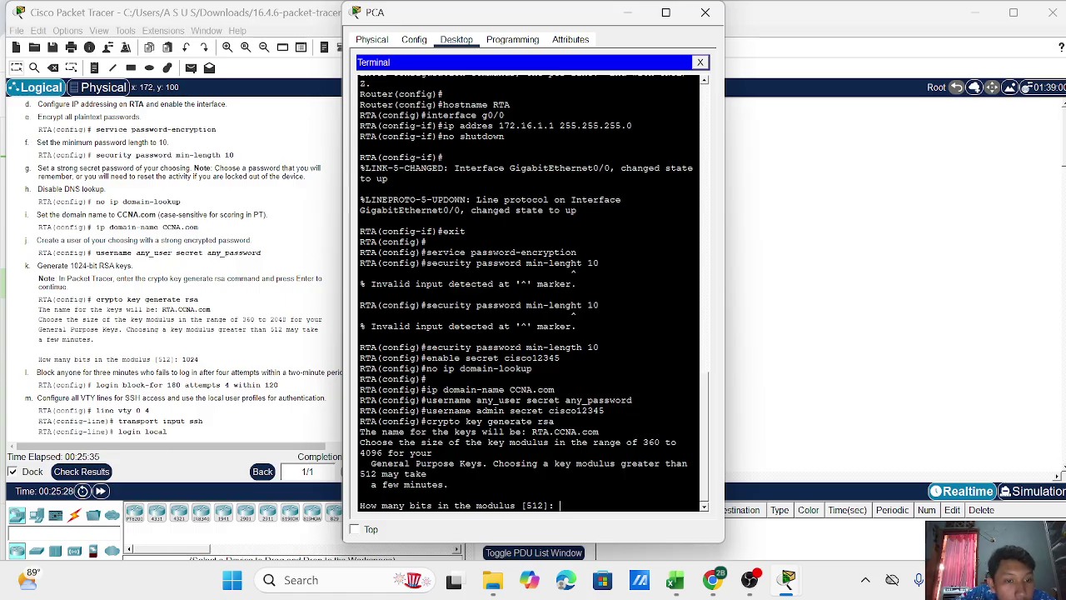
{"action": "type", "text": "1024"}
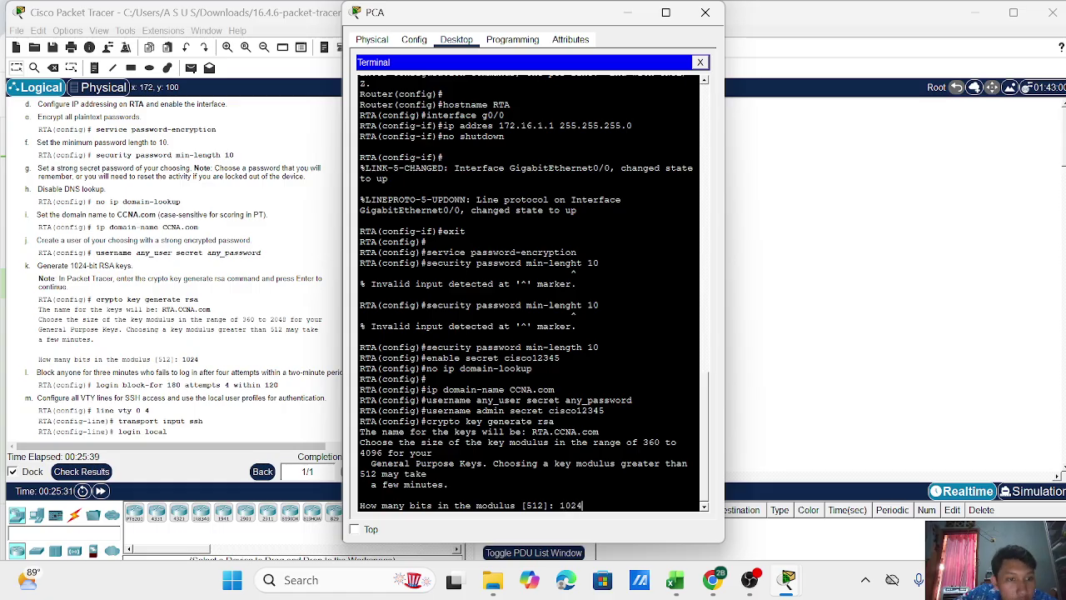
{"action": "key", "text": "Return"}
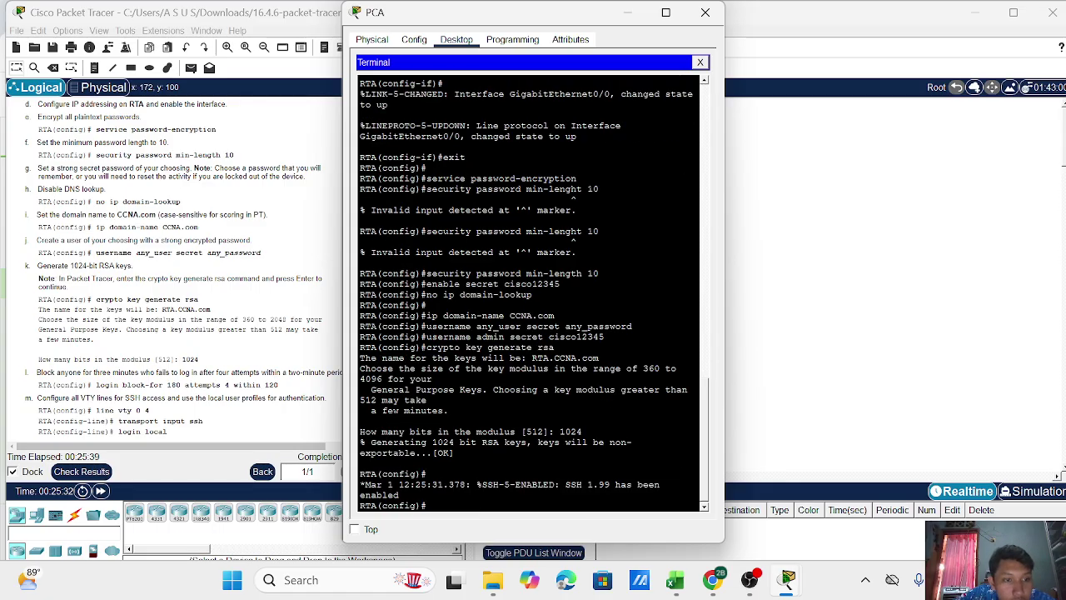
Apply 'login block-for 180 attempts 4 within 120' on RTA.
{"action": "scroll", "coordinate": [158, 266], "scroll_direction": "down", "scroll_amount": 1}
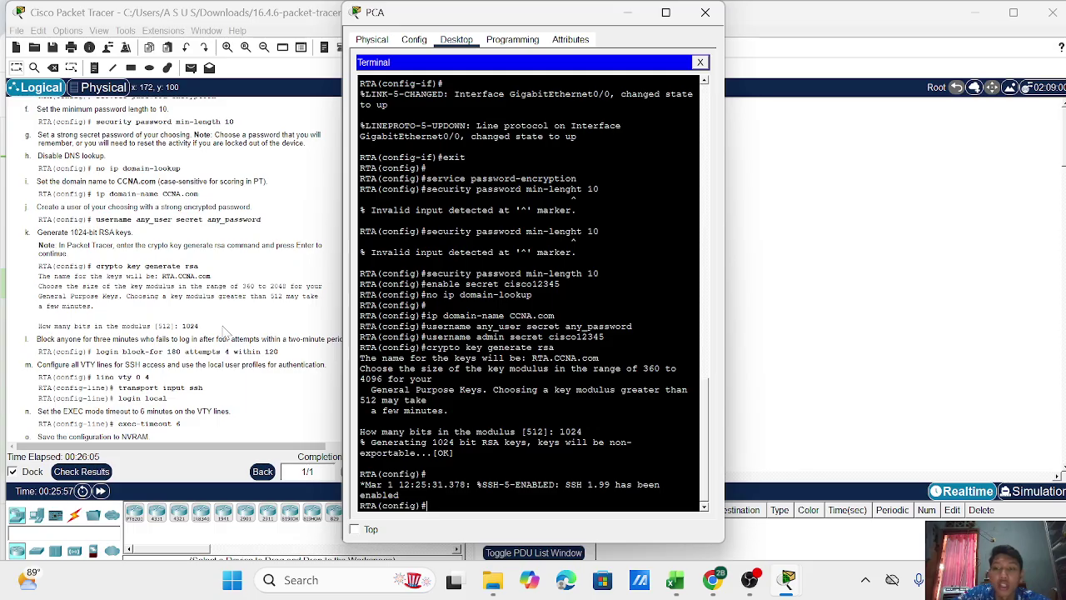
{"action": "type", "text": "login block-for"}
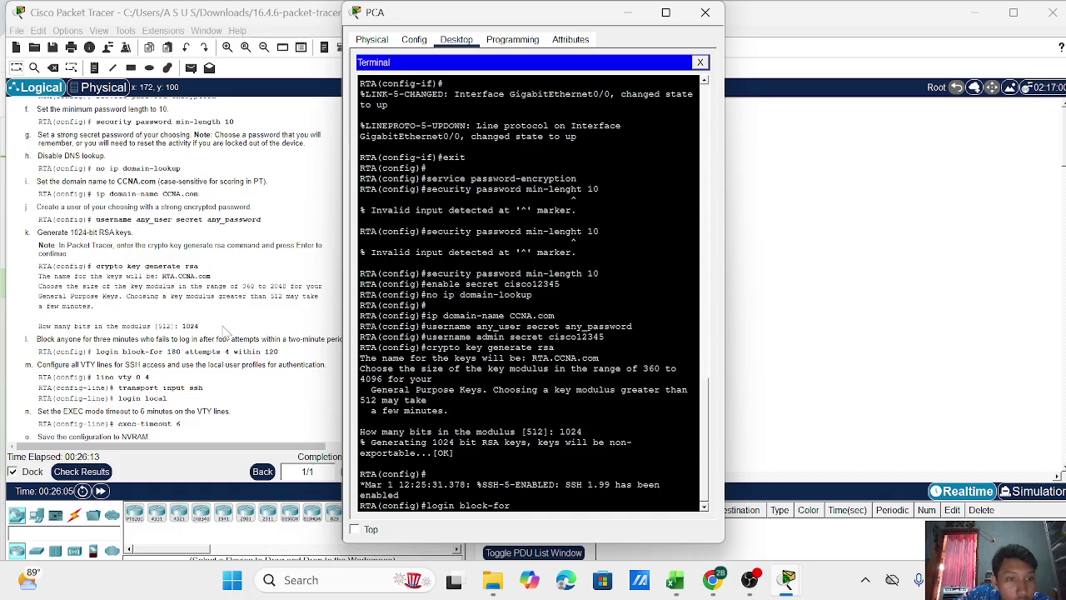
{"action": "type", "text": " 180"}
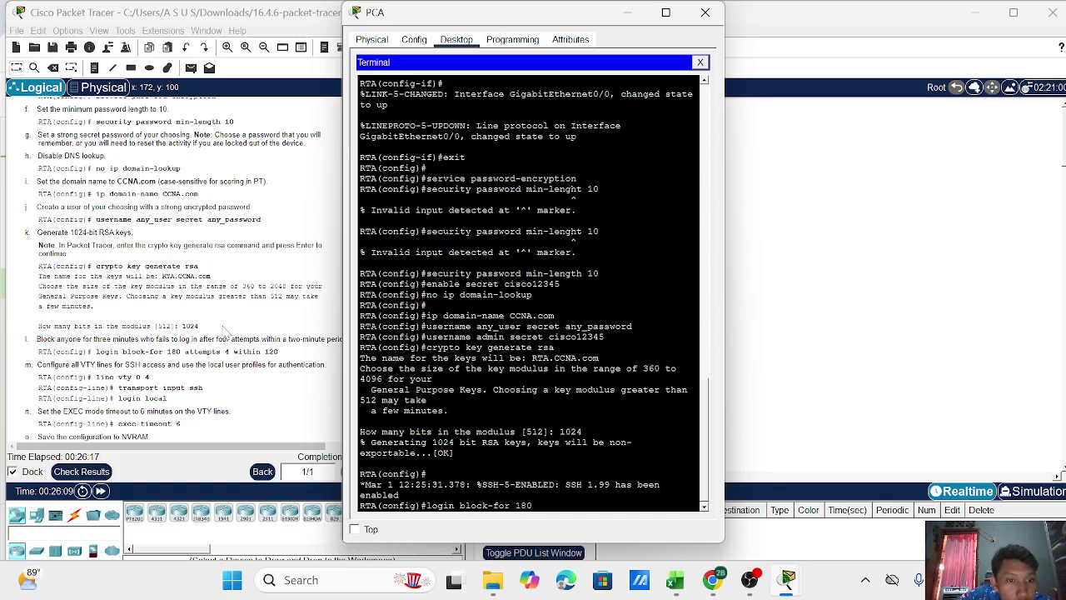
{"action": "type", "text": " attempts"}
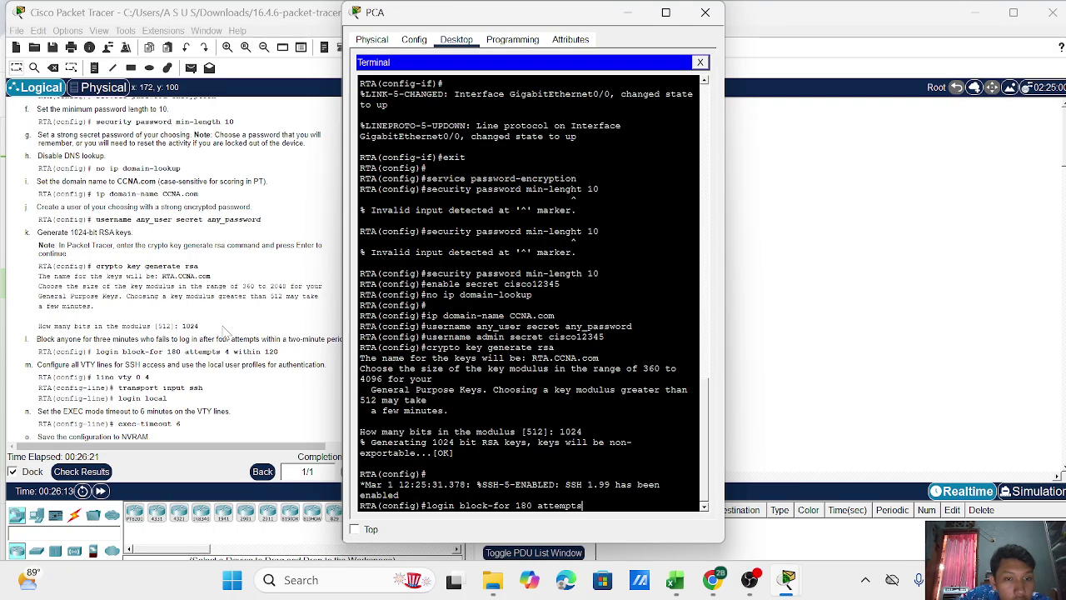
{"action": "type", "text": " 4 wi"}
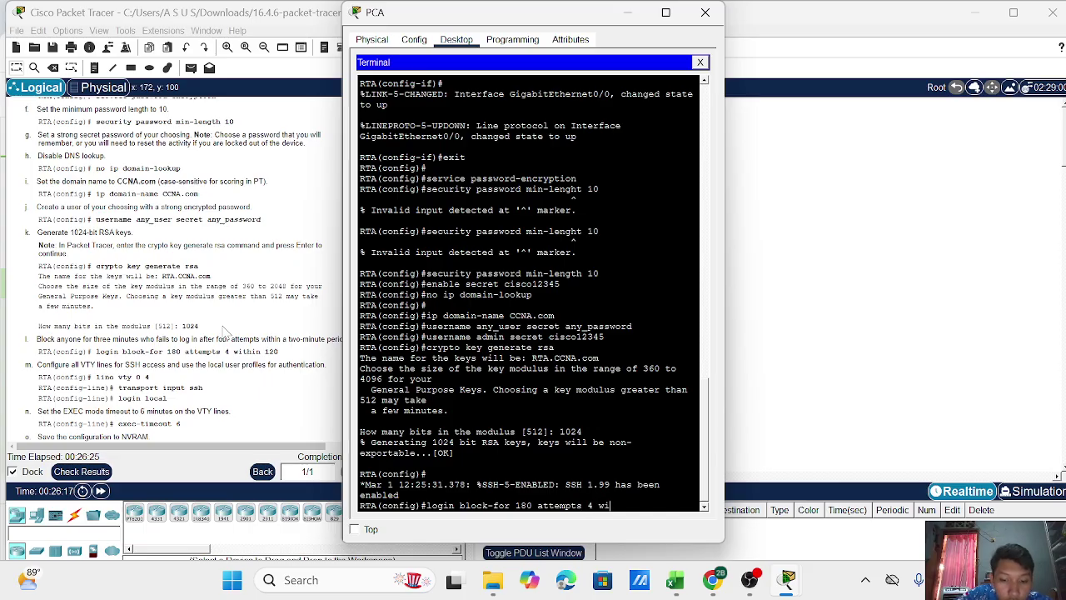
{"action": "type", "text": "thin"}
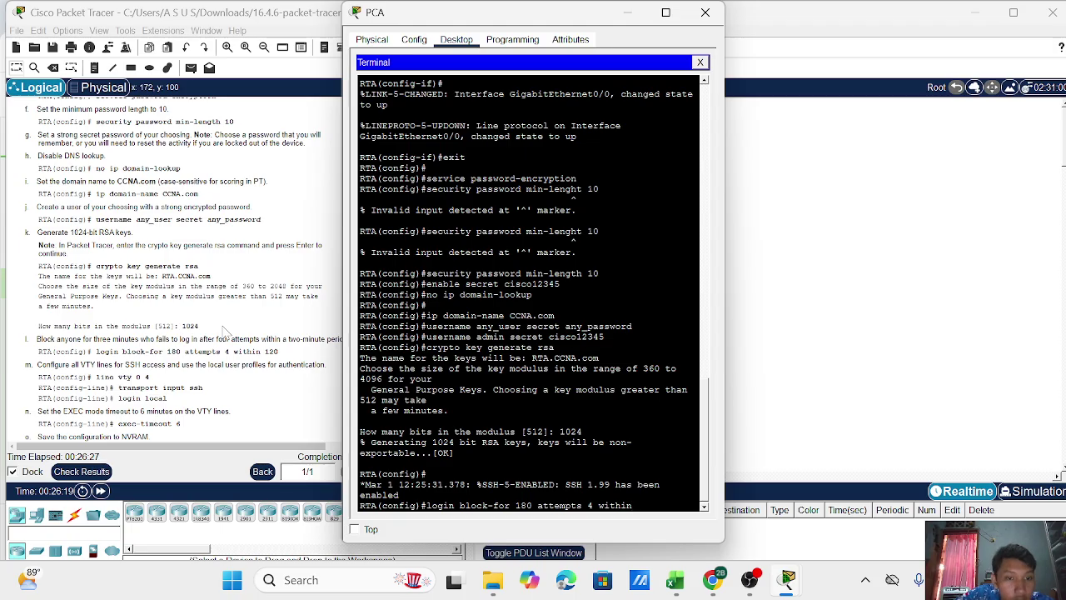
{"action": "type", "text": " 120"}
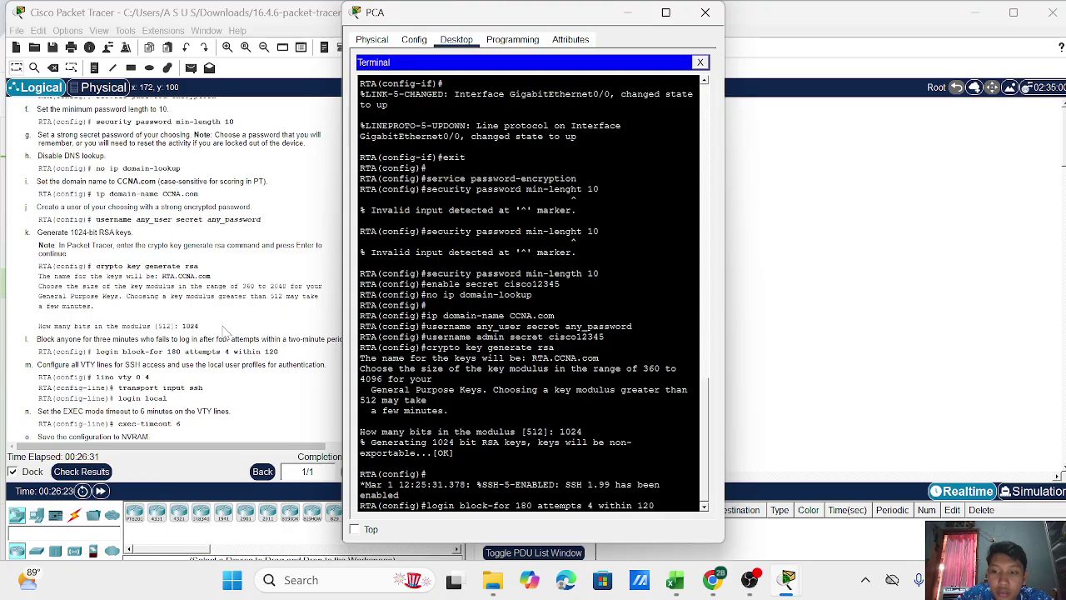
{"action": "key", "text": "Return"}
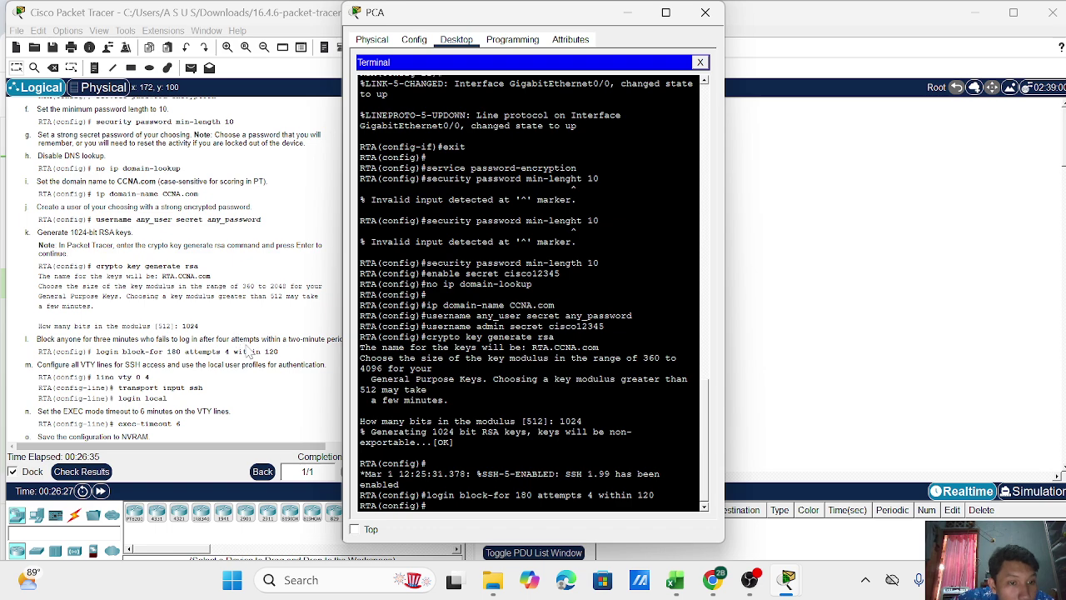
{"action": "scroll", "coordinate": [250, 358], "scroll_direction": "down", "scroll_amount": 1}
{"action": "scroll", "coordinate": [167, 353], "scroll_direction": "down", "scroll_amount": 1}
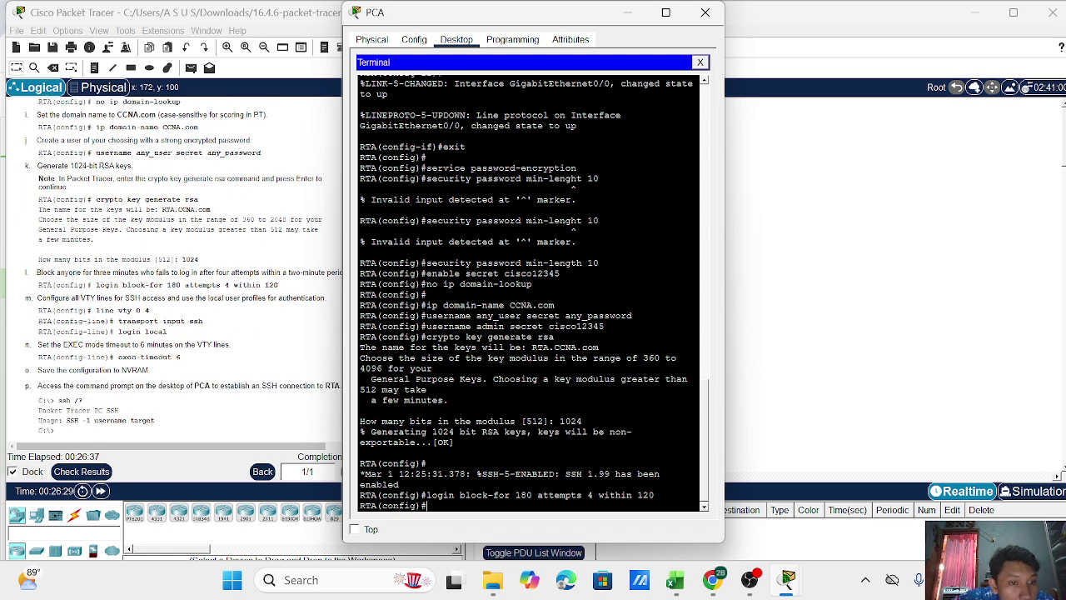
Under line vty 0 4, allow only SSH transport and require local logins.
{"action": "key", "text": "Return"}
{"action": "type", "text": "line "}
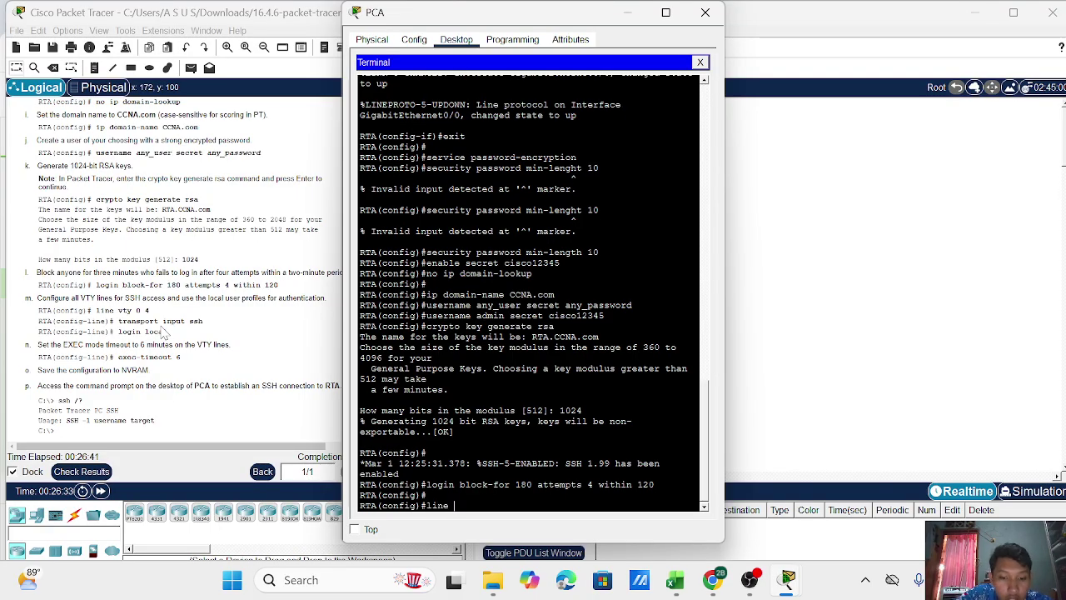
{"action": "type", "text": "vty 0 4"}
{"action": "key", "text": "Return"}
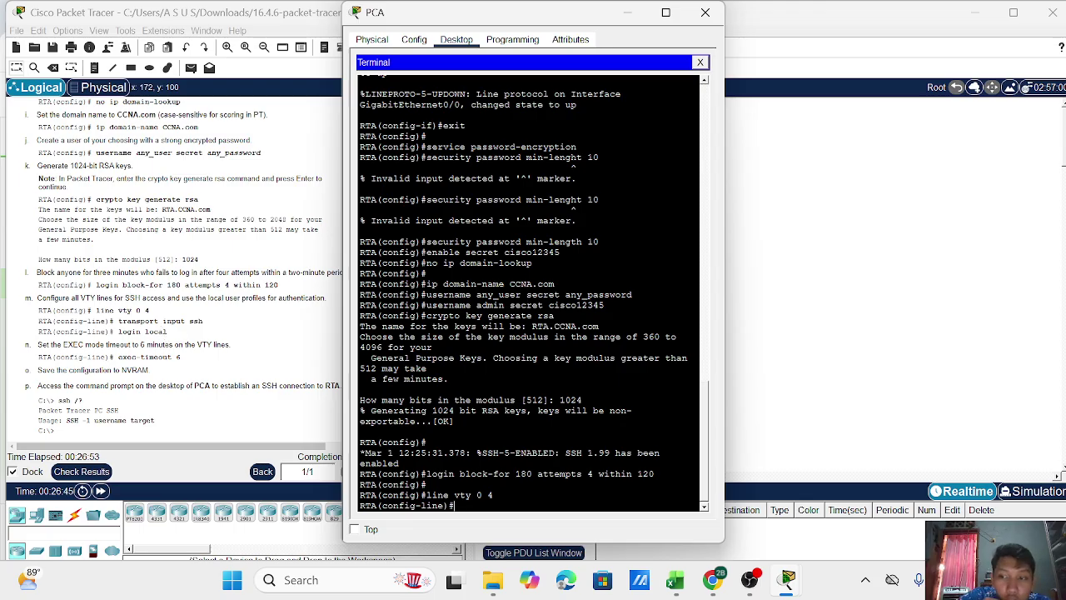
{"action": "type", "text": "tr"}
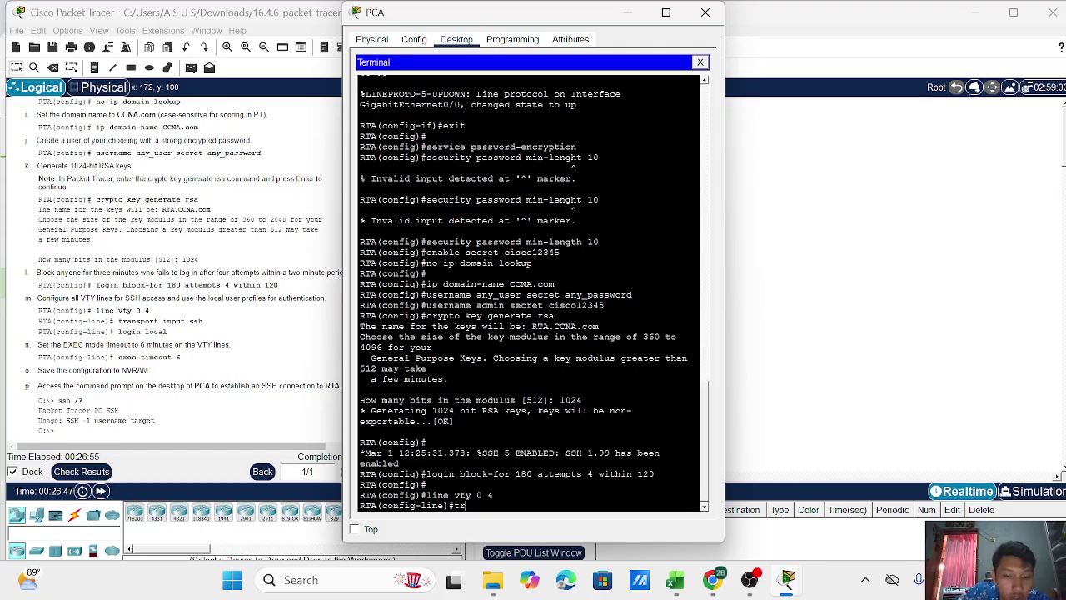
{"action": "type", "text": "ansport"}
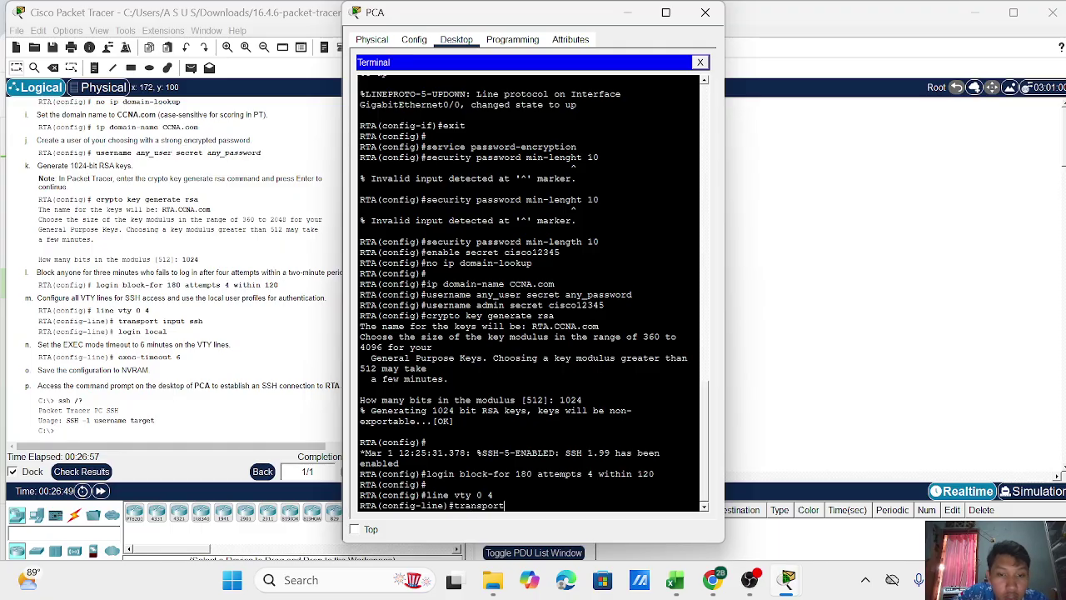
{"action": "type", "text": " input ssh"}
{"action": "key", "text": "Return"}
{"action": "type", "text": "login local"}
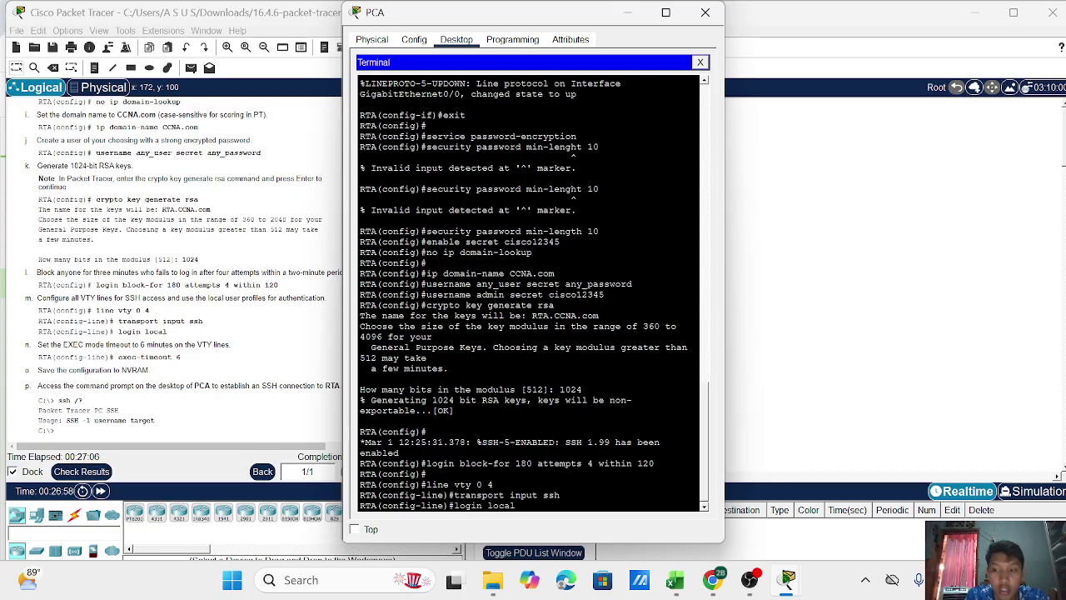
{"action": "key", "text": "Return"}
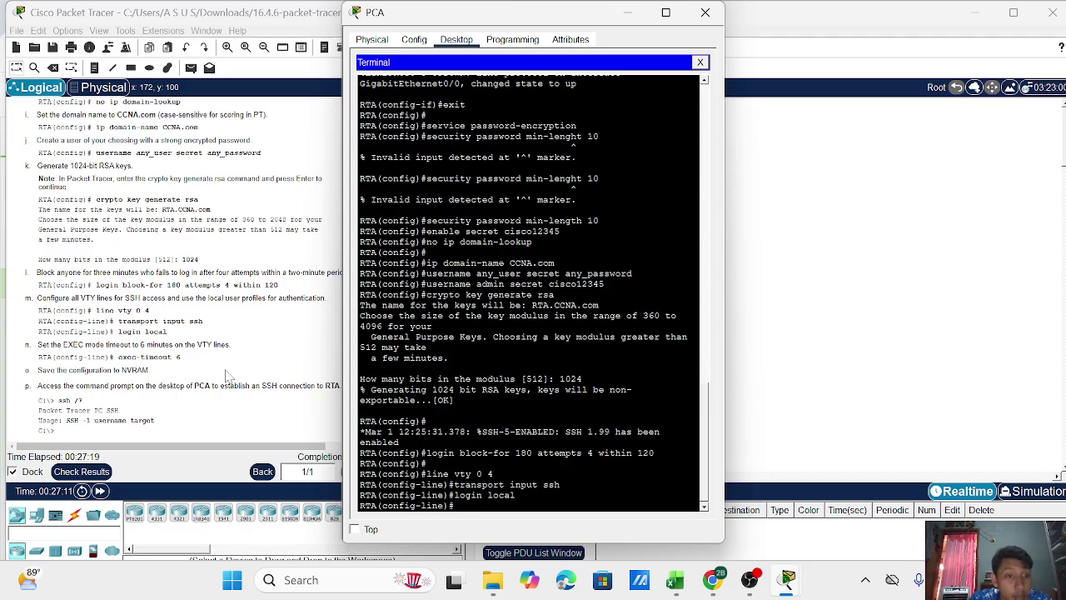
Set a 6-minute exec-timeout on the VTY lines and exit to global configuration.
{"action": "type", "text": "exec"}
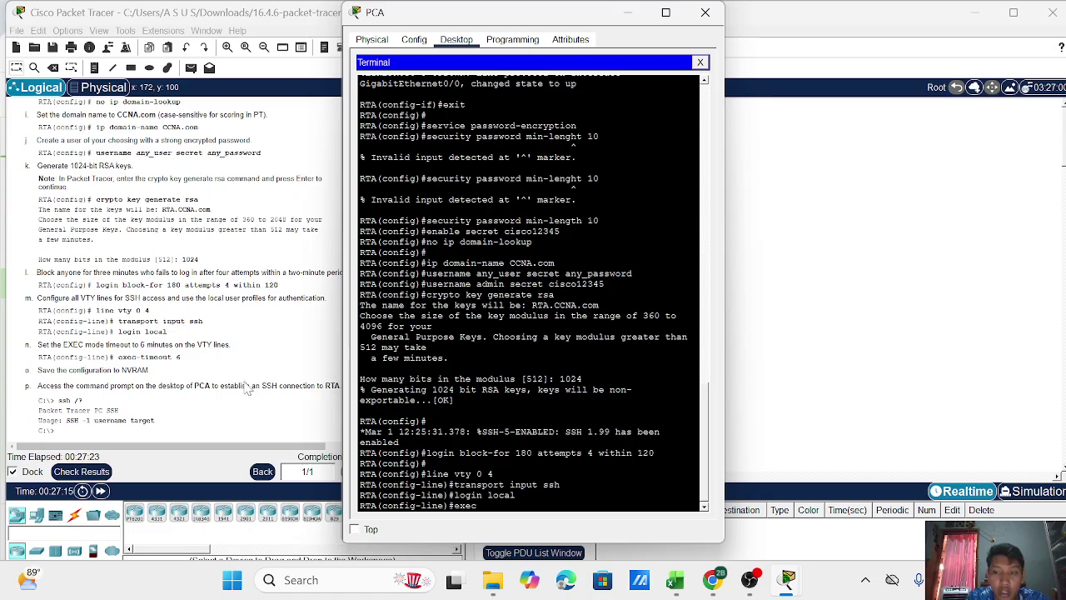
{"action": "type", "text": "-timeou"}
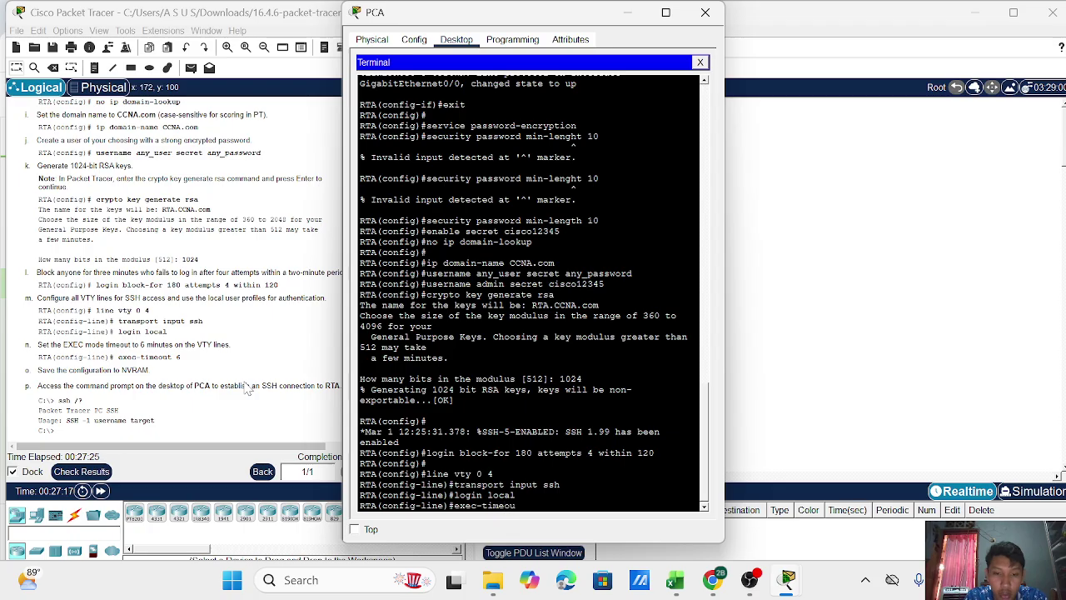
{"action": "type", "text": "t"}
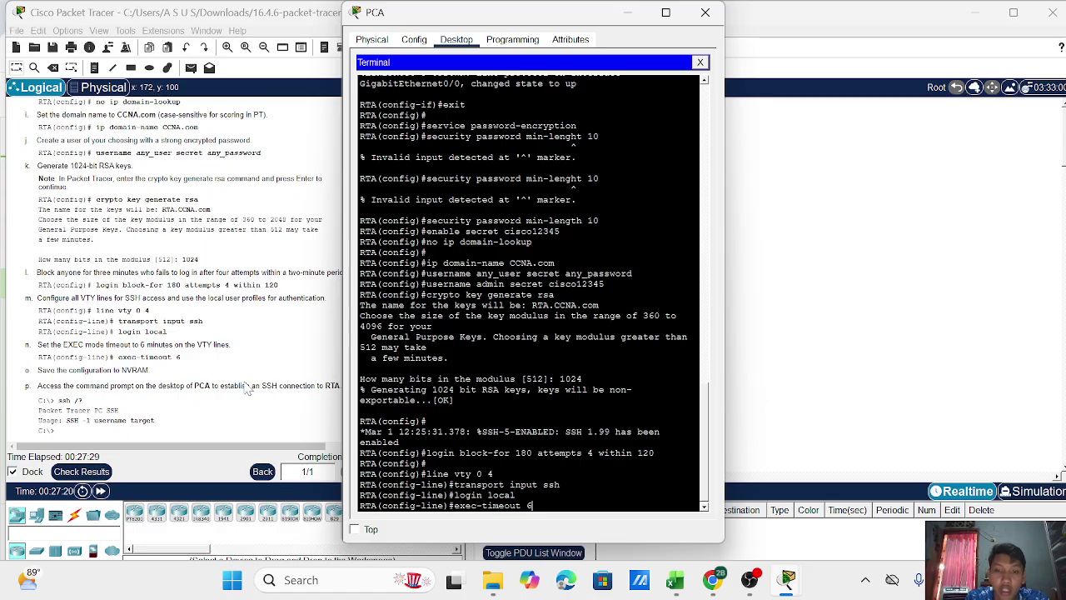
{"action": "type", "text": " 6"}
{"action": "key", "text": "Return"}
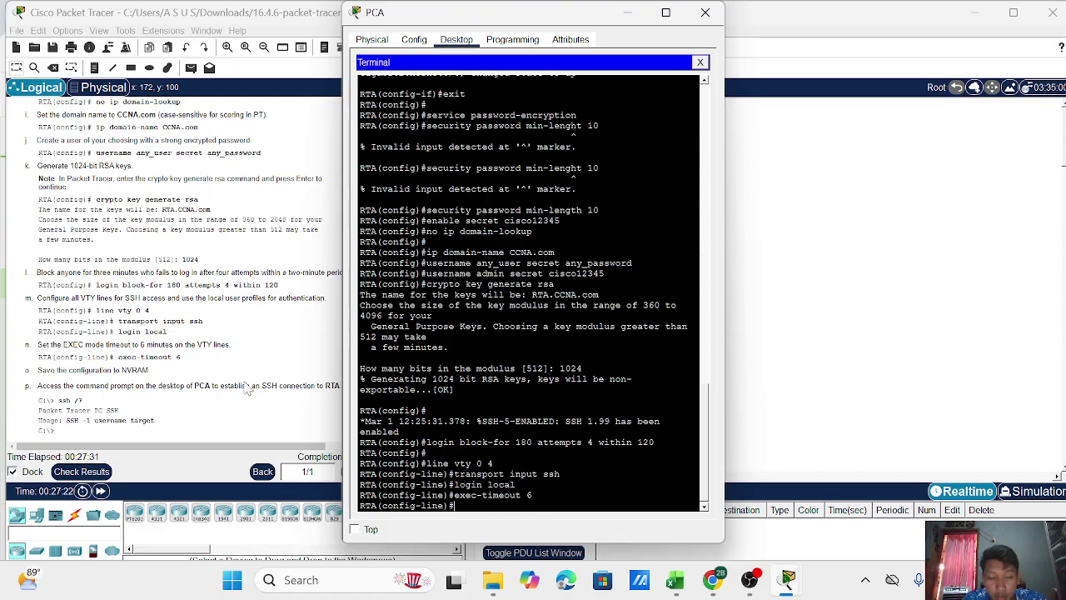
{"action": "type", "text": "exit"}
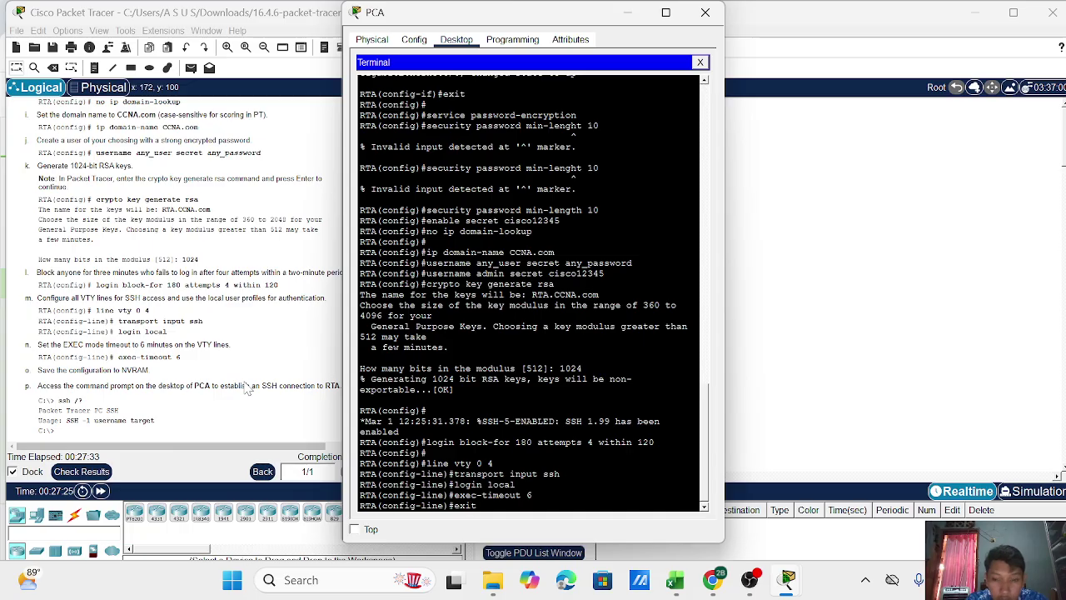
{"action": "key", "text": "Return"}
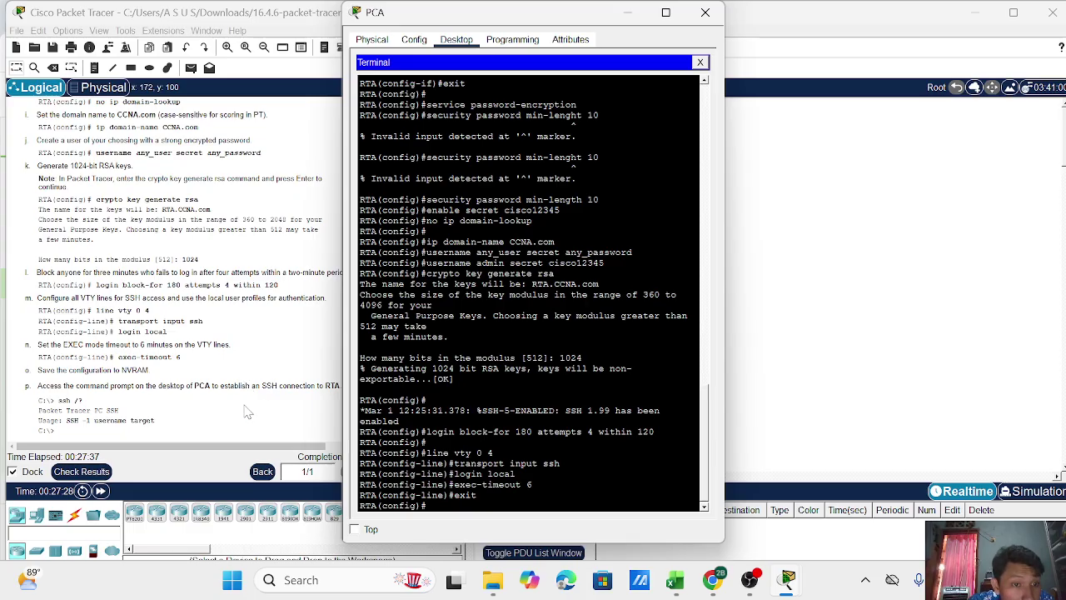
Run copy running-config startup-config from RTA's current configuration prompt.
{"action": "scroll", "coordinate": [169, 402], "scroll_direction": "down", "scroll_amount": 1}
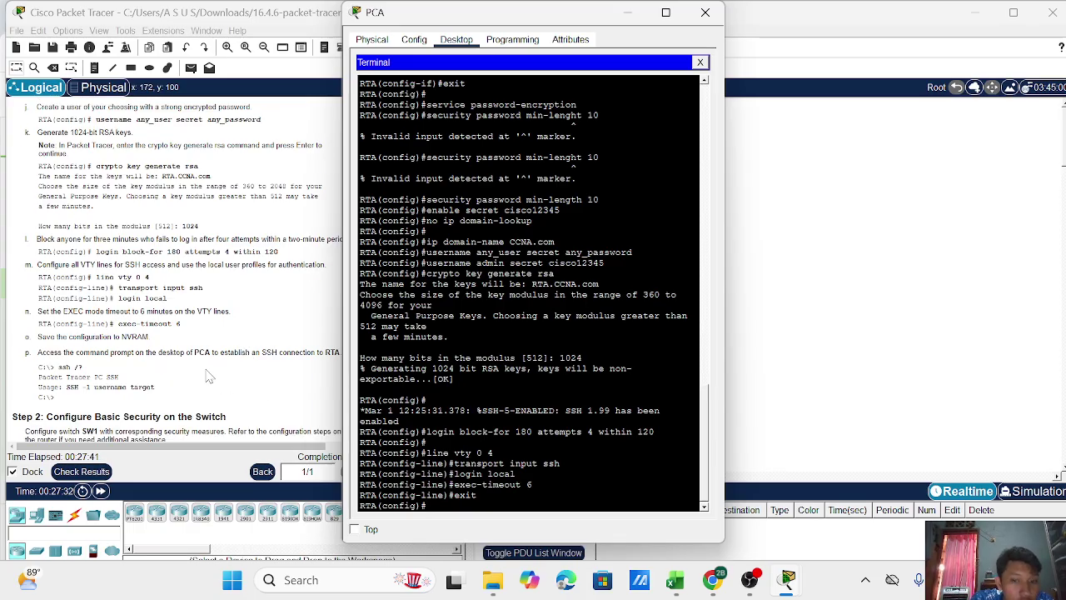
{"action": "type", "text": "co"}
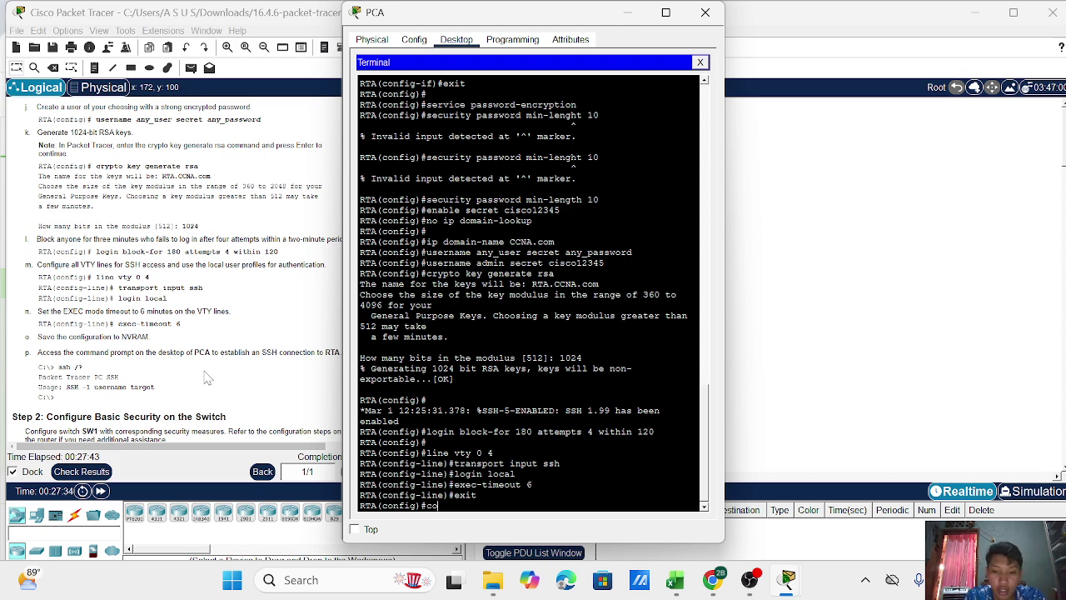
{"action": "type", "text": "py running"}
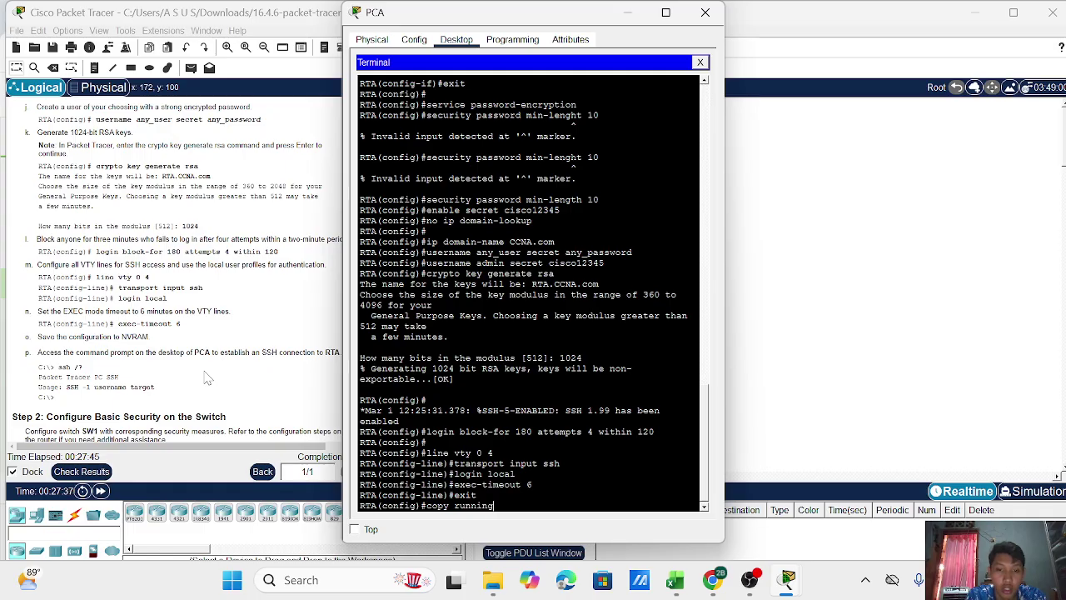
{"action": "type", "text": "-config"}
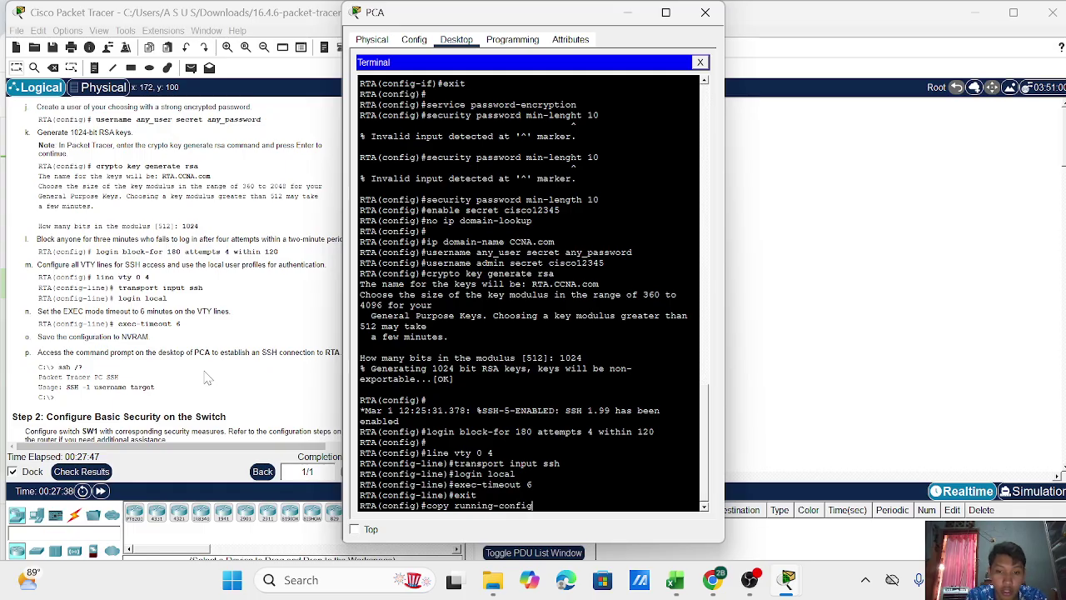
{"action": "type", "text": " startup-con"}
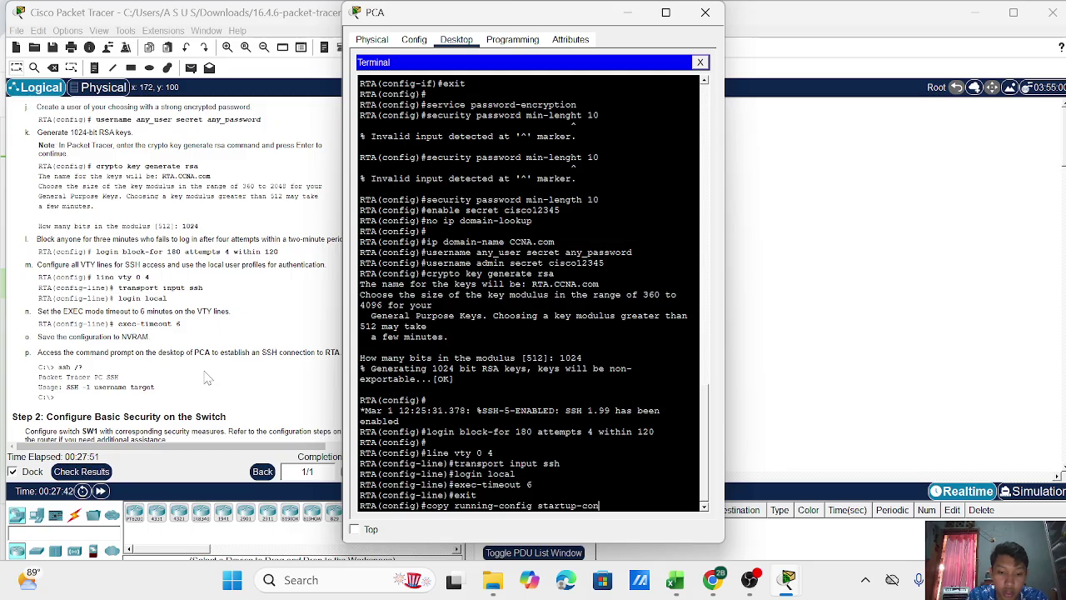
{"action": "key", "text": "BackSpace"}
{"action": "type", "text": "nfig"}
{"action": "key", "text": "Return"}
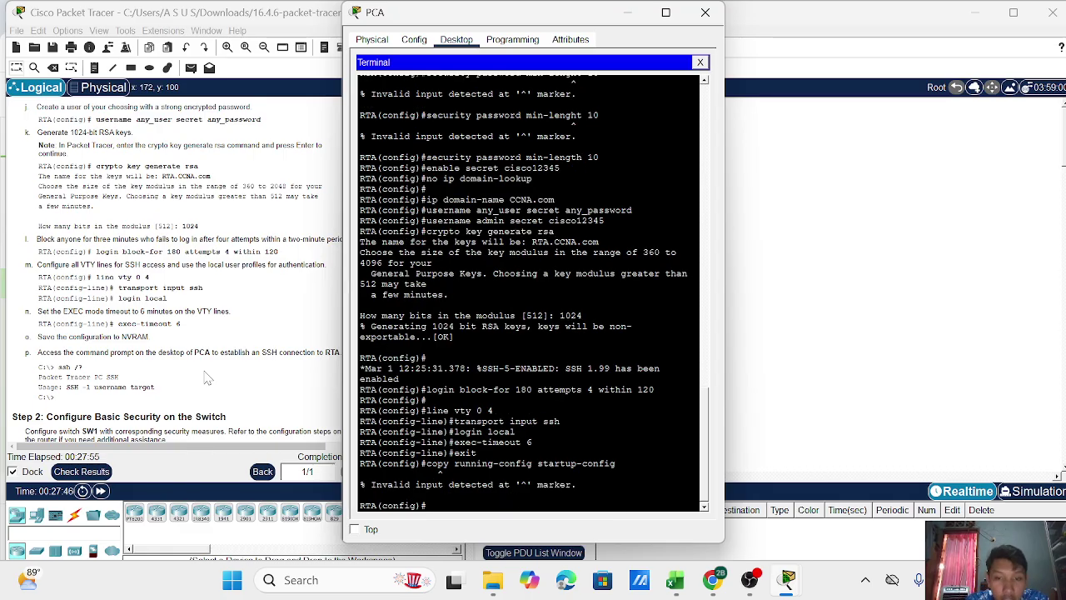
Exit to privileged EXEC and save running-config to startup-config, accepting the default filename.
{"action": "key", "text": "Up"}
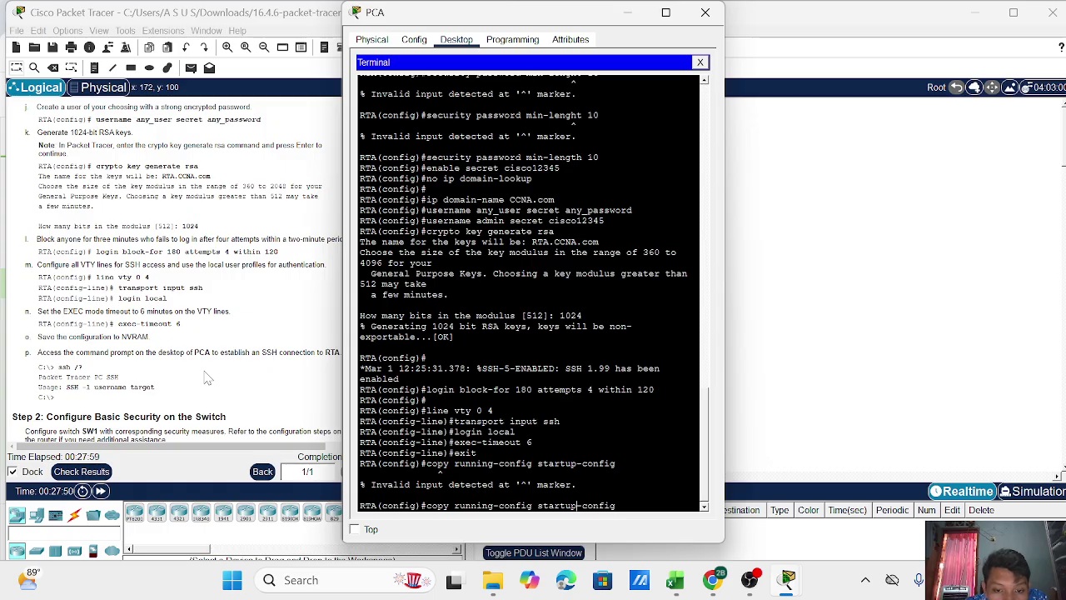
{"action": "key", "text": "Left"}
{"action": "key", "text": "Right"}
{"action": "key", "text": "Right"}
{"action": "key", "text": "Right"}
{"action": "key", "text": "Right"}
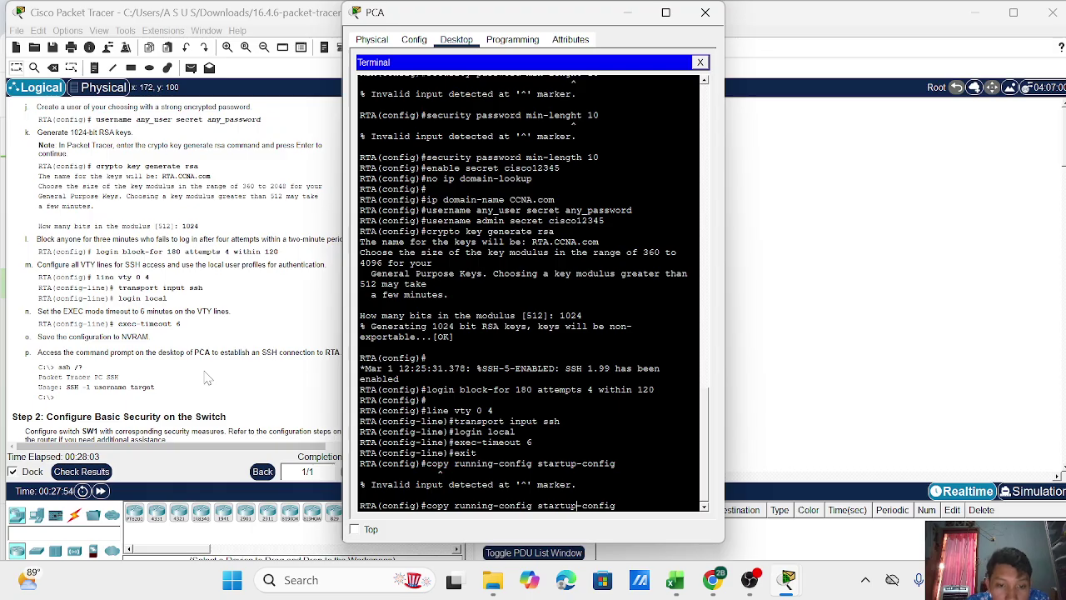
{"action": "key", "text": "Right"}
{"action": "key", "text": "Right"}
{"action": "key", "text": "Right"}
{"action": "key", "text": "BackSpace"}
{"action": "key", "text": "BackSpace"}
{"action": "key", "text": "BackSpace"}
{"action": "key", "text": "BackSpace"}
{"action": "key", "text": "BackSpace"}
{"action": "key", "text": "BackSpace"}
{"action": "key", "text": "BackSpace"}
{"action": "key", "text": "BackSpace"}
{"action": "key", "text": "BackSpace"}
{"action": "key", "text": "BackSpace"}
{"action": "key", "text": "BackSpace"}
{"action": "key", "text": "BackSpace"}
{"action": "key", "text": "BackSpace"}
{"action": "key", "text": "BackSpace"}
{"action": "key", "text": "BackSpace"}
{"action": "key", "text": "BackSpace"}
{"action": "key", "text": "BackSpace"}
{"action": "key", "text": "BackSpace"}
{"action": "key", "text": "BackSpace"}
{"action": "key", "text": "BackSpace"}
{"action": "key", "text": "BackSpace"}
{"action": "key", "text": "BackSpace"}
{"action": "key", "text": "BackSpace"}
{"action": "key", "text": "BackSpace"}
{"action": "key", "text": "BackSpace"}
{"action": "type", "text": "exit"}
{"action": "key", "text": "Return"}
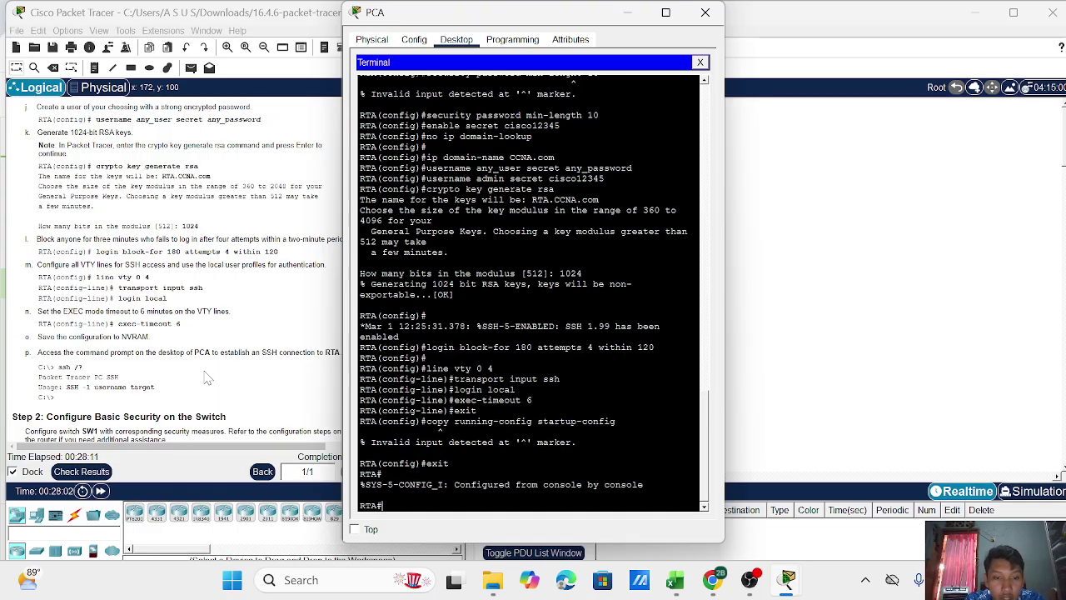
{"action": "type", "text": "copy ru"}
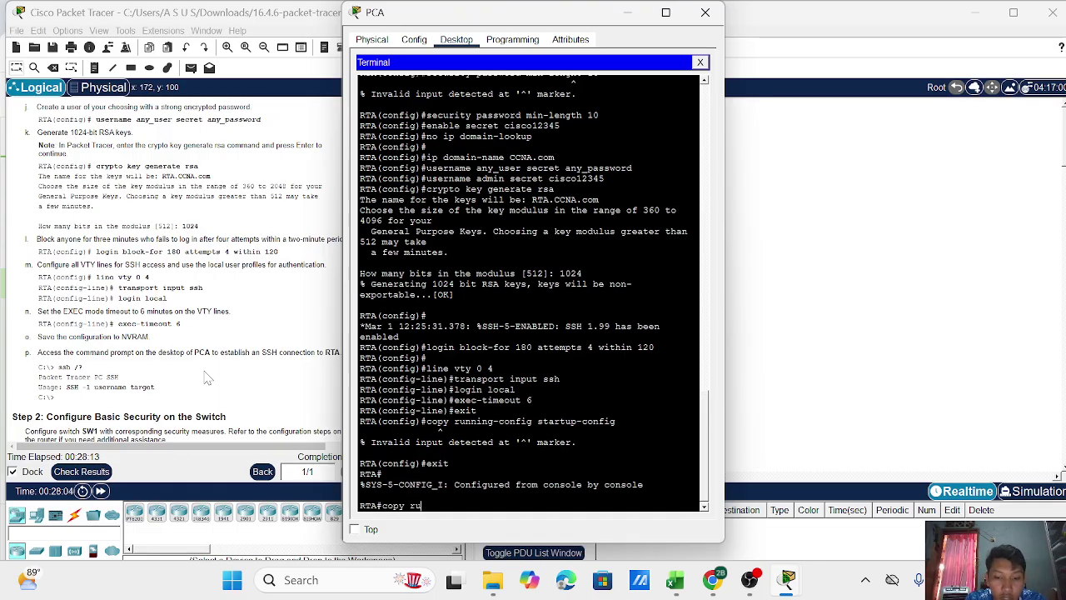
{"action": "type", "text": "nning-config s"}
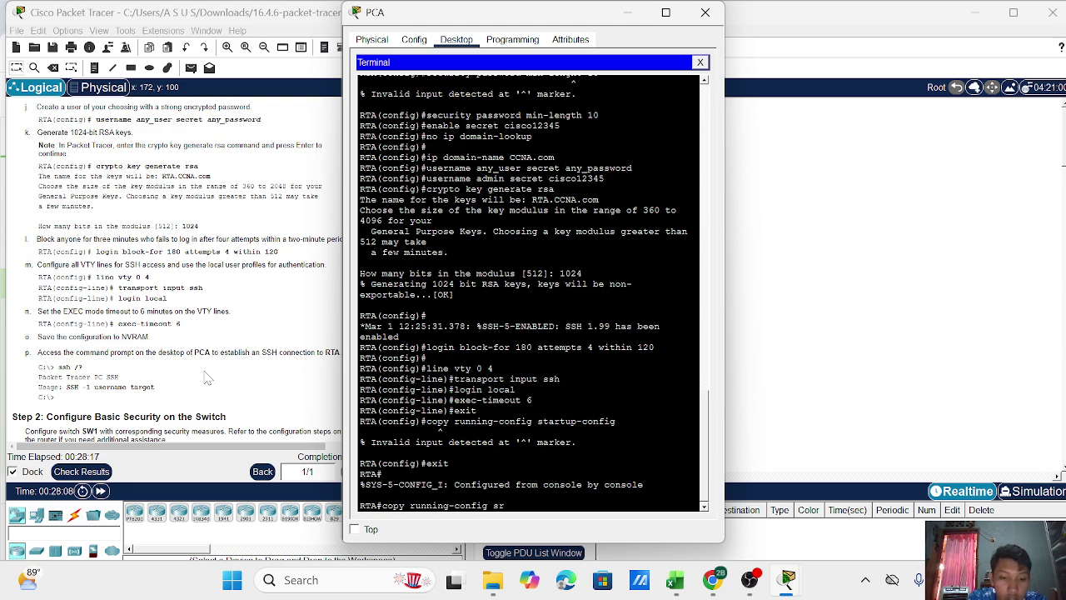
{"action": "type", "text": "tartup-config"}
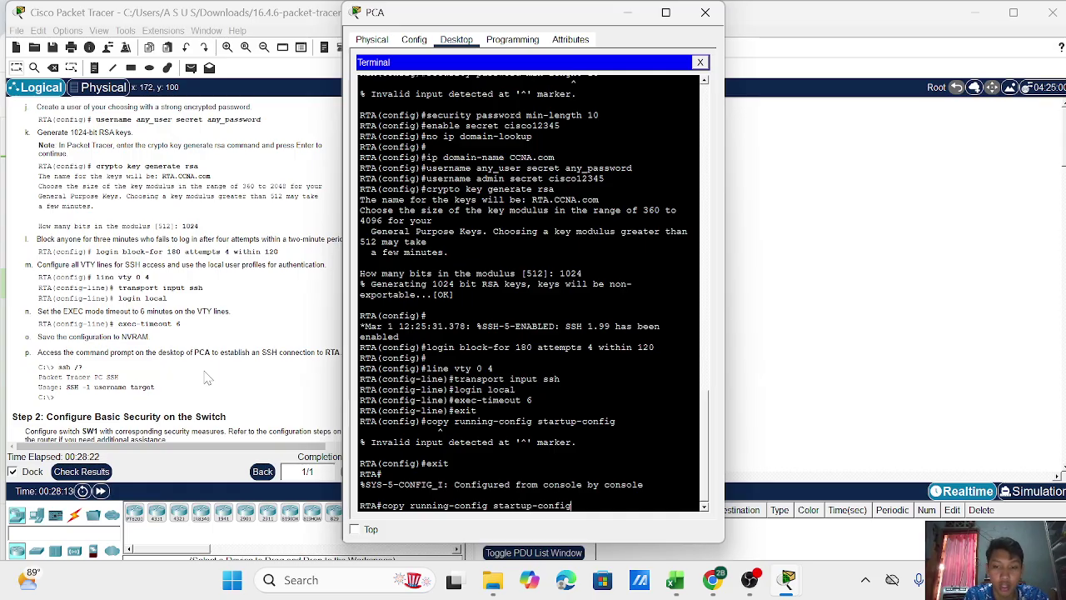
{"action": "key", "text": "Return"}
{"action": "key", "text": "Return"}
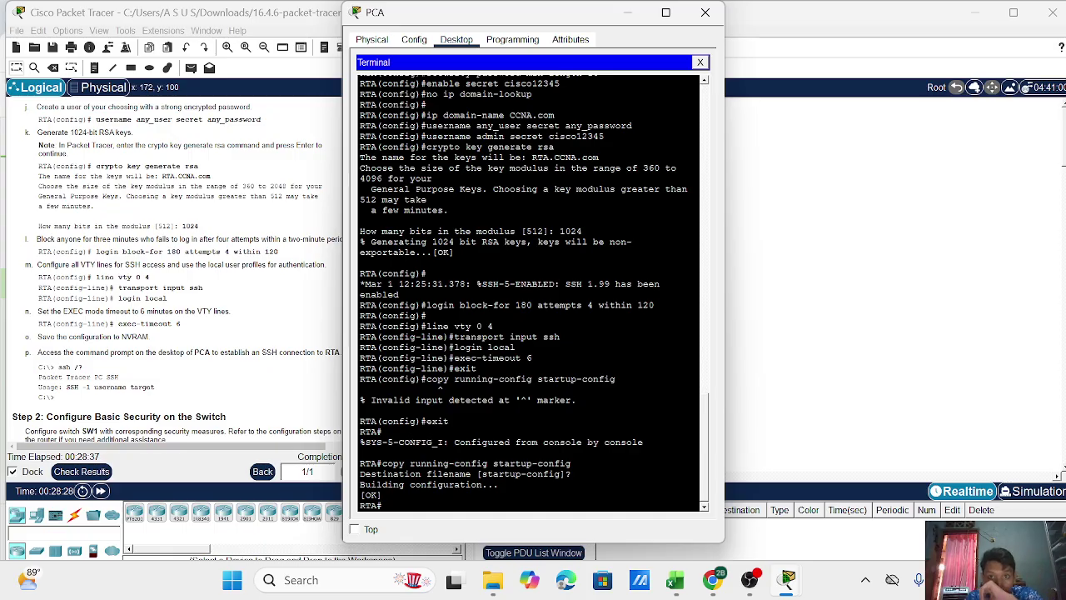
Close RTA's terminal and try an SSH login as admin to 172.16.1.1 from PCA's Command Prompt.
{"action": "left_click", "coordinate": [700, 62]}
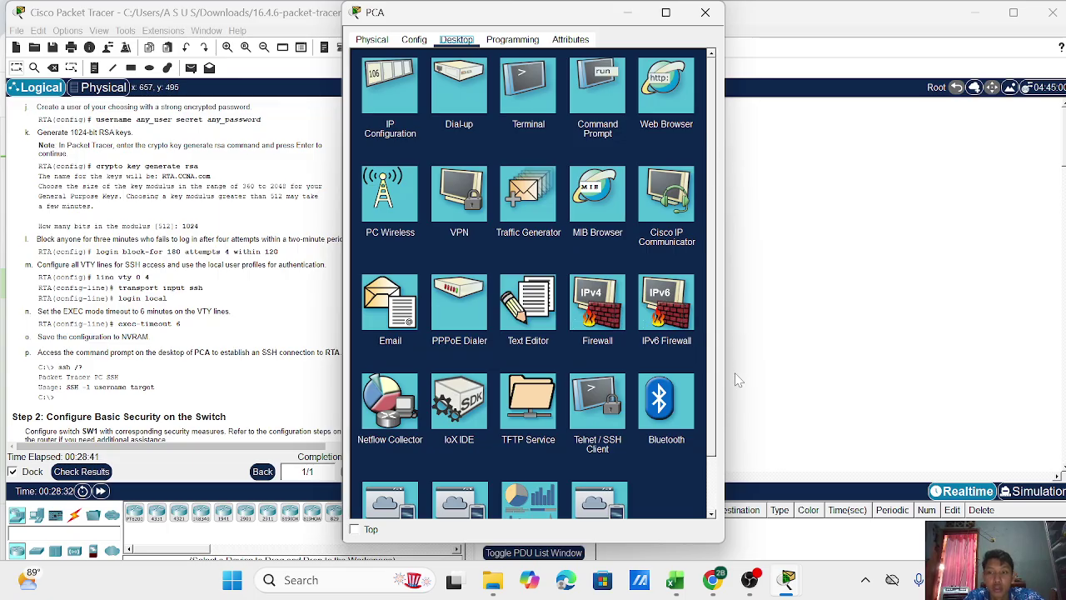
{"action": "left_click", "coordinate": [619, 99]}
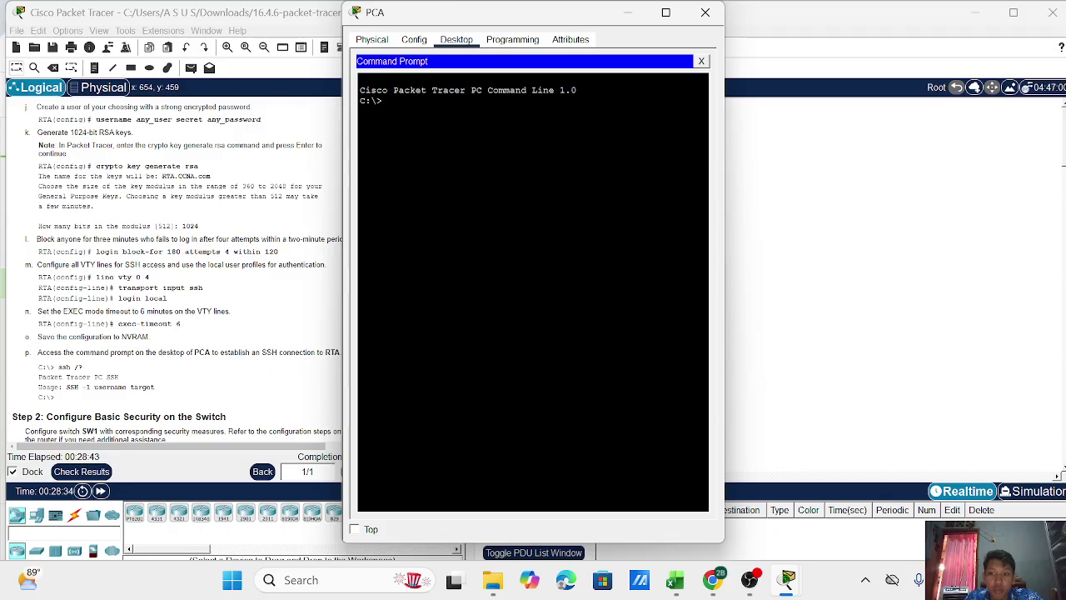
{"action": "type", "text": "ssh "}
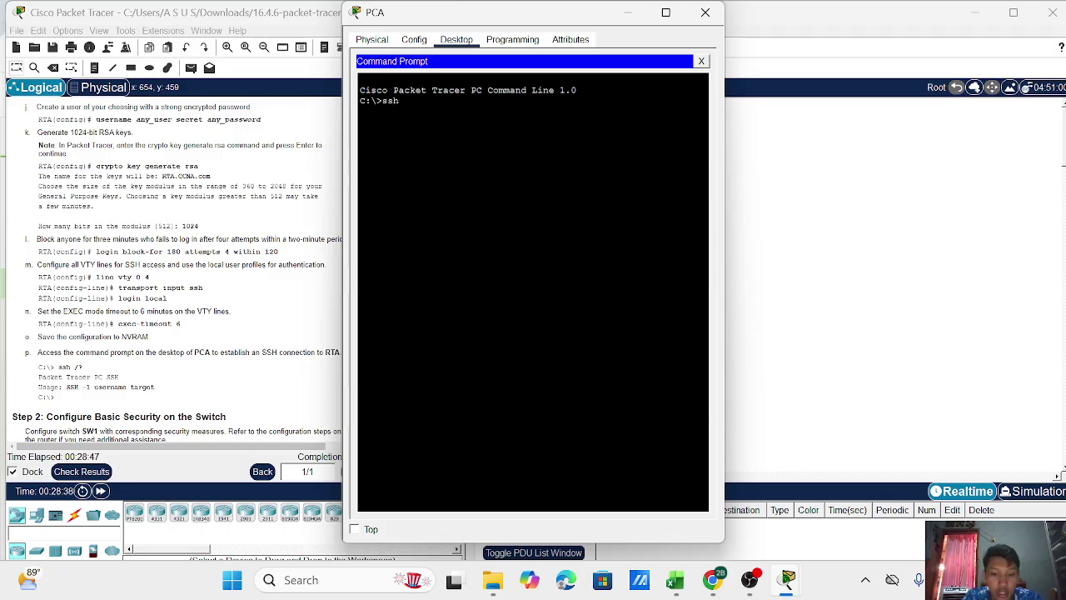
{"action": "type", "text": "-l admin"}
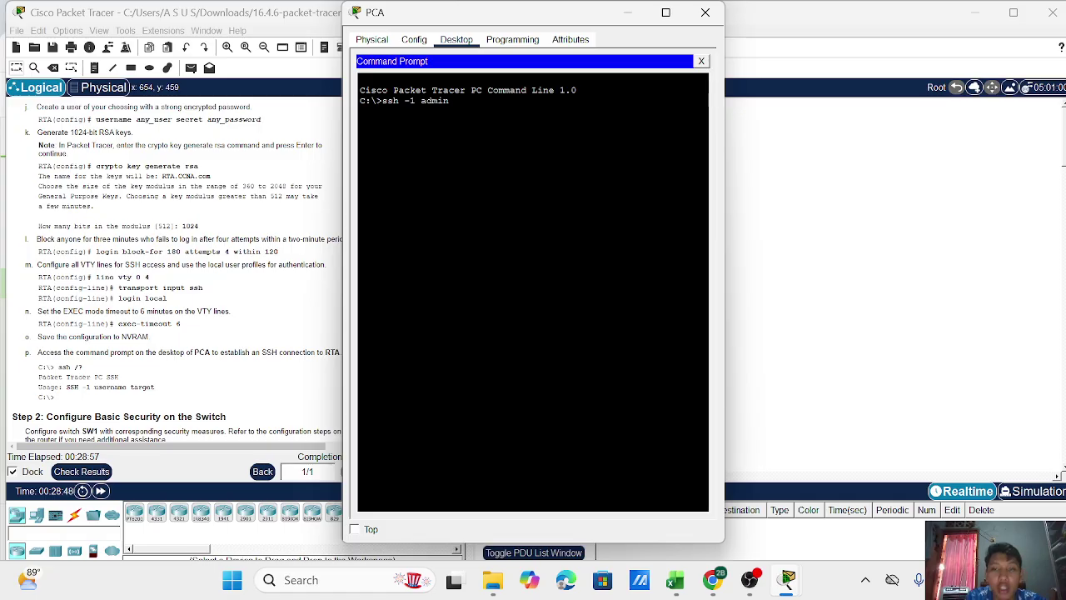
{"action": "type", "text": "72."}
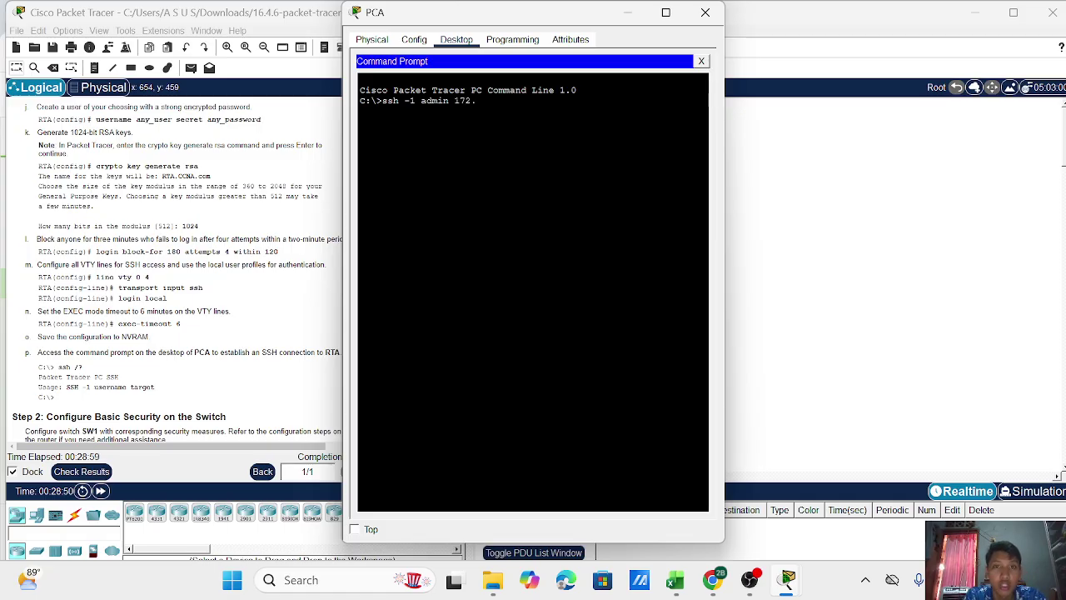
{"action": "type", "text": "16"}
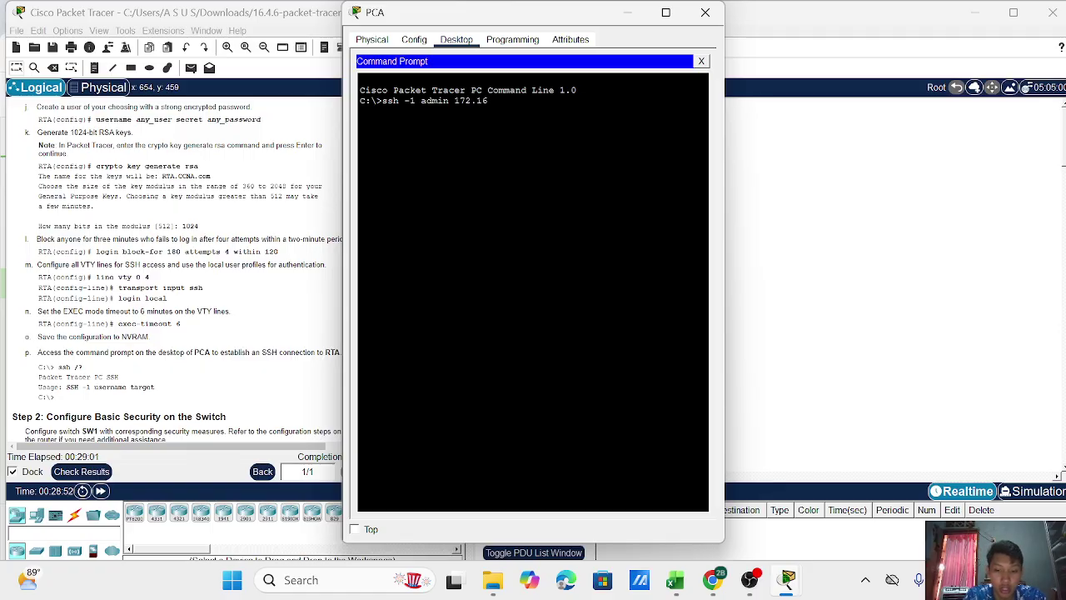
{"action": "type", "text": ".1.1"}
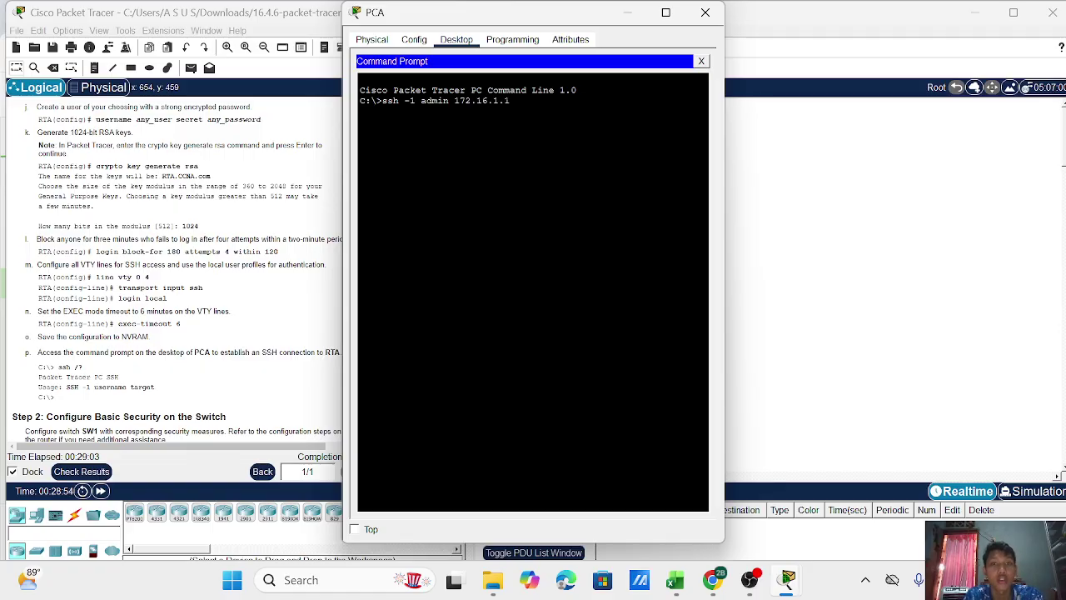
{"action": "key", "text": "Return"}
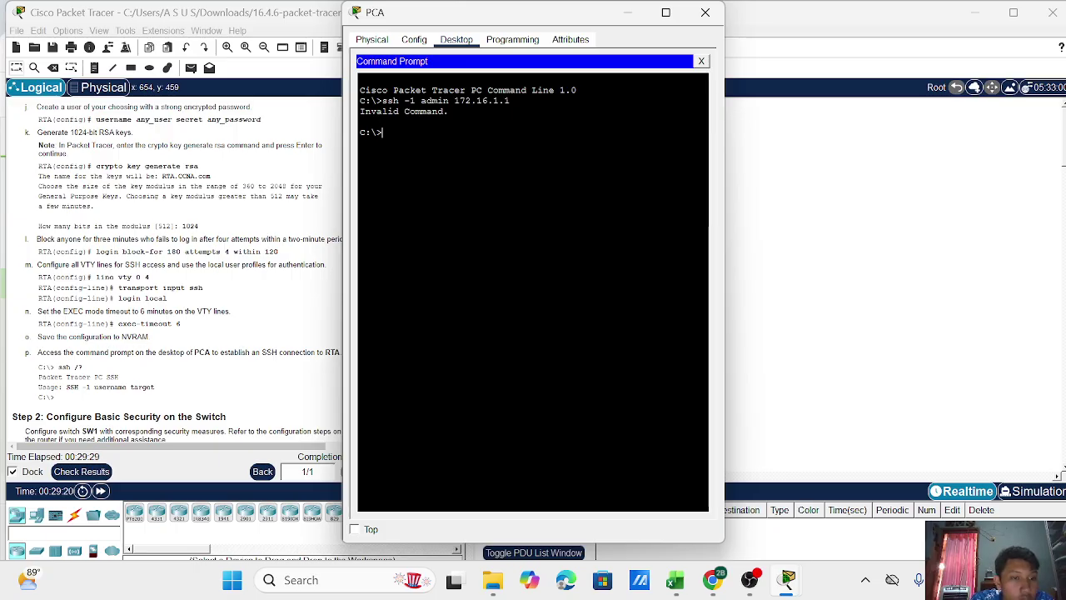
Check the ssh usage help, then log in with ssh -l admin 172.16.1.1 and the password.
{"action": "type", "text": "ssh"}
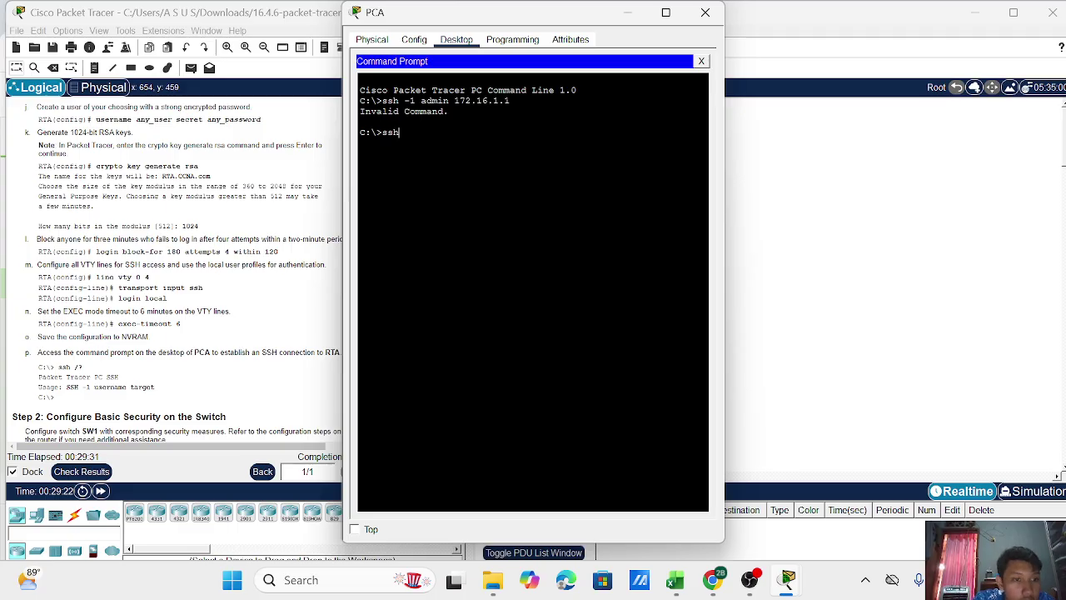
{"action": "type", "text": " /?"}
{"action": "key", "text": "Return"}
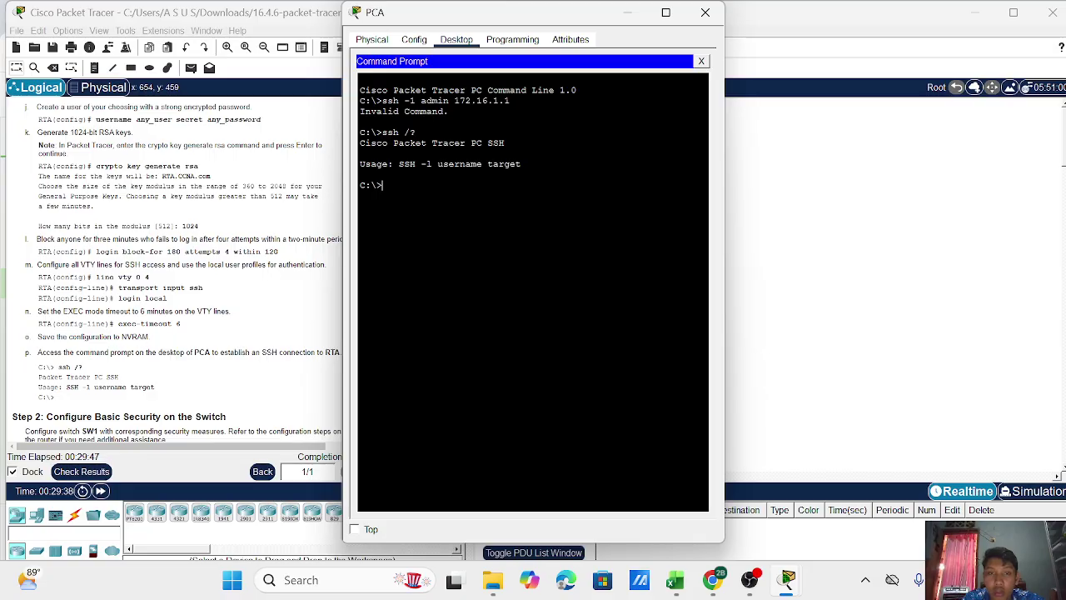
{"action": "type", "text": "ssh -"}
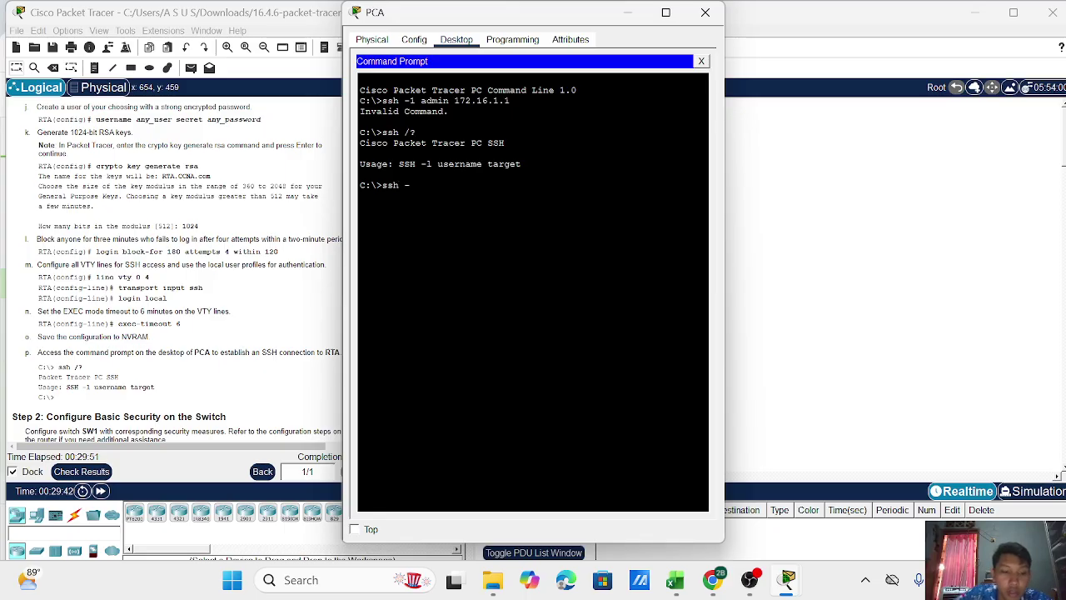
{"action": "type", "text": "l"}
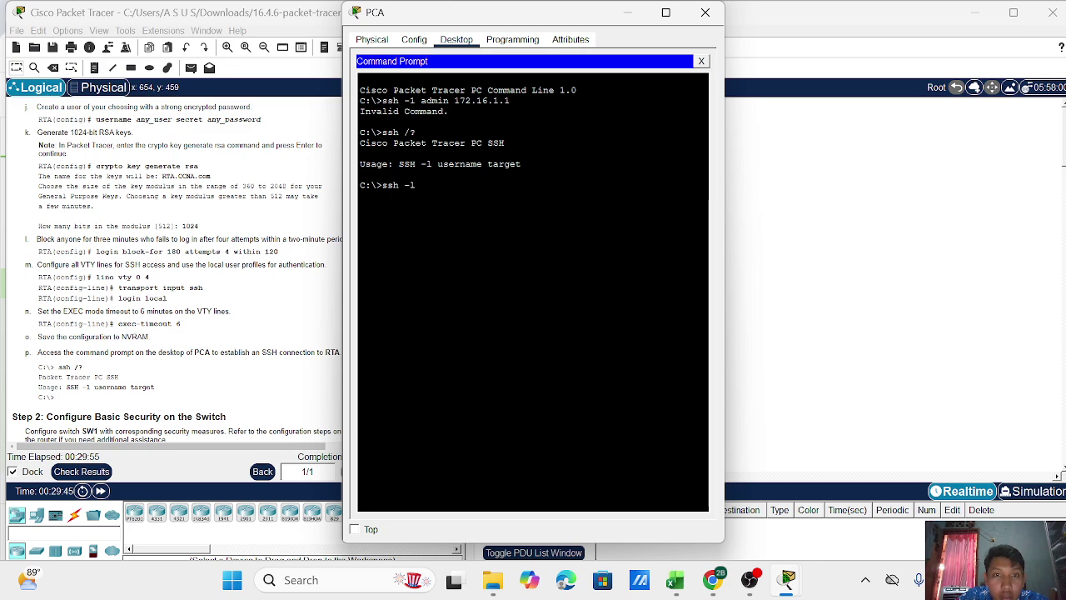
{"action": "type", "text": "ll"}
{"action": "type", "text": "l"}
{"action": "key", "text": "BackSpace"}
{"action": "key", "text": "BackSpace"}
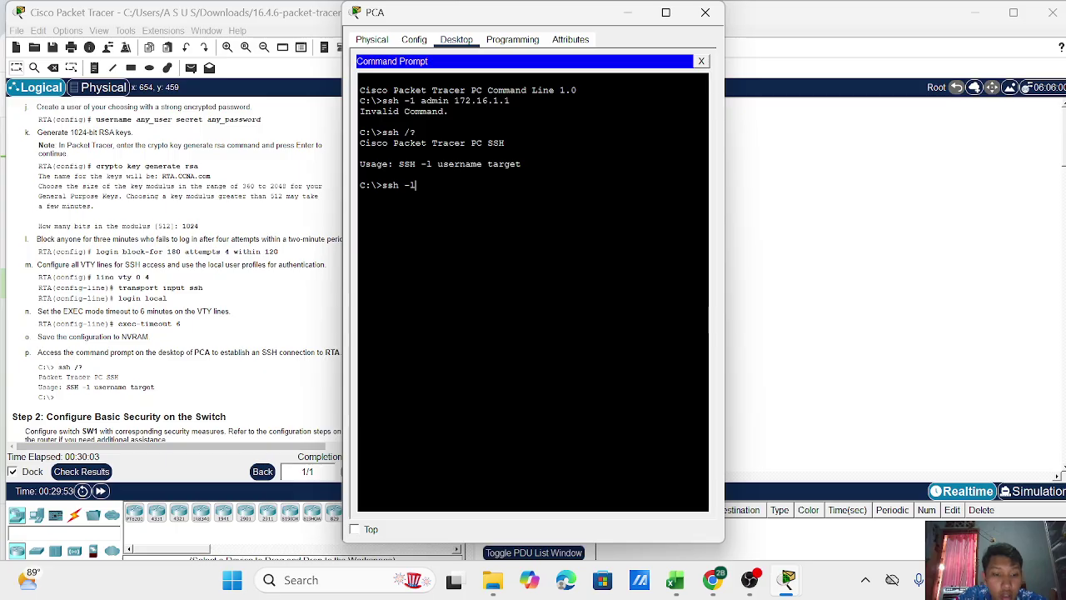
{"action": "type", "text": "admin"}
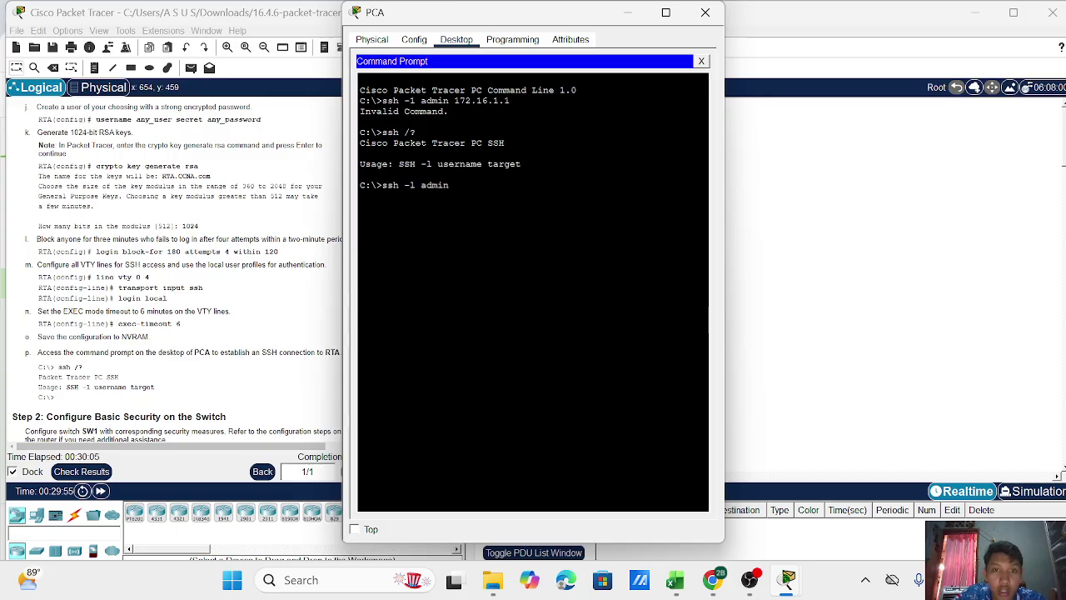
{"action": "type", "text": " 17"}
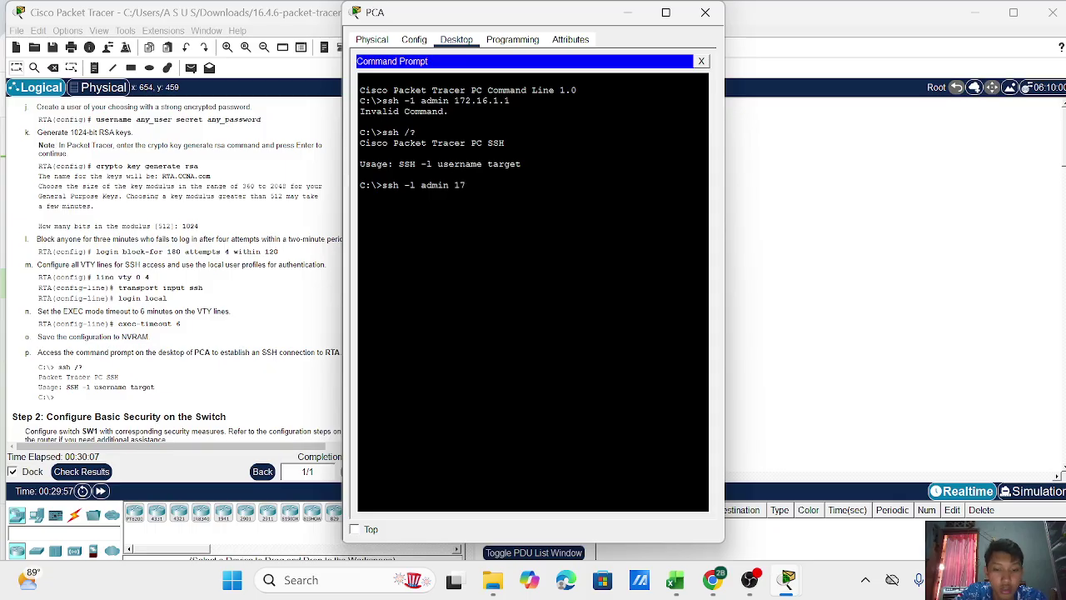
{"action": "type", "text": "2.16"}
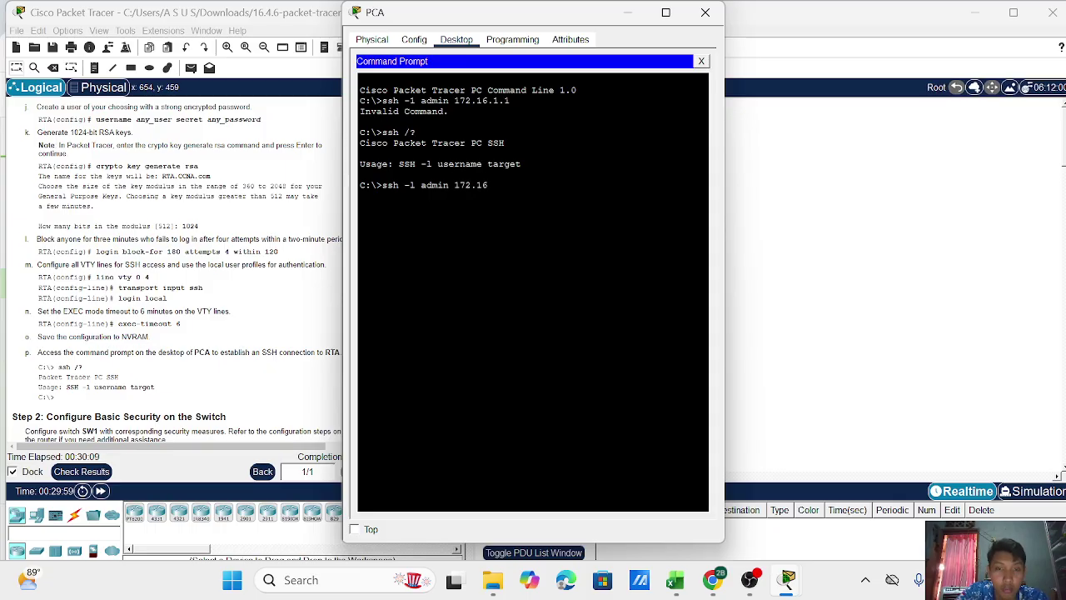
{"action": "type", "text": ".1.1"}
{"action": "key", "text": "Return"}
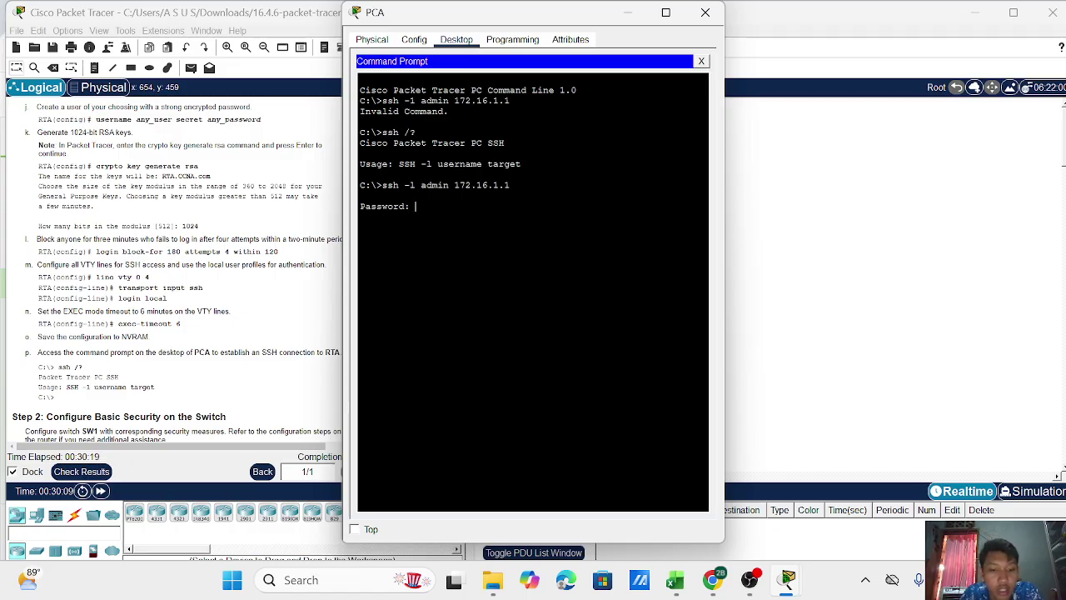
{"action": "key", "text": "Return"}
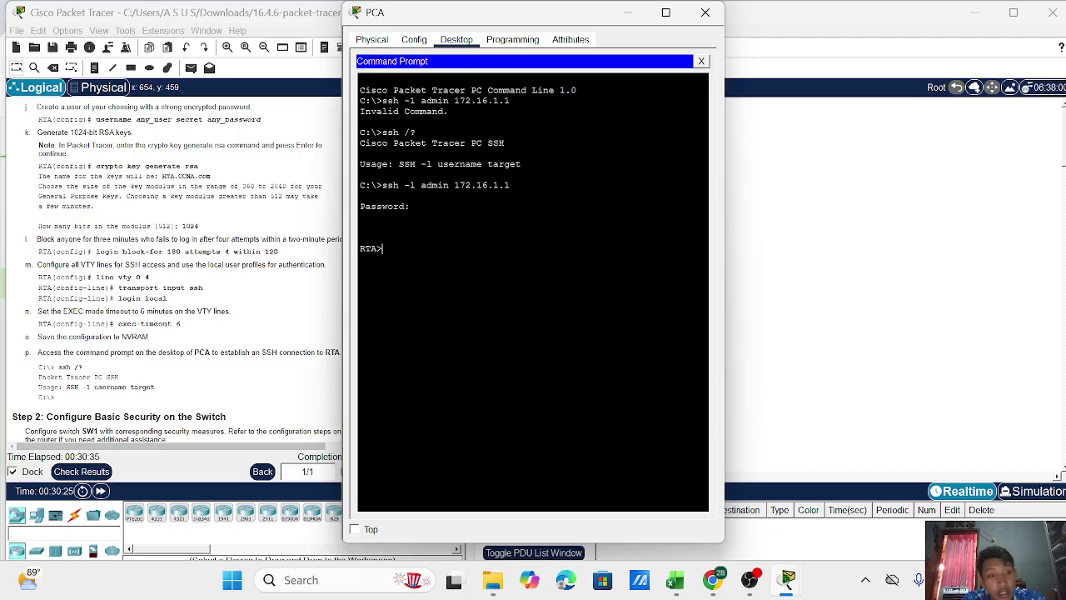
Close PCA's device window and open the SW1 switch from the topology.
{"action": "scroll", "coordinate": [177, 338], "scroll_direction": "down", "scroll_amount": 3}
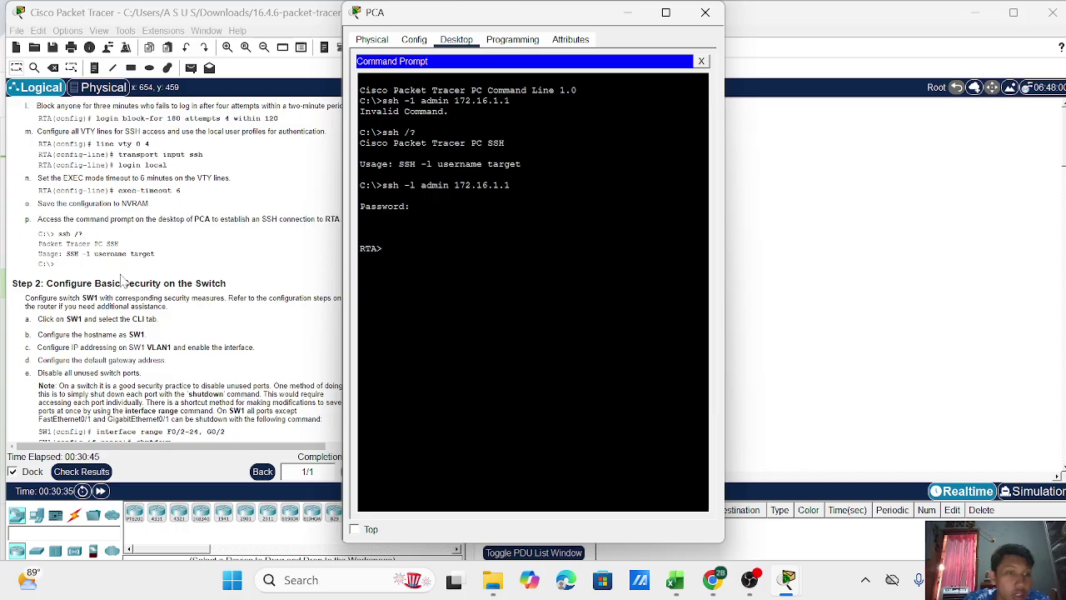
{"action": "scroll", "coordinate": [123, 279], "scroll_direction": "down", "scroll_amount": 1}
{"action": "scroll", "coordinate": [122, 280], "scroll_direction": "down", "scroll_amount": 6}
{"action": "scroll", "coordinate": [126, 286], "scroll_direction": "up", "scroll_amount": 3}
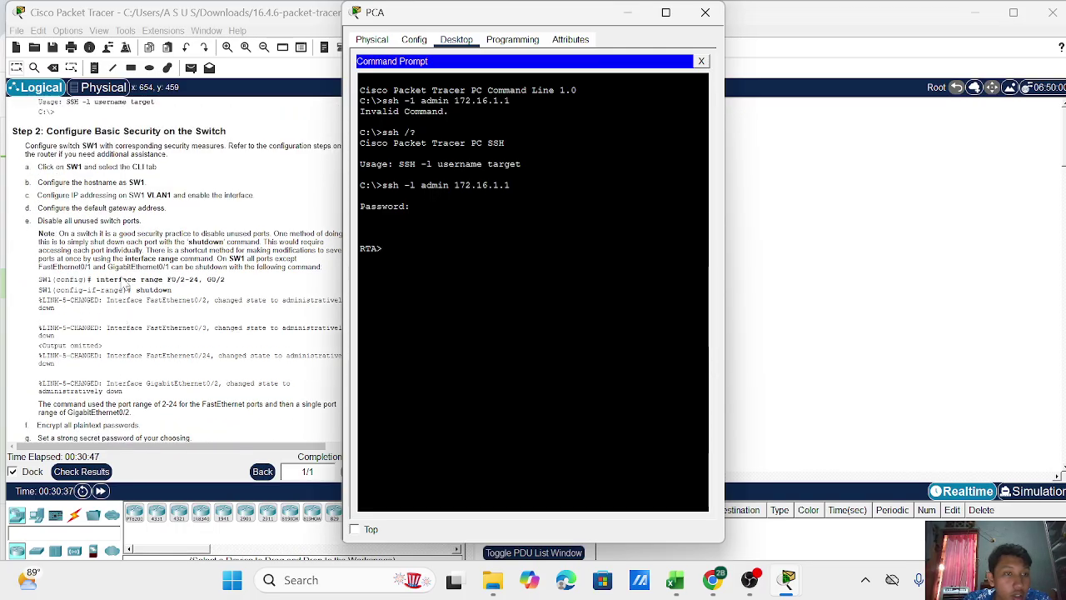
{"action": "scroll", "coordinate": [127, 286], "scroll_direction": "up", "scroll_amount": 1}
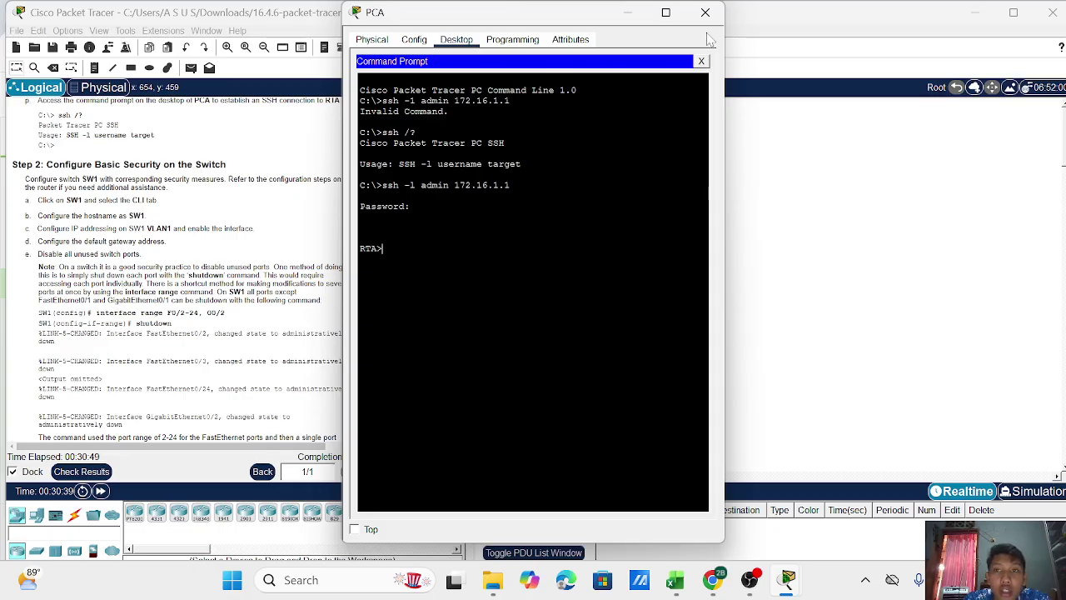
{"action": "left_click", "coordinate": [706, 14]}
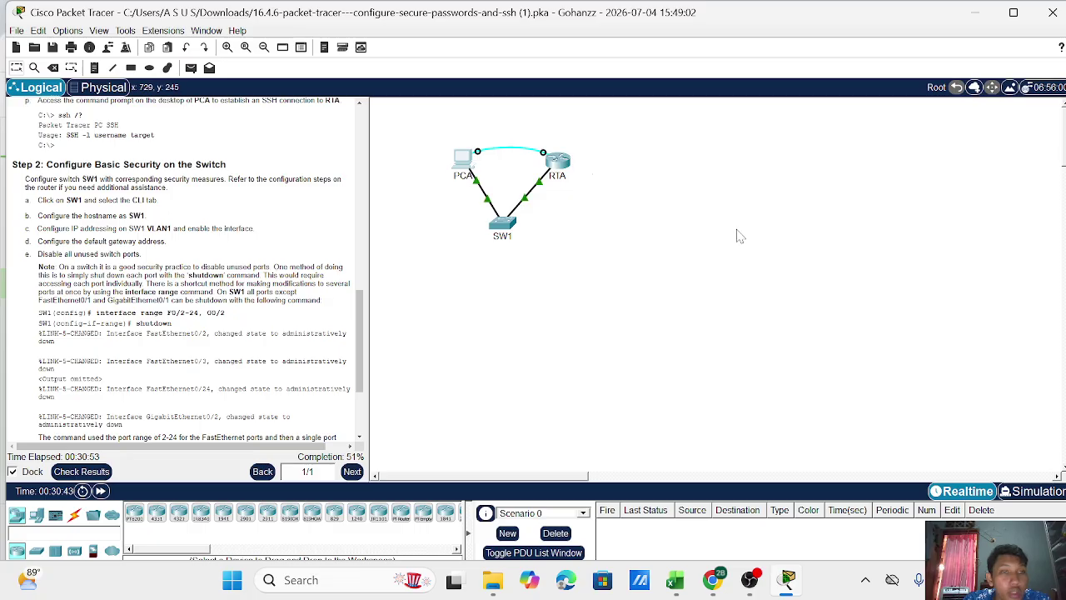
{"action": "left_click", "coordinate": [508, 225]}
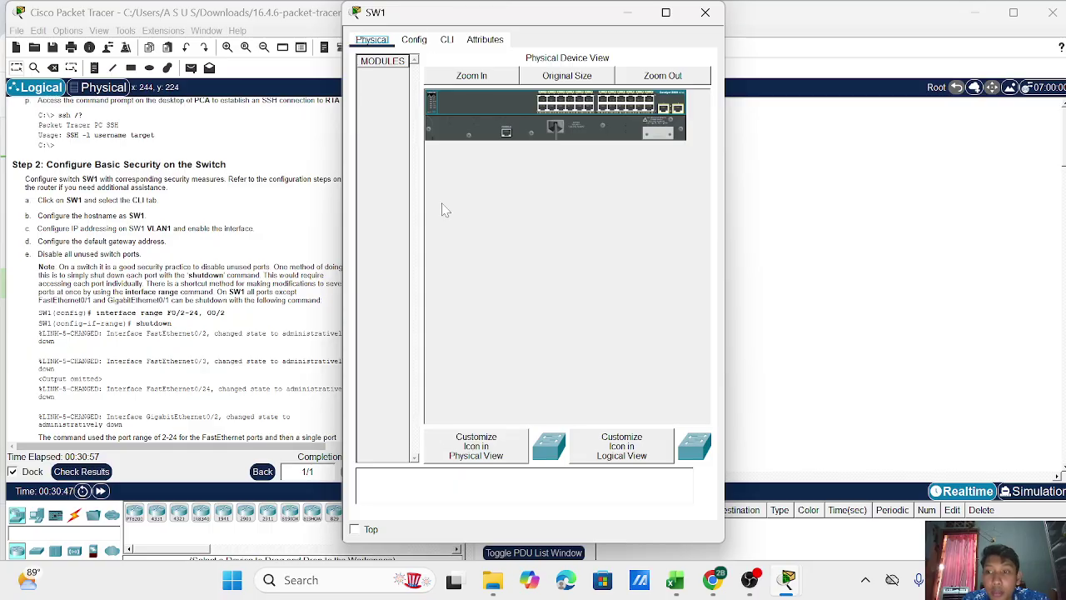
In the switch CLI, enter enable and configure terminal, then set hostname SW1.
{"action": "left_click", "coordinate": [447, 41]}
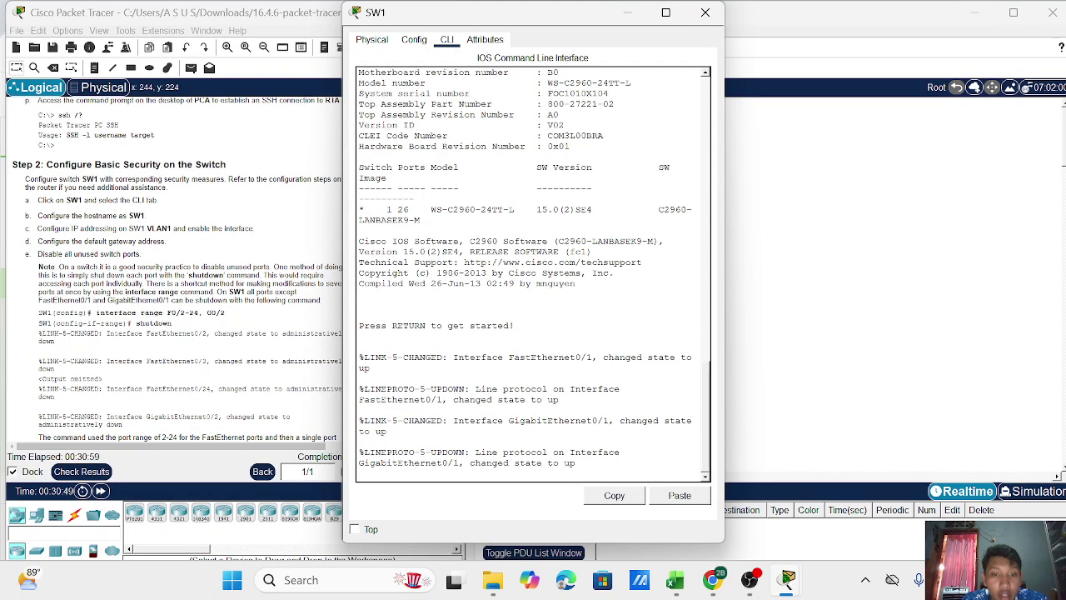
{"action": "key", "text": "Return"}
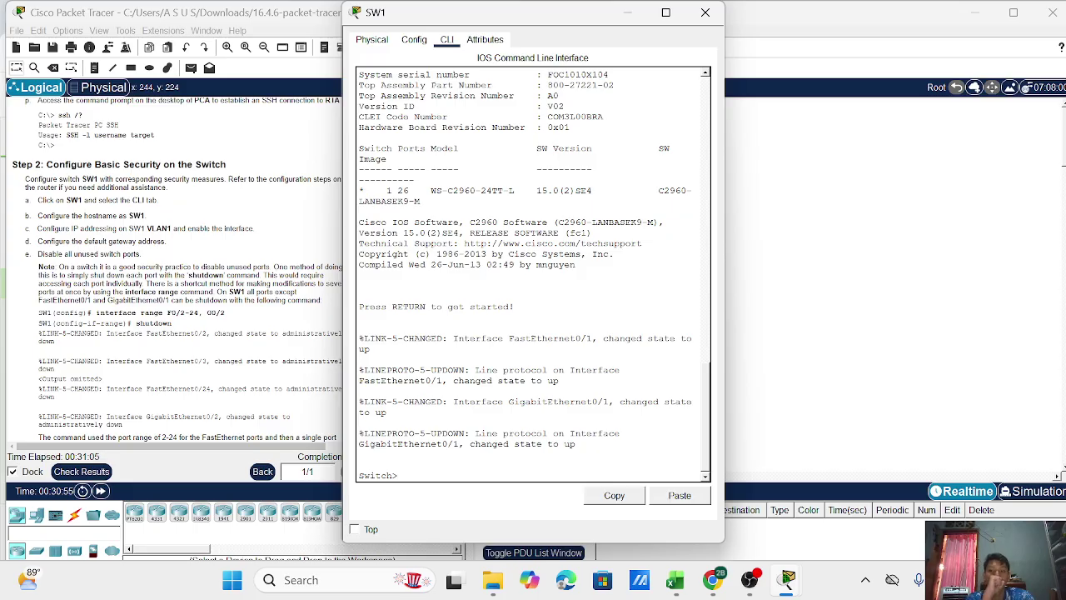
{"action": "type", "text": "enable"}
{"action": "key", "text": "Return"}
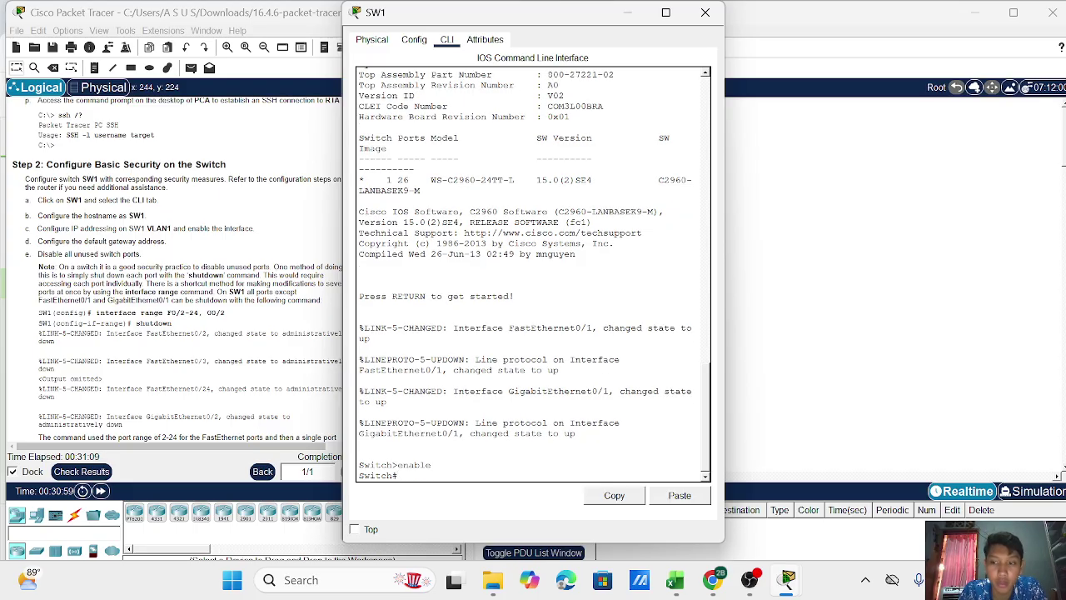
{"action": "type", "text": "configure terminal"}
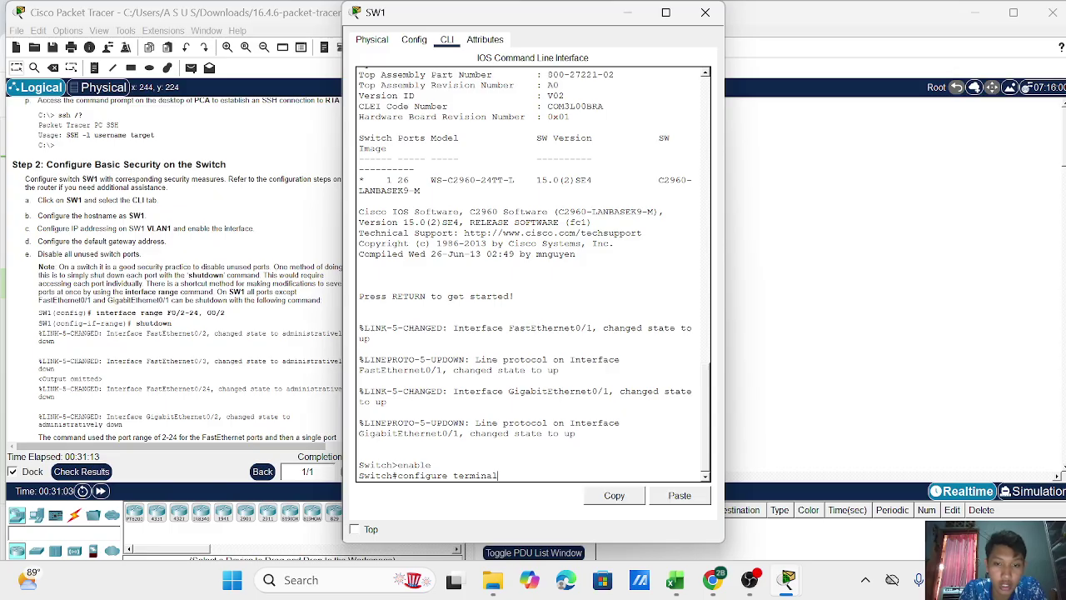
{"action": "key", "text": "Return"}
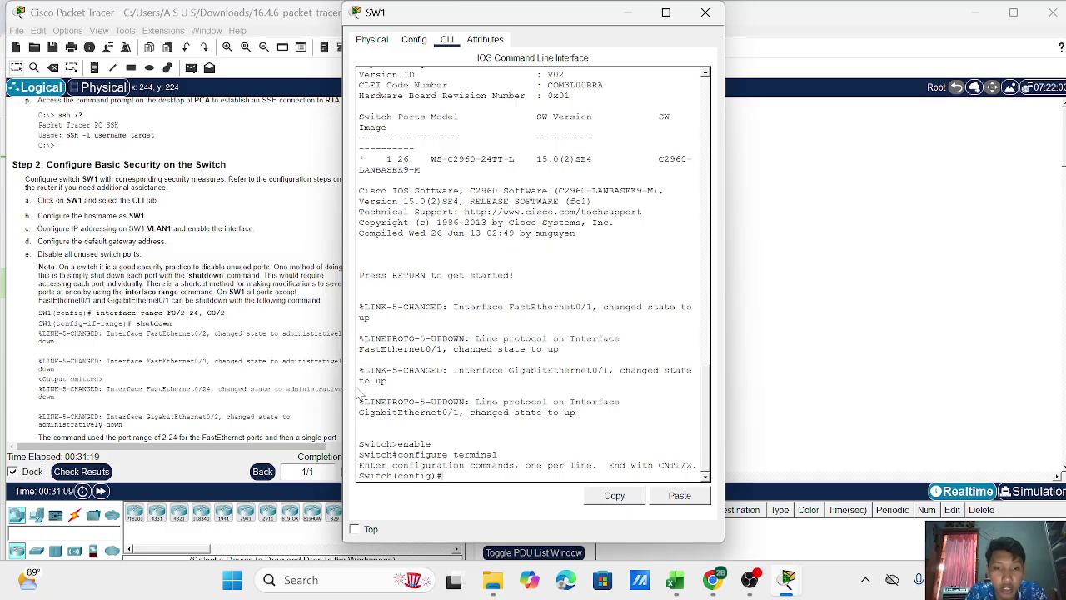
{"action": "type", "text": "hostname "}
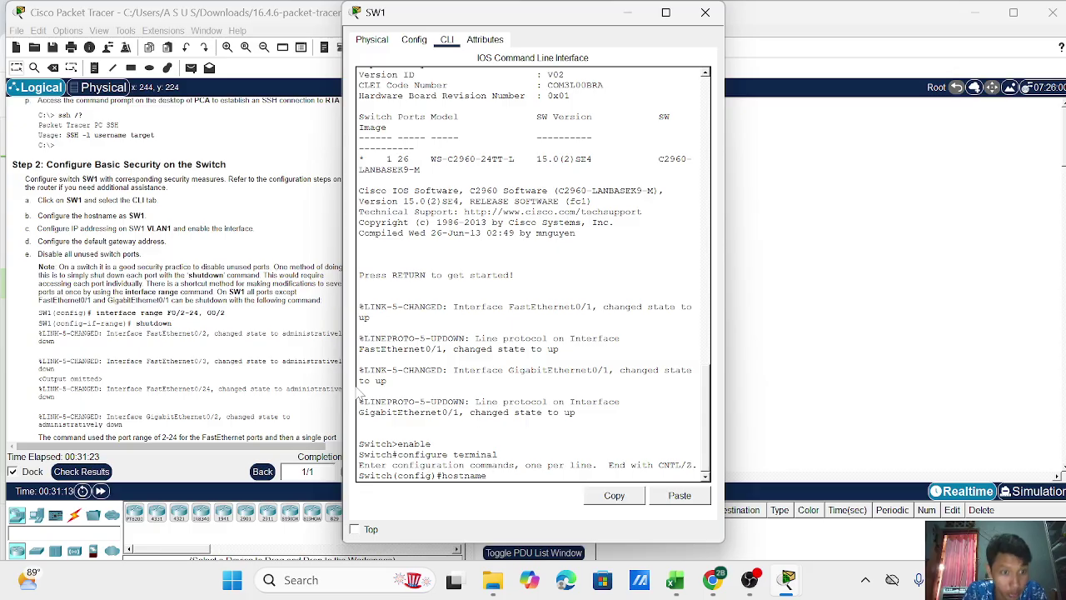
{"action": "type", "text": "SW1"}
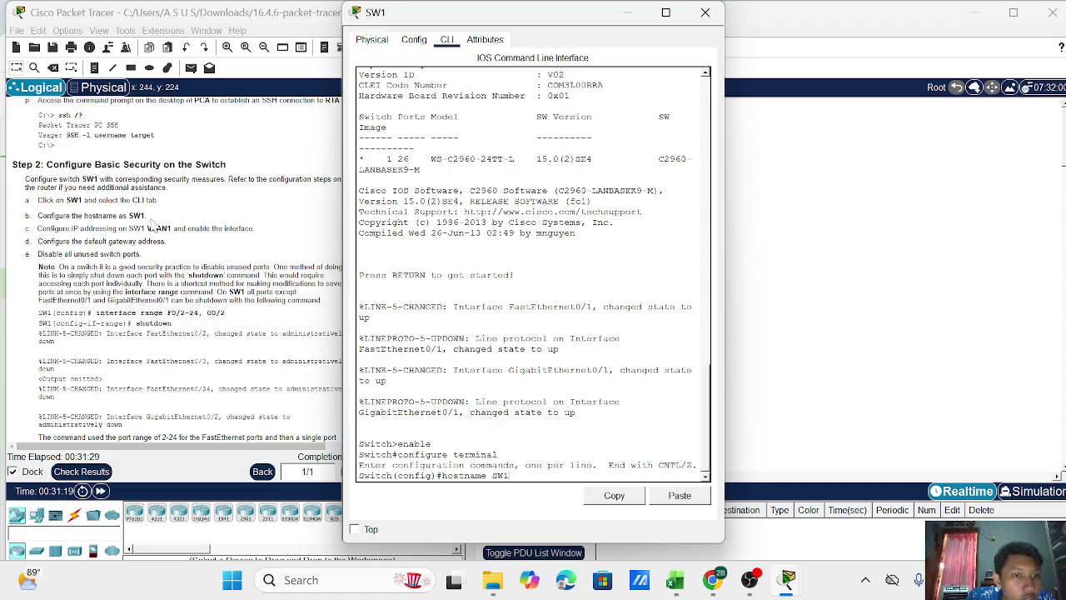
{"action": "key", "text": "Return"}
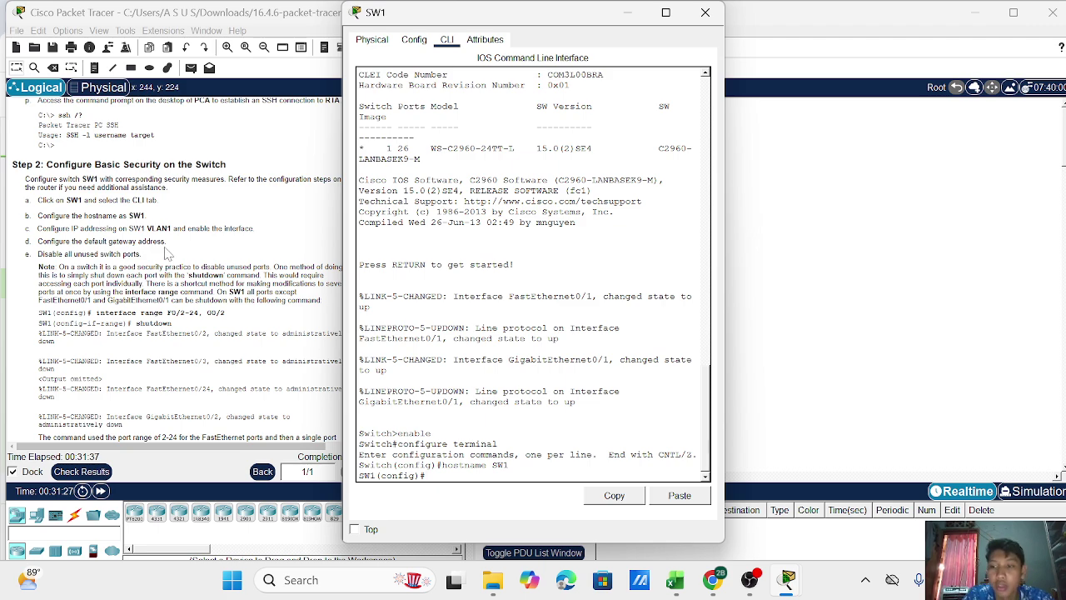
Enter interface configuration for interface vlan 1.
{"action": "key", "text": "Return"}
{"action": "type", "text": "INTERFACE"}
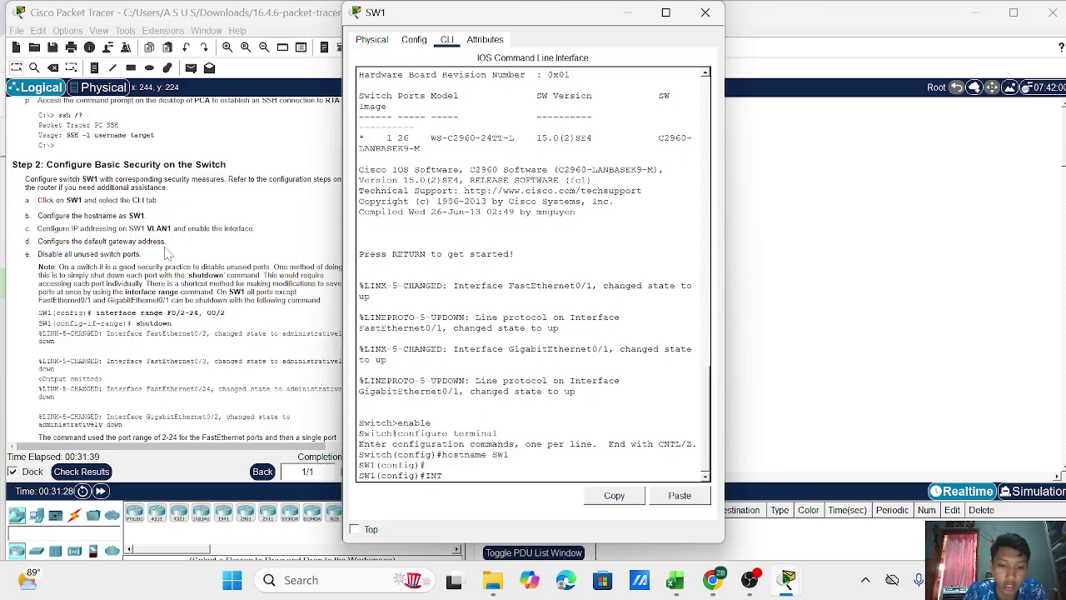
{"action": "key", "text": "BackSpace"}
{"action": "key", "text": "BackSpace"}
{"action": "key", "text": "BackSpace"}
{"action": "key", "text": "BackSpace"}
{"action": "key", "text": "BackSpace"}
{"action": "key", "text": "BackSpace"}
{"action": "key", "text": "BackSpace"}
{"action": "key", "text": "BackSpace"}
{"action": "key", "text": "BackSpace"}
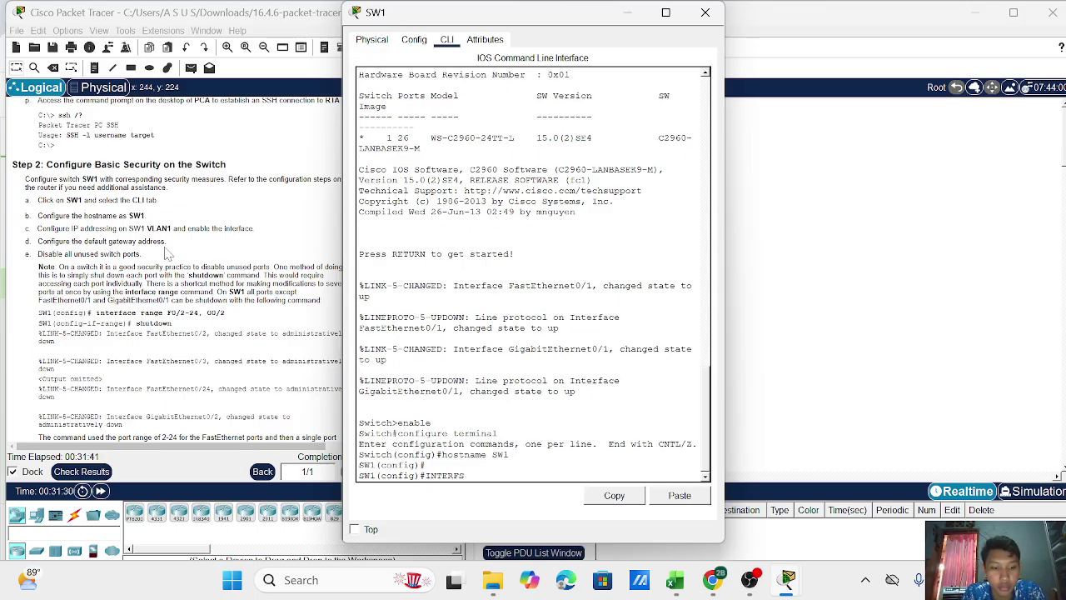
{"action": "type", "text": "inter"}
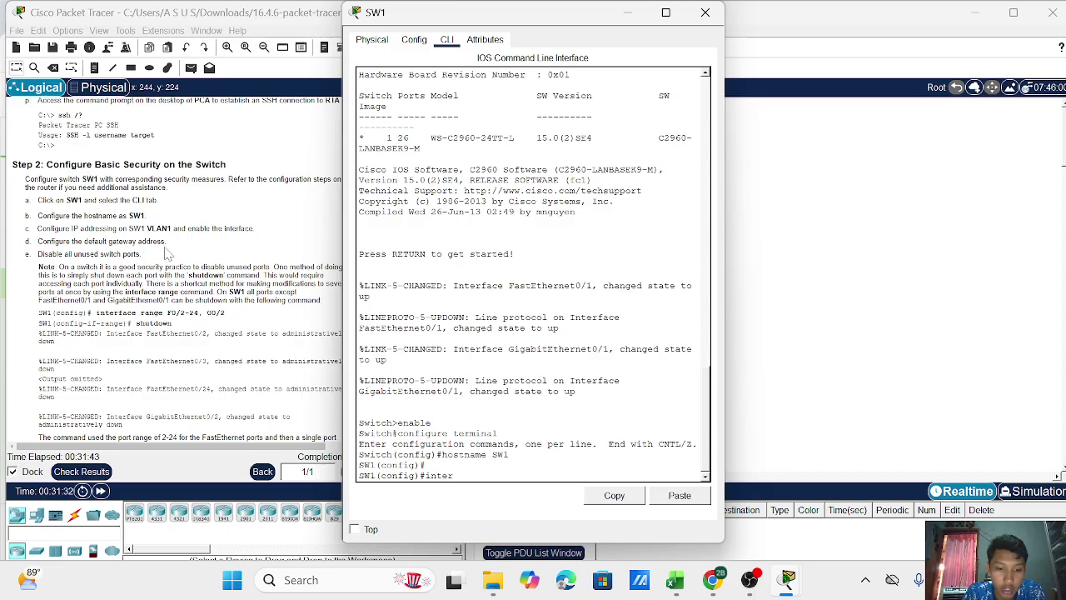
{"action": "type", "text": "face vlan 1"}
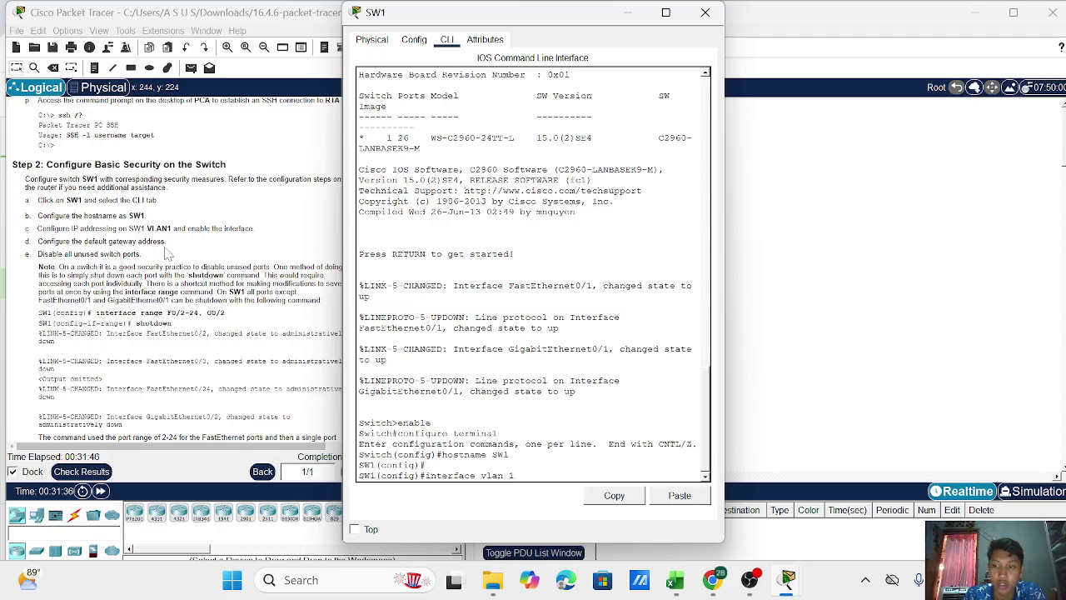
{"action": "key", "text": "Return"}
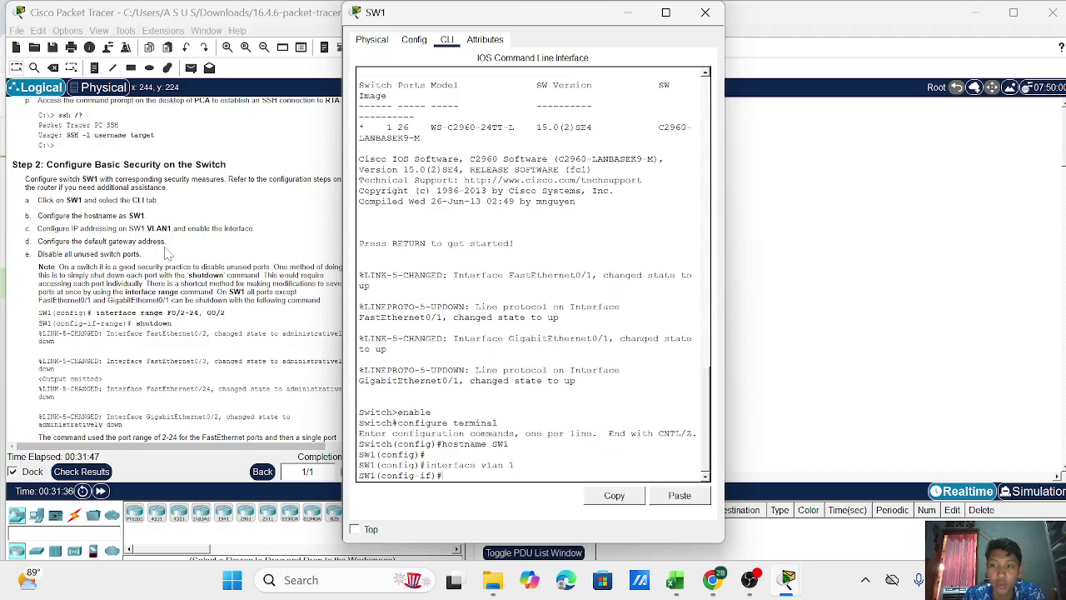
Assign 172.16.1.2 255.255.255.0 to VLAN 1, enable it with no shutdown, and exit.
{"action": "type", "text": "ip address"}
{"action": "scroll", "coordinate": [166, 253], "scroll_direction": "up", "scroll_amount": 10}
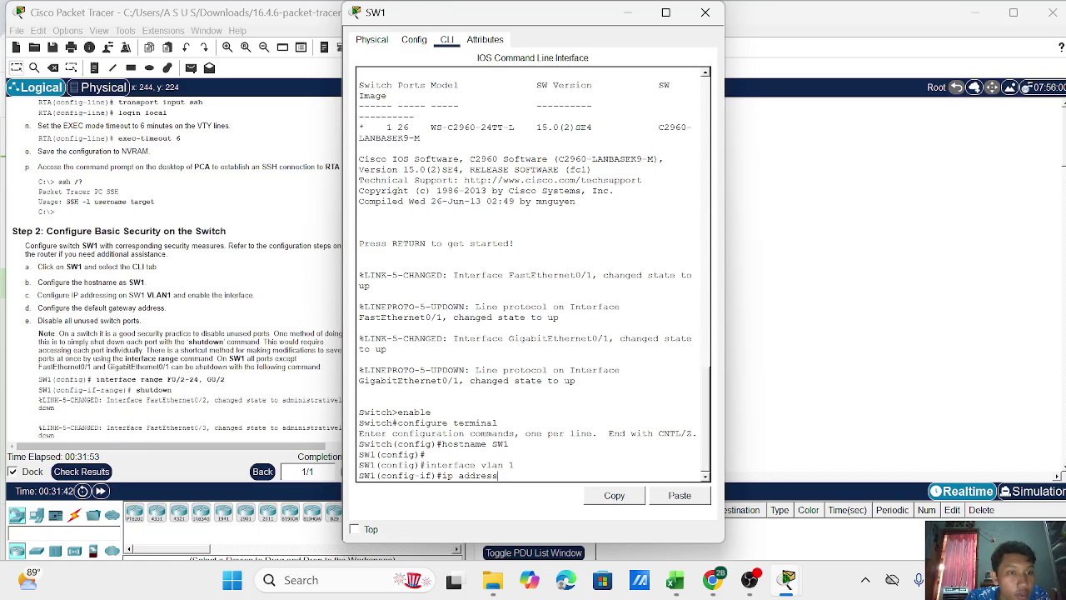
{"action": "scroll", "coordinate": [174, 263], "scroll_direction": "up", "scroll_amount": 1}
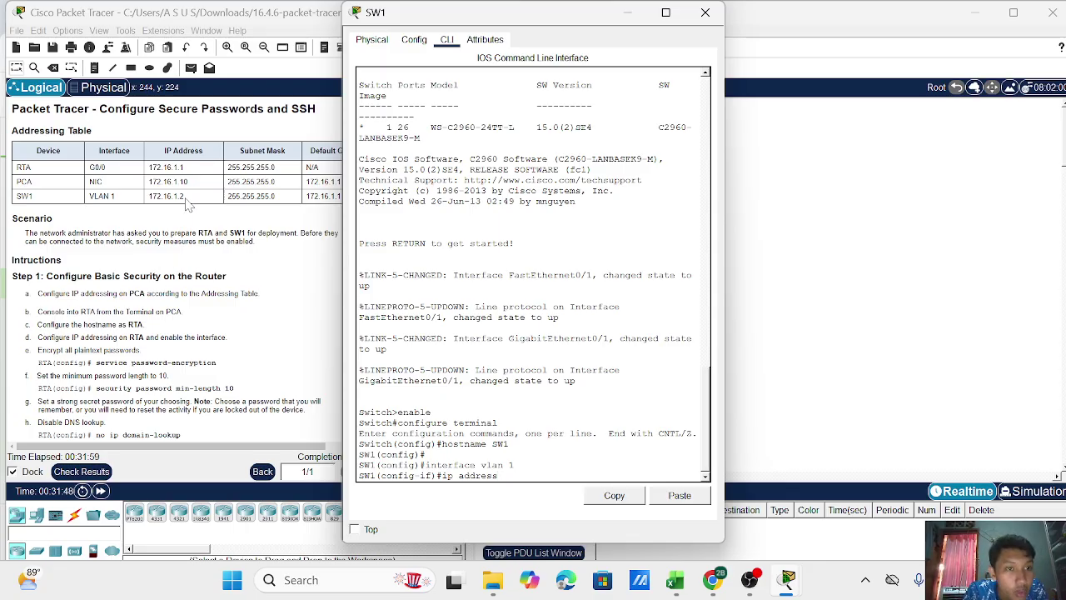
{"action": "type", "text": "172.16"}
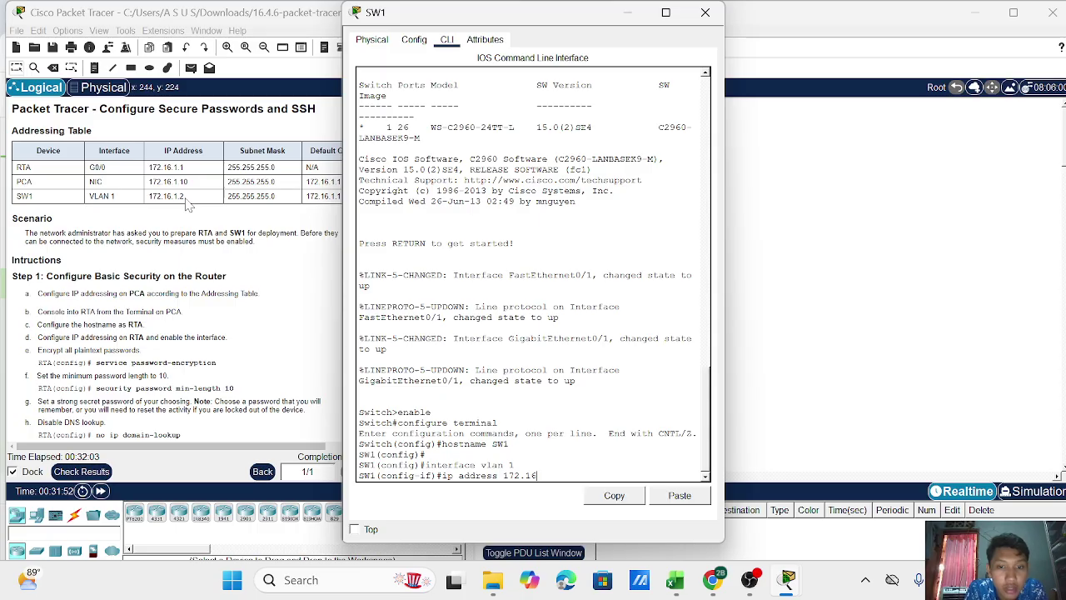
{"action": "type", "text": ".1.2"}
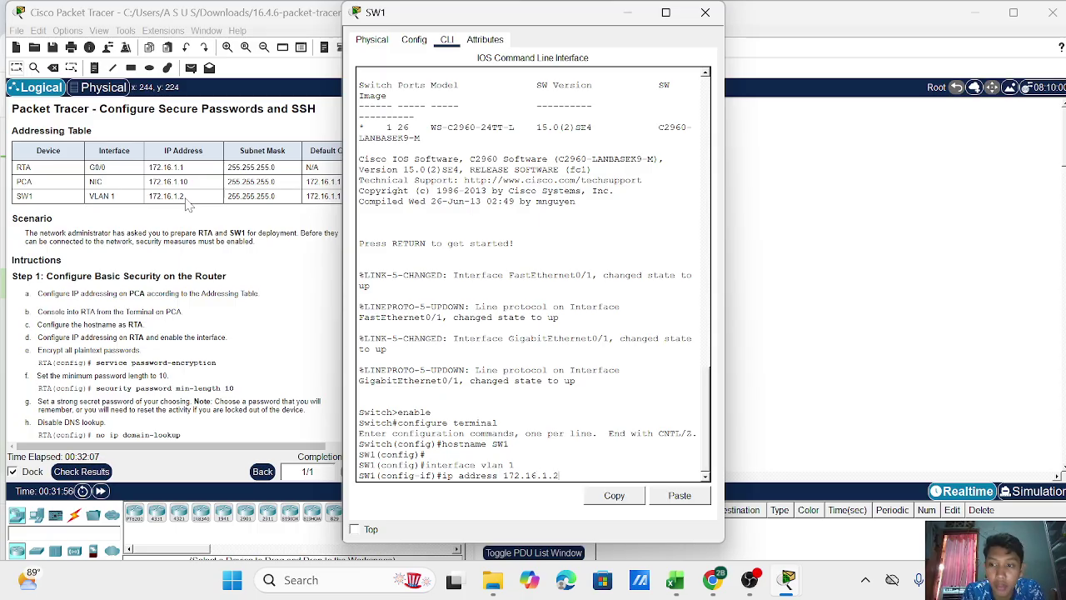
{"action": "type", "text": " 255.255.25"}
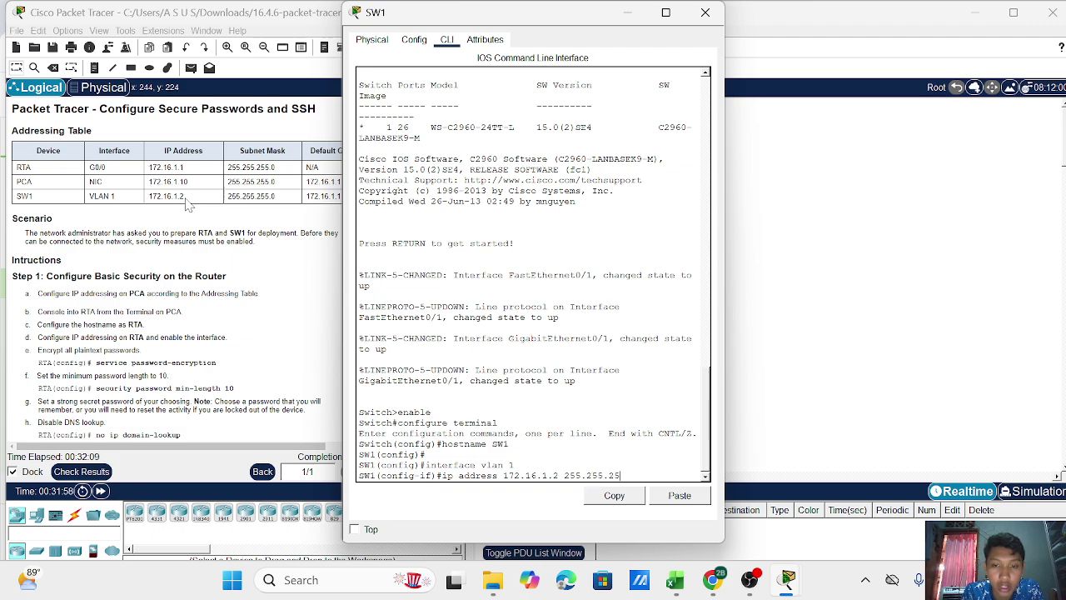
{"action": "type", "text": "5.0"}
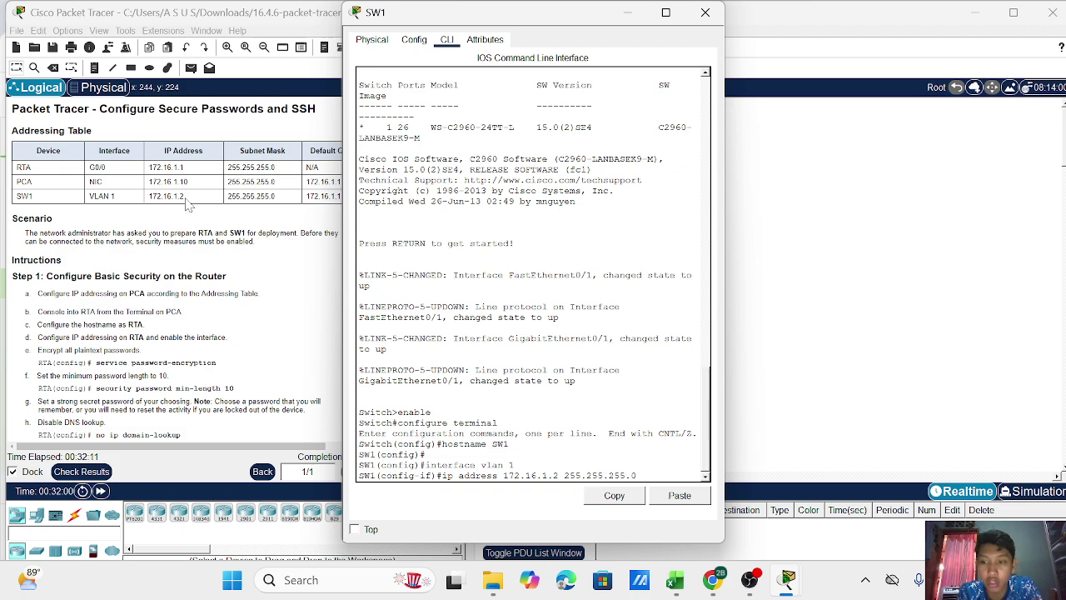
{"action": "key", "text": "Return"}
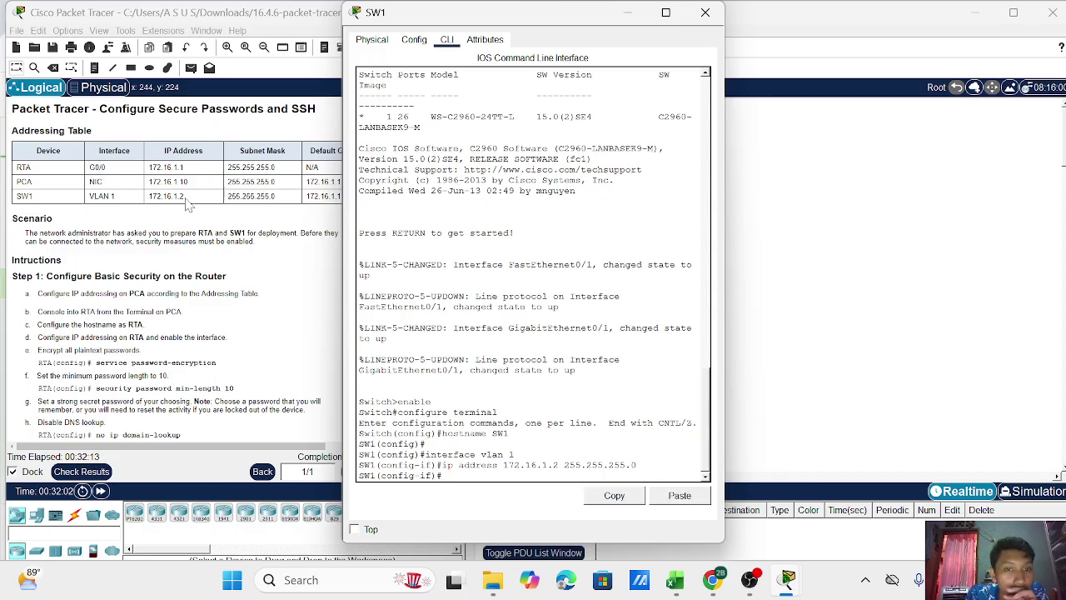
{"action": "type", "text": "no shutdown"}
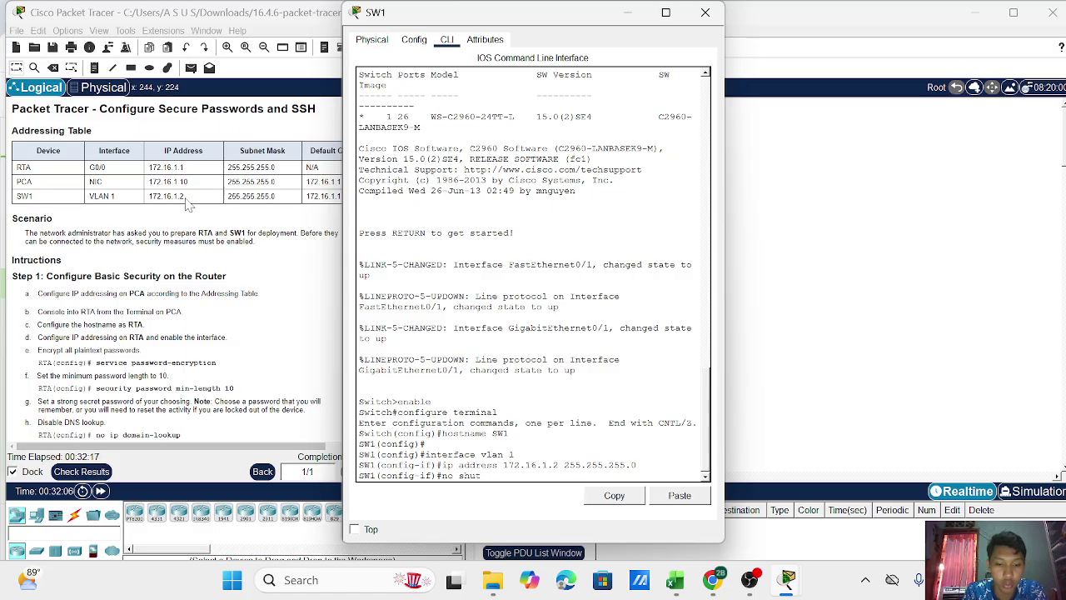
{"action": "key", "text": "Return"}
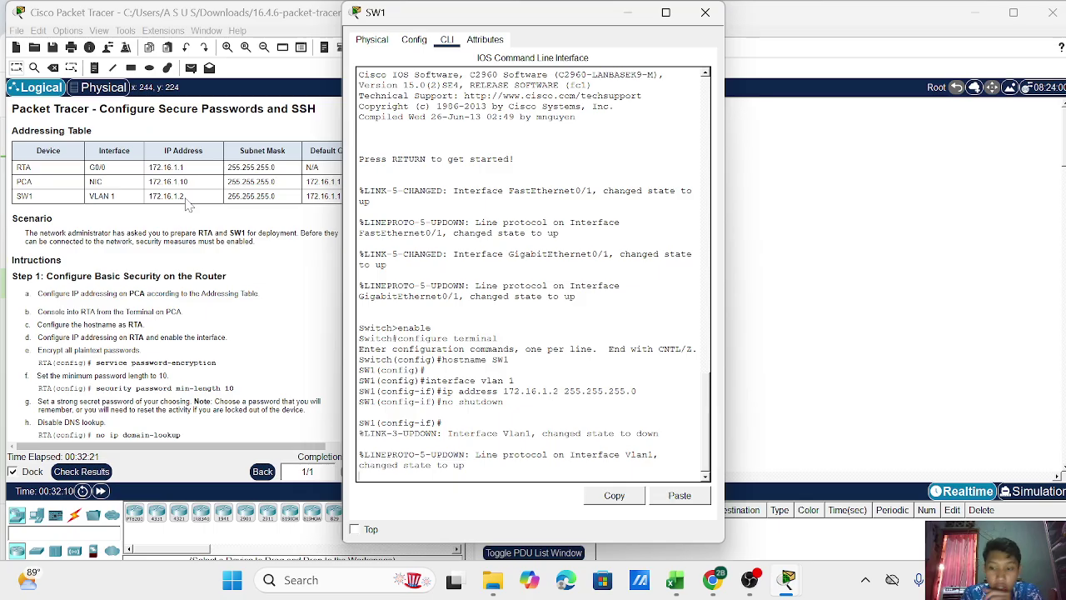
{"action": "key", "text": "Return"}
{"action": "type", "text": "exit"}
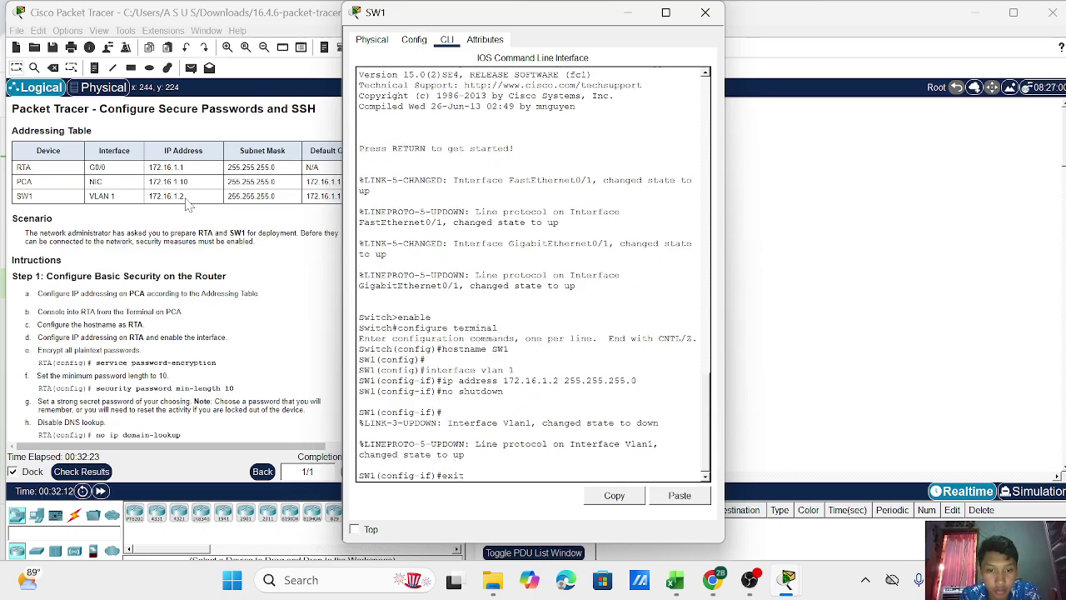
{"action": "key", "text": "Return"}
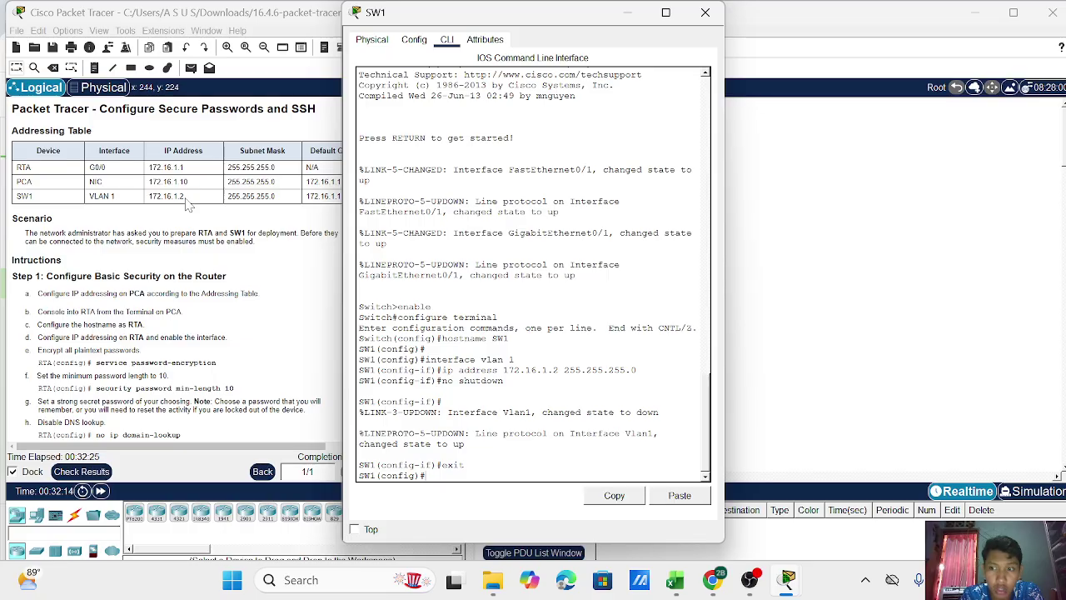
Enter ip default-gateway 172.16.1.1 on SW1, correcting the mistyped 172.18.
{"action": "scroll", "coordinate": [71, 272], "scroll_direction": "down", "scroll_amount": 15}
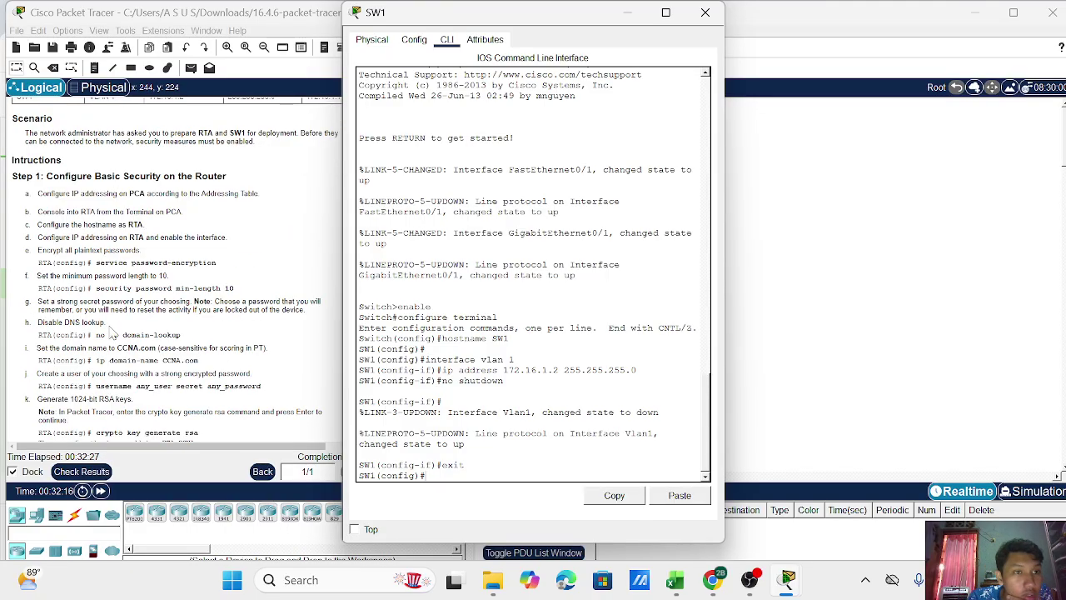
{"action": "scroll", "coordinate": [117, 342], "scroll_direction": "up", "scroll_amount": 2}
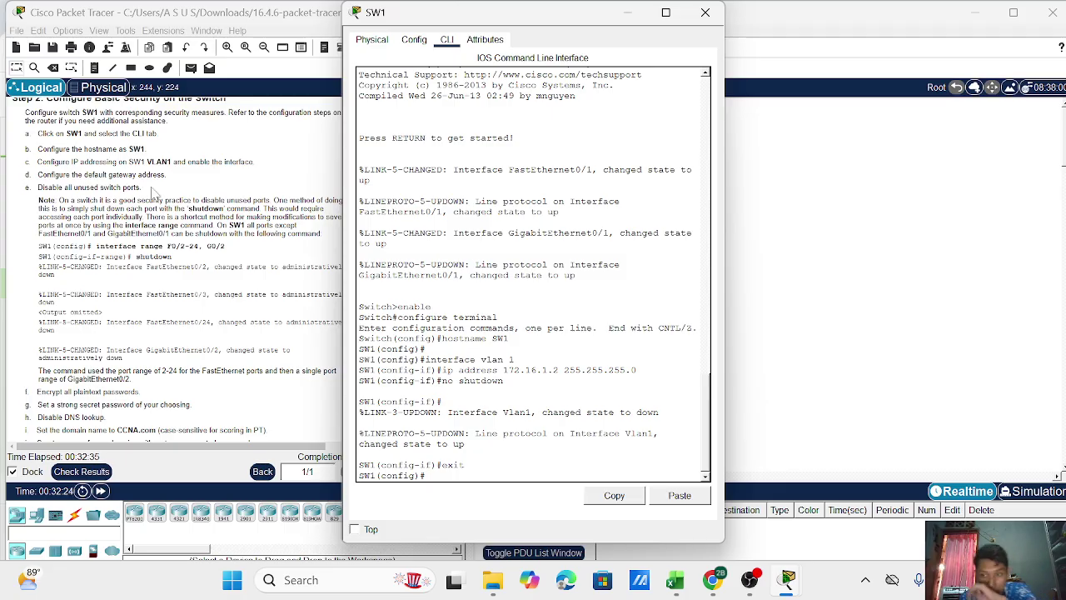
{"action": "type", "text": "ip default"}
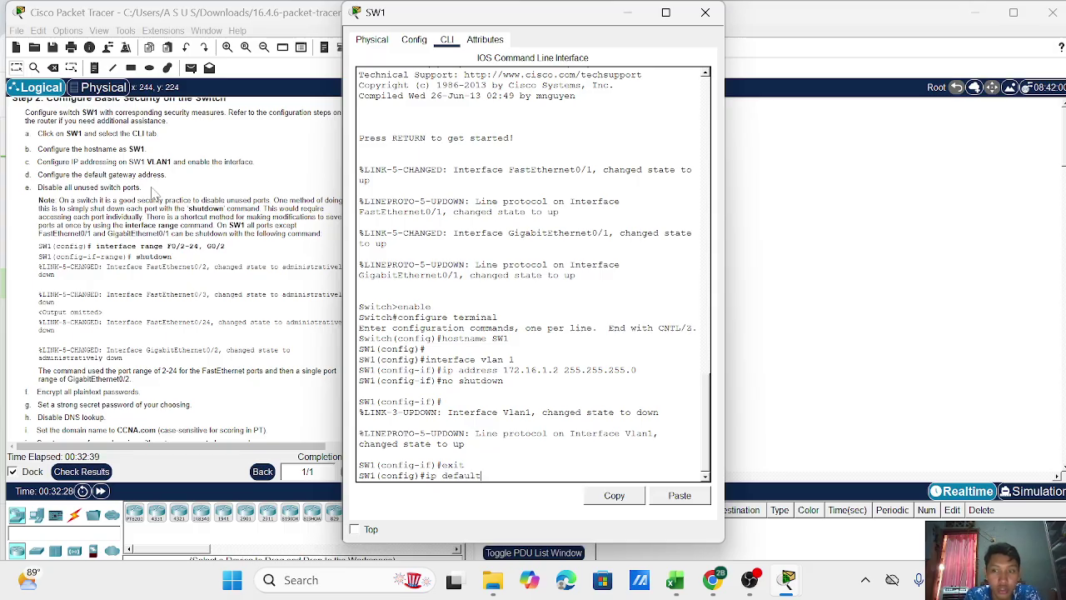
{"action": "type", "text": "-gatew"}
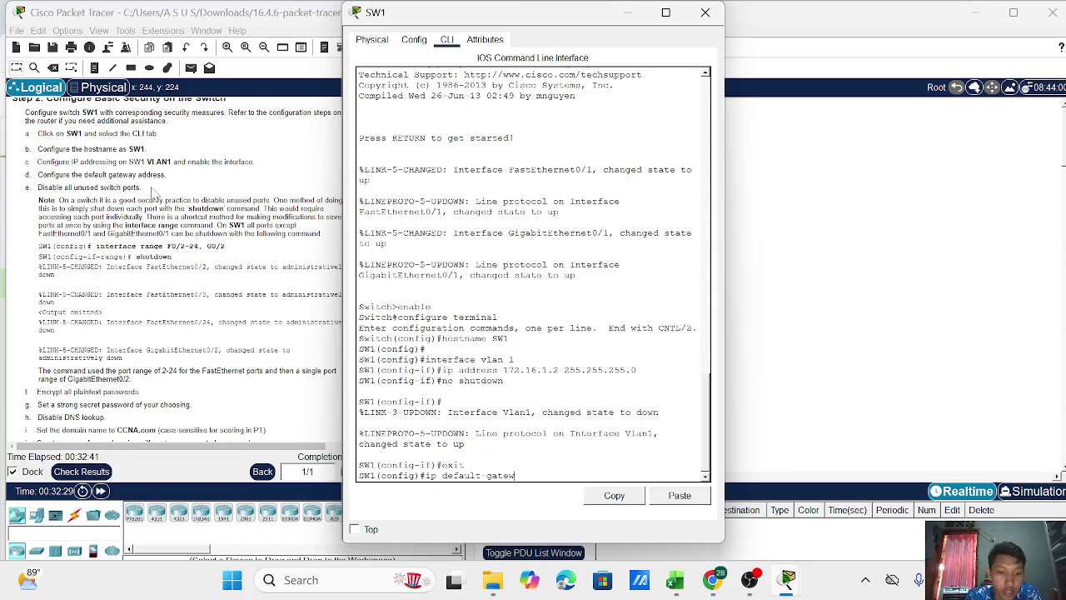
{"action": "type", "text": "ay 172.18"}
{"action": "key", "text": "BackSpace"}
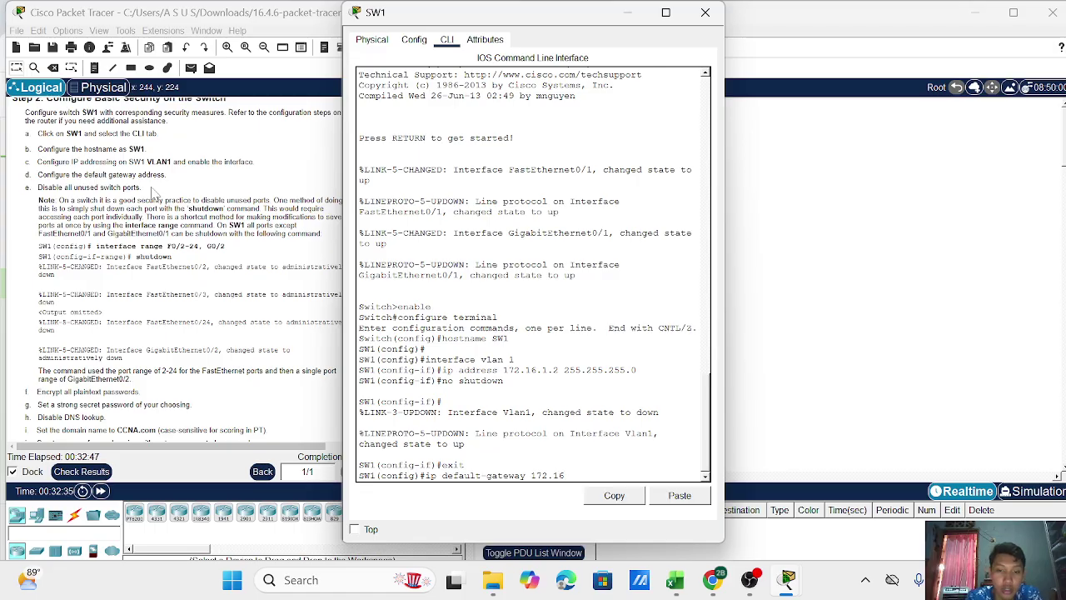
{"action": "type", "text": "6.1.1"}
{"action": "scroll", "coordinate": [157, 193], "scroll_direction": "up", "scroll_amount": 10}
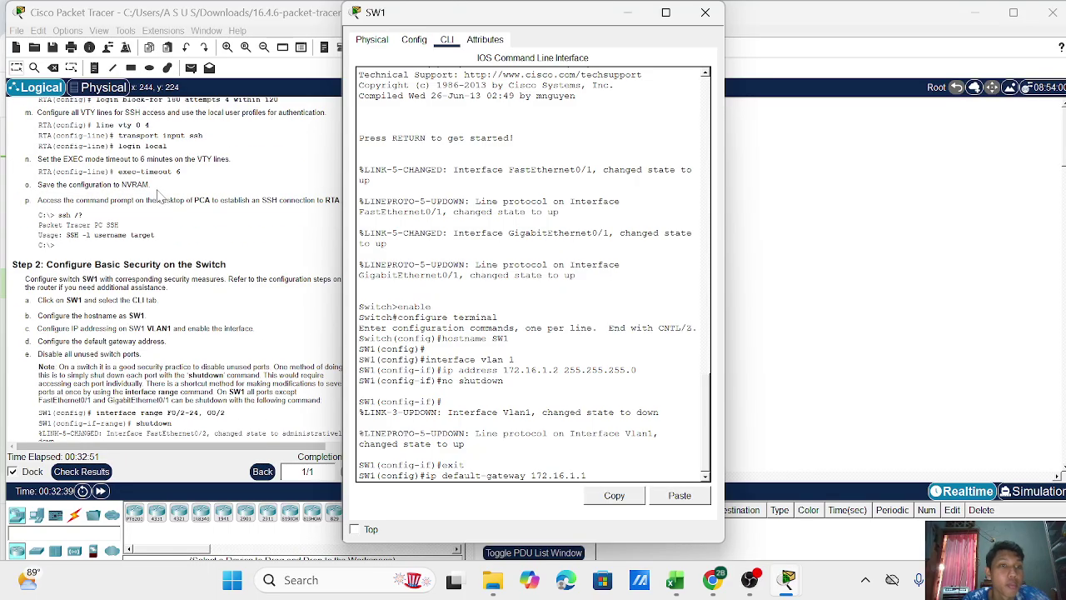
{"action": "scroll", "coordinate": [209, 266], "scroll_direction": "up", "scroll_amount": 3}
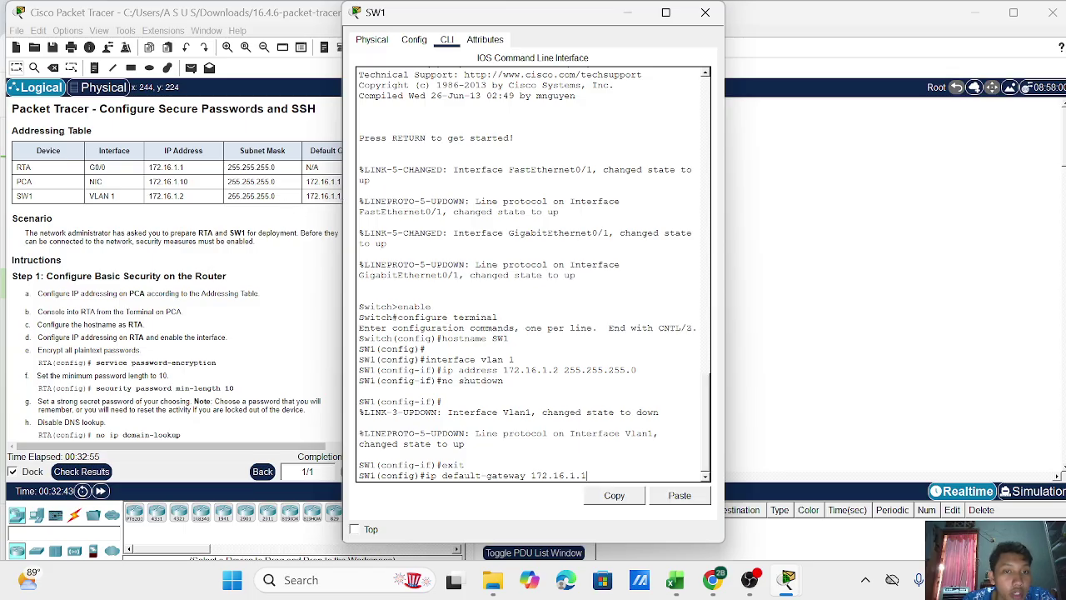
{"action": "scroll", "coordinate": [199, 297], "scroll_direction": "down", "scroll_amount": 10}
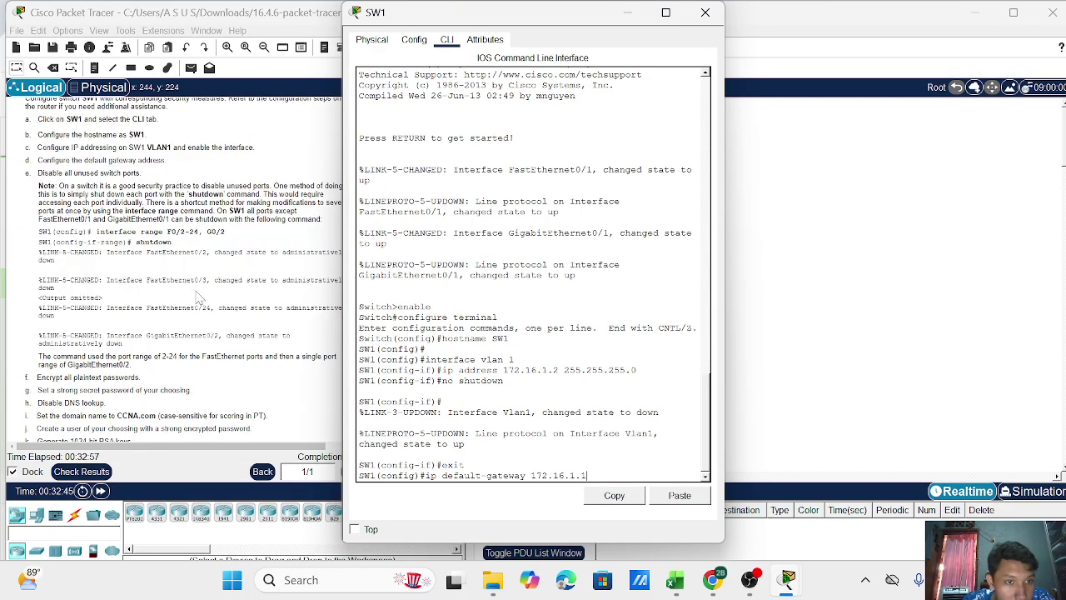
{"action": "scroll", "coordinate": [198, 297], "scroll_direction": "up", "scroll_amount": 2}
{"action": "scroll", "coordinate": [199, 298], "scroll_direction": "down", "scroll_amount": 1}
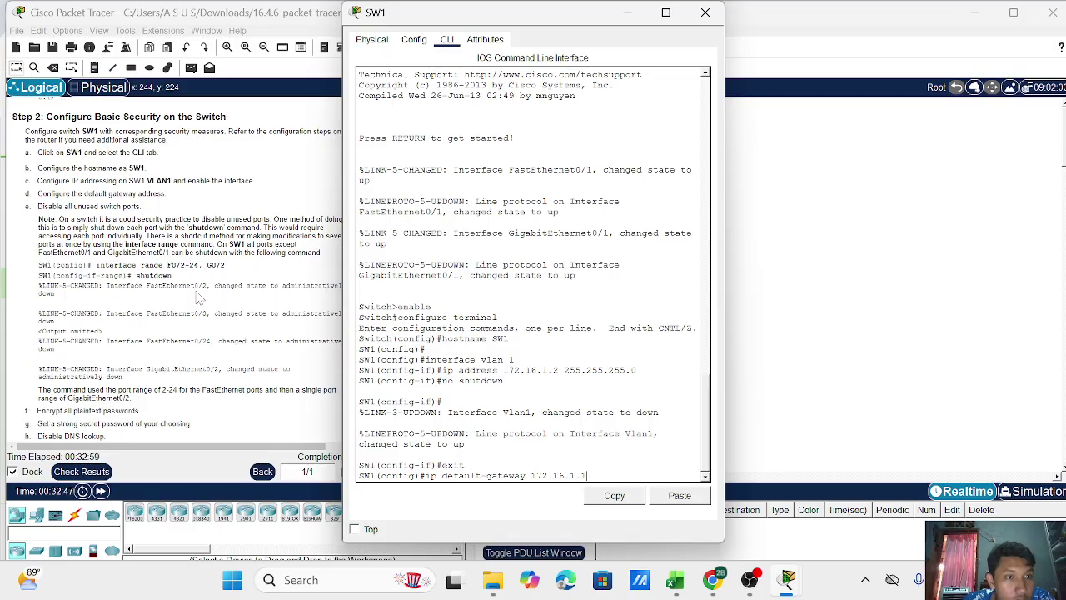
{"action": "scroll", "coordinate": [198, 298], "scroll_direction": "down", "scroll_amount": 1}
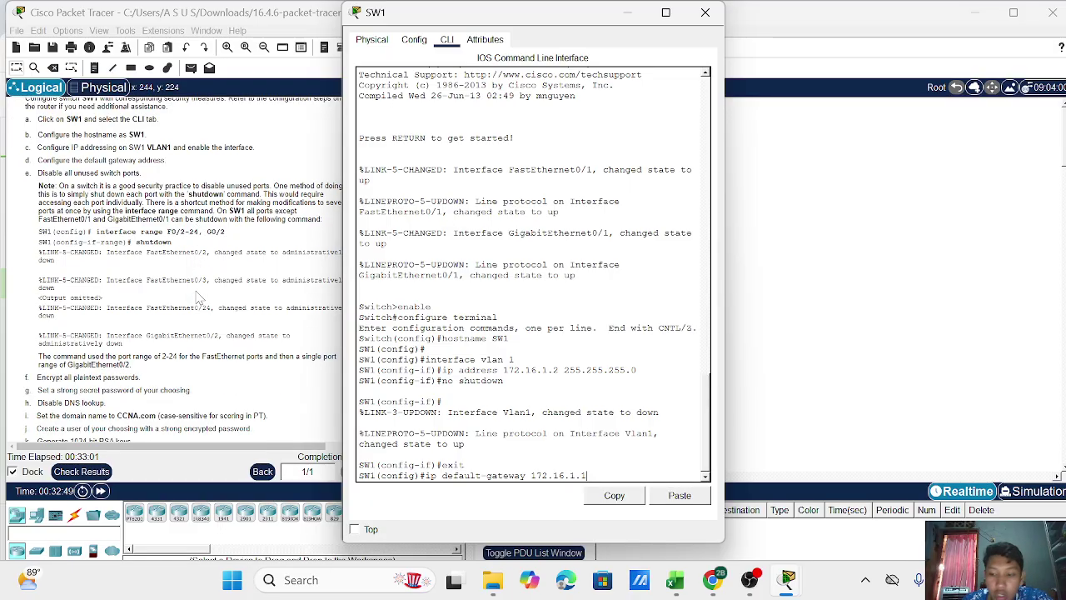
{"action": "key", "text": "Return"}
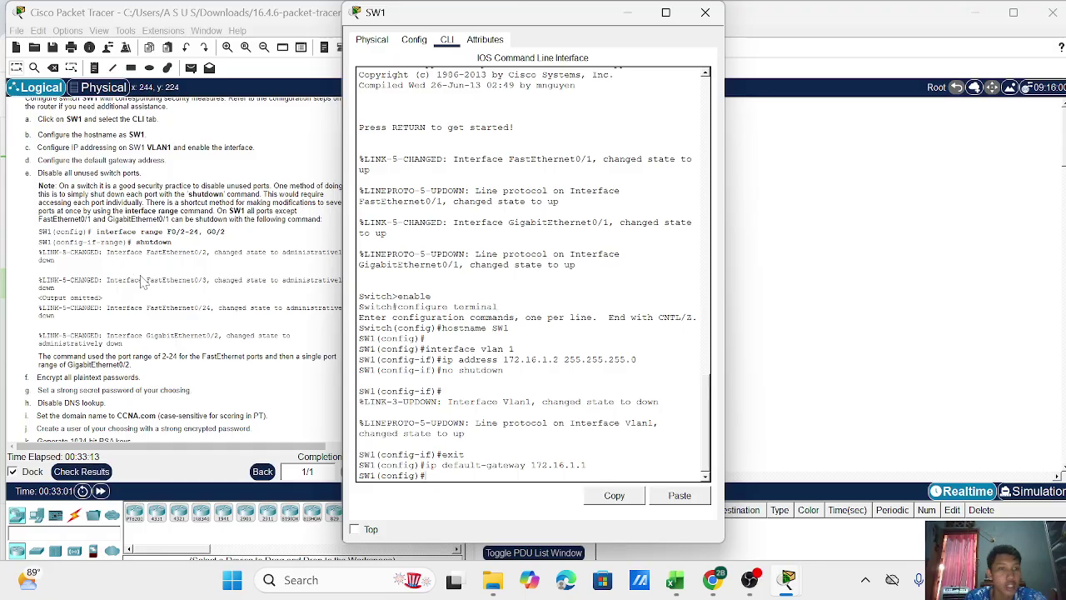
Select interface range f0/2-24, g0/2, shut those ports down, and exit.
{"action": "type", "text": "interfa"}
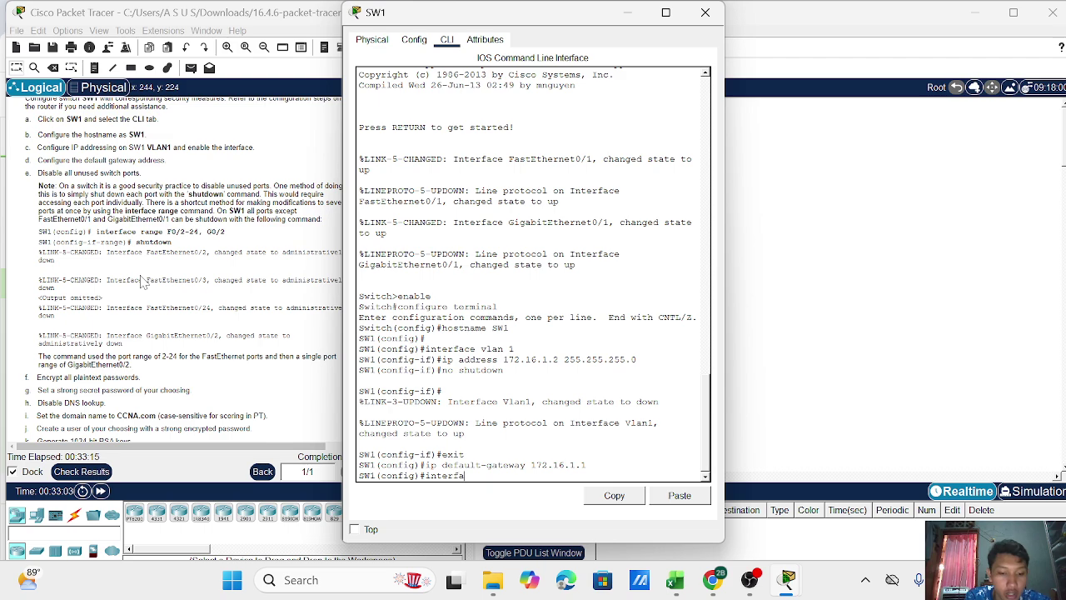
{"action": "type", "text": "ce range"}
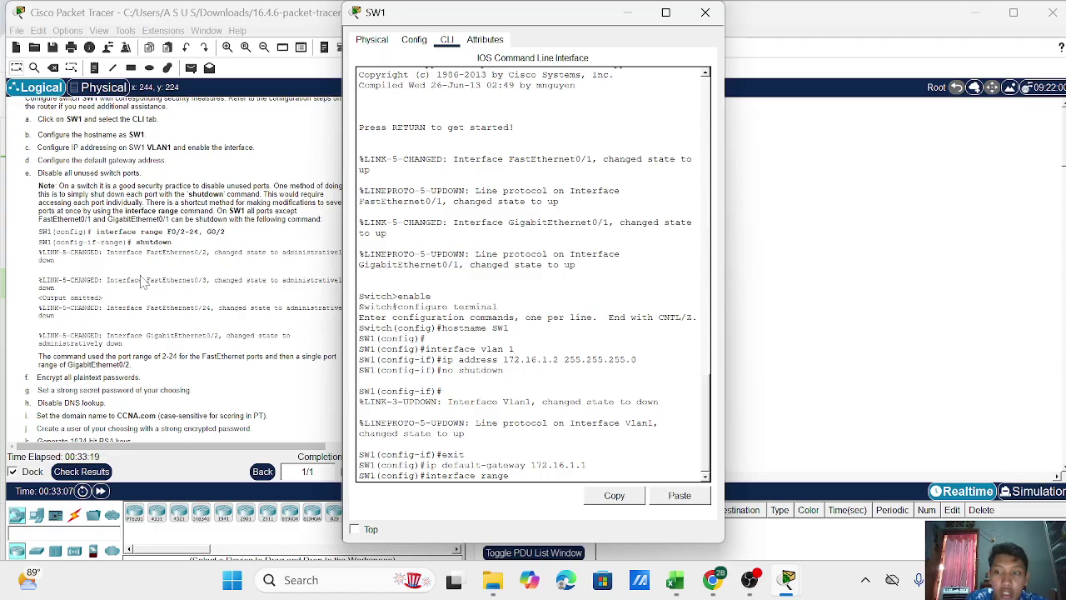
{"action": "type", "text": " f0"}
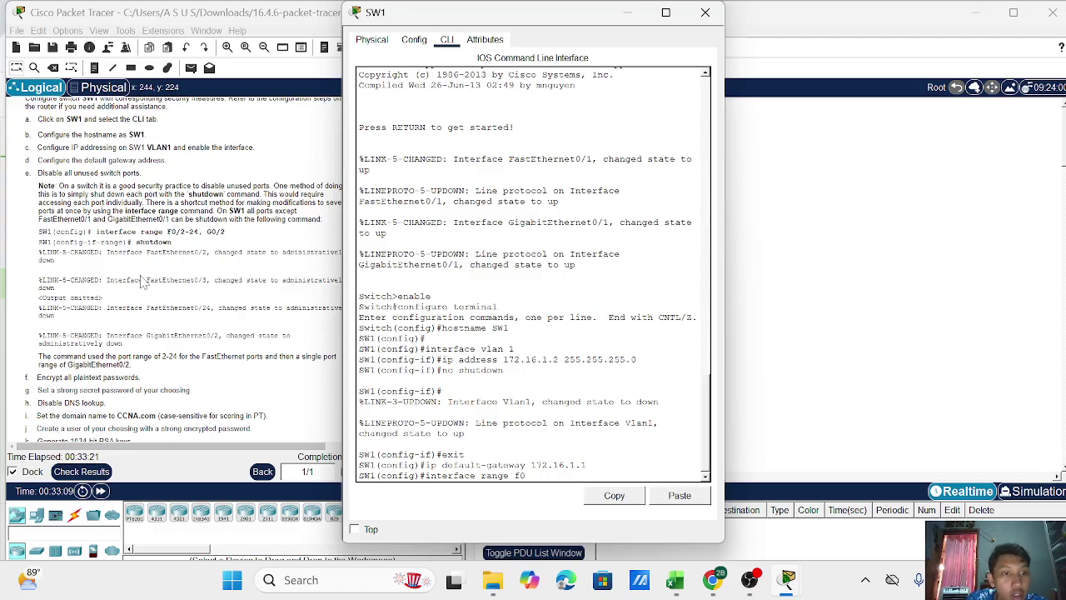
{"action": "type", "text": "/2"}
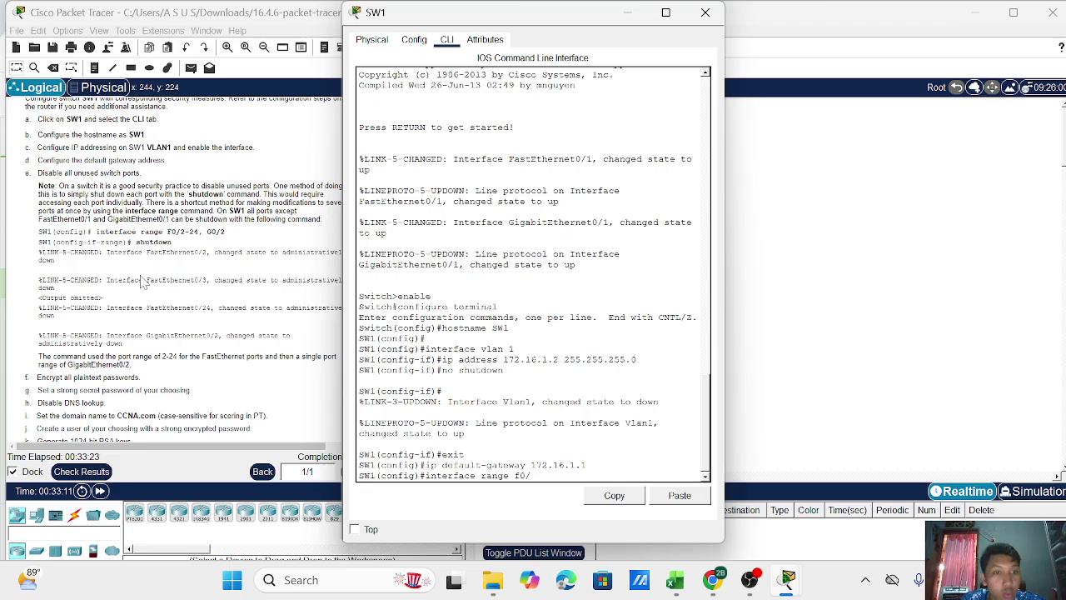
{"action": "type", "text": "-24,"}
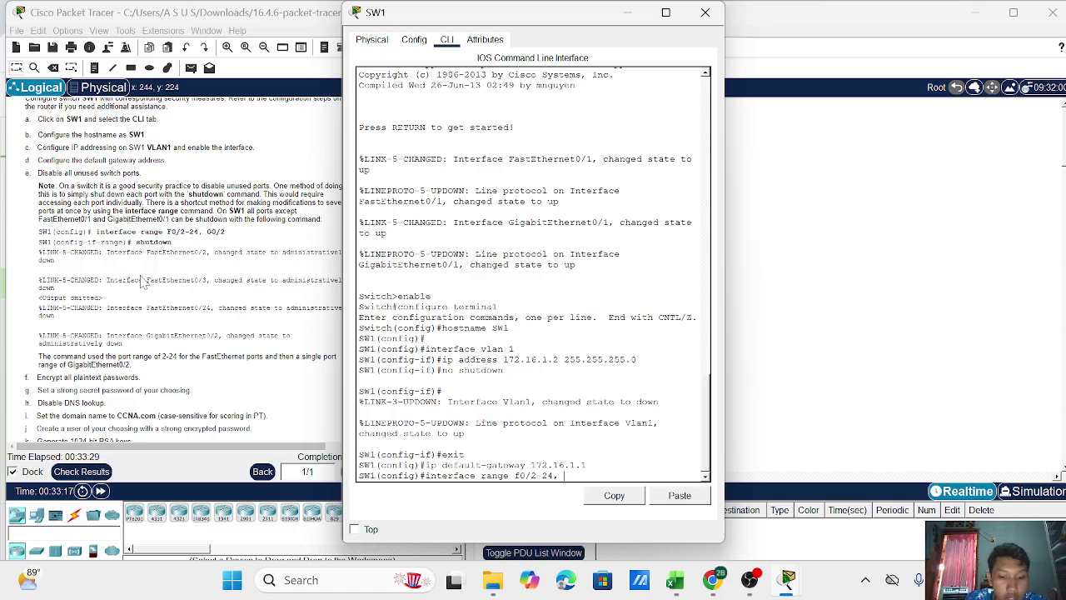
{"action": "type", "text": " g0/2"}
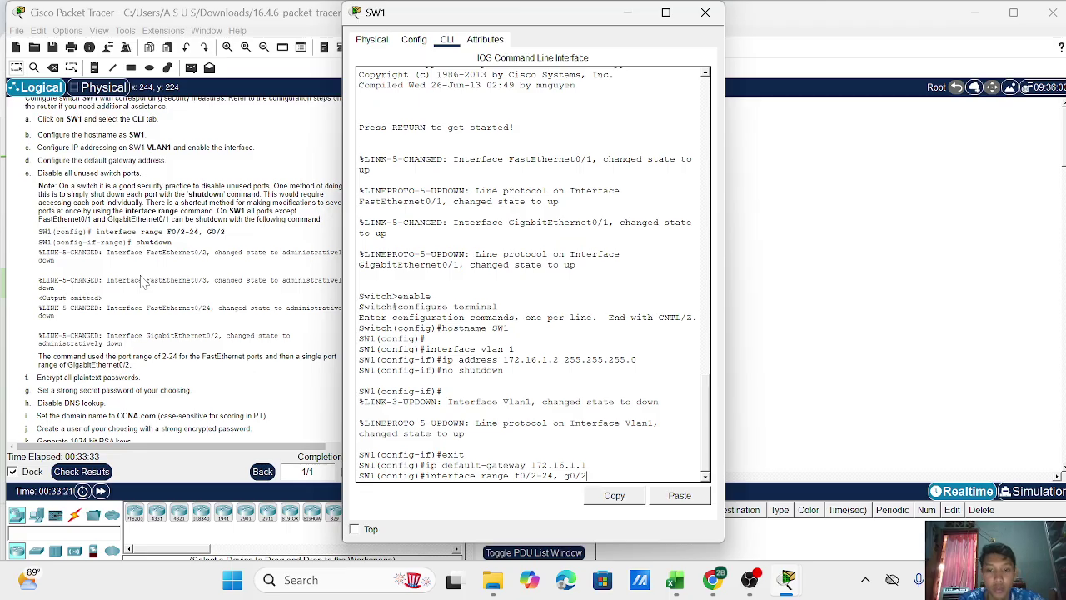
{"action": "key", "text": "Return"}
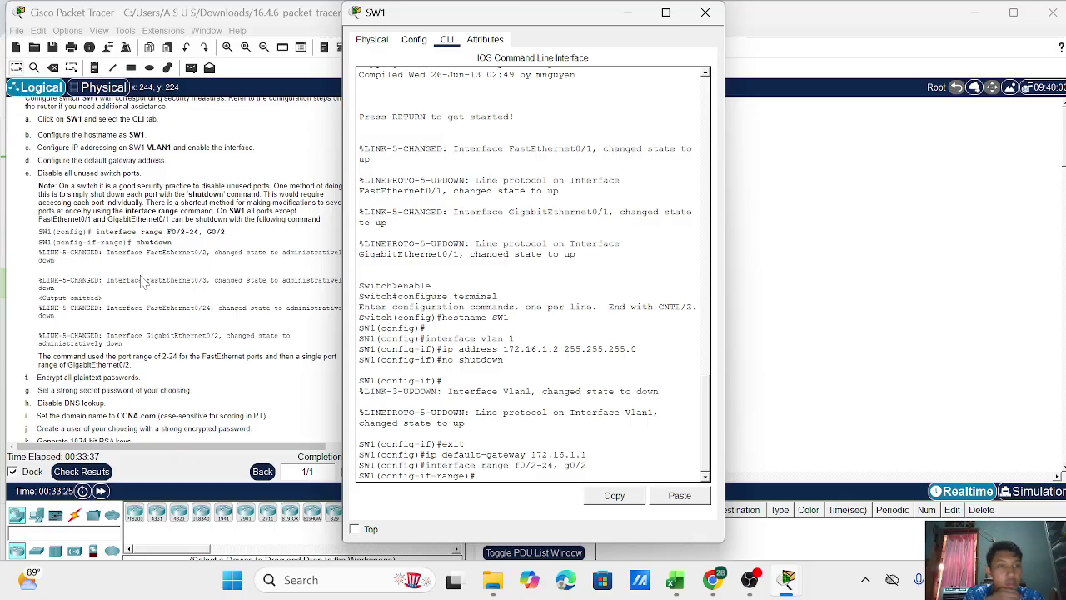
{"action": "type", "text": "shutdown"}
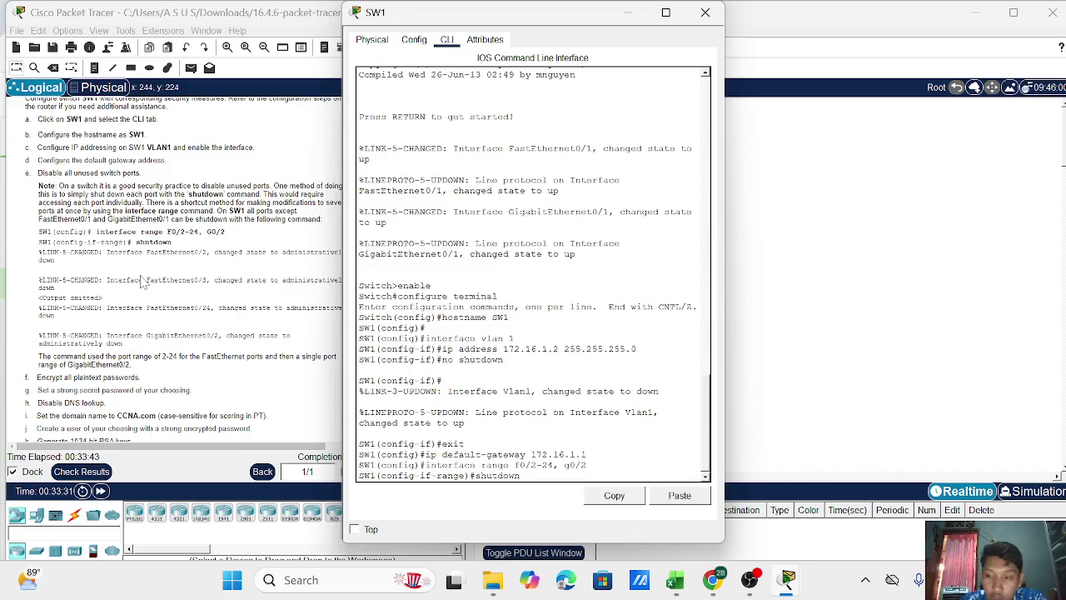
{"action": "key", "text": "Return"}
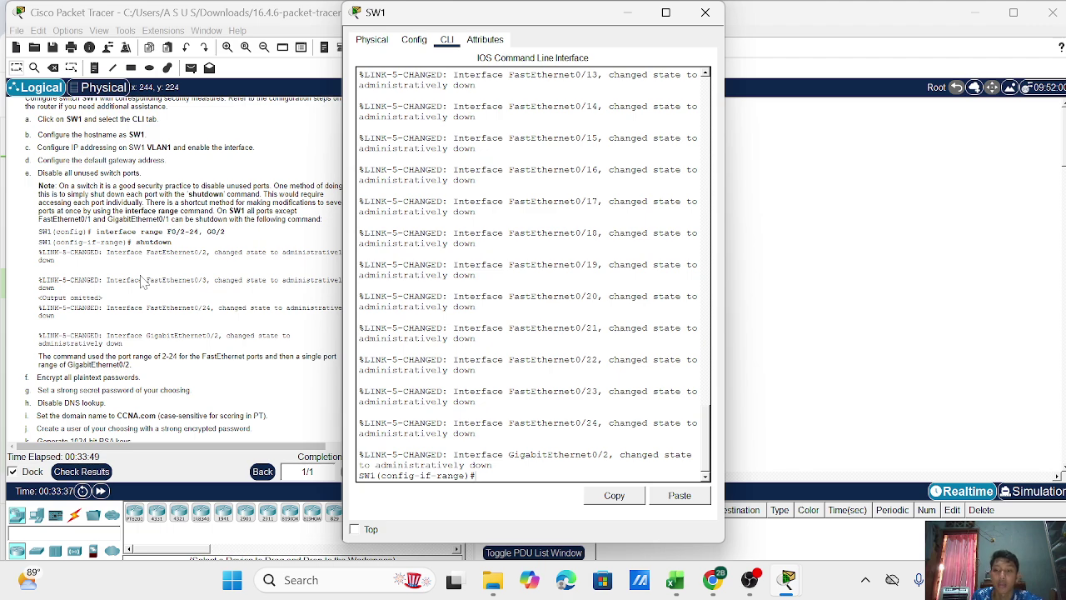
{"action": "type", "text": "exit"}
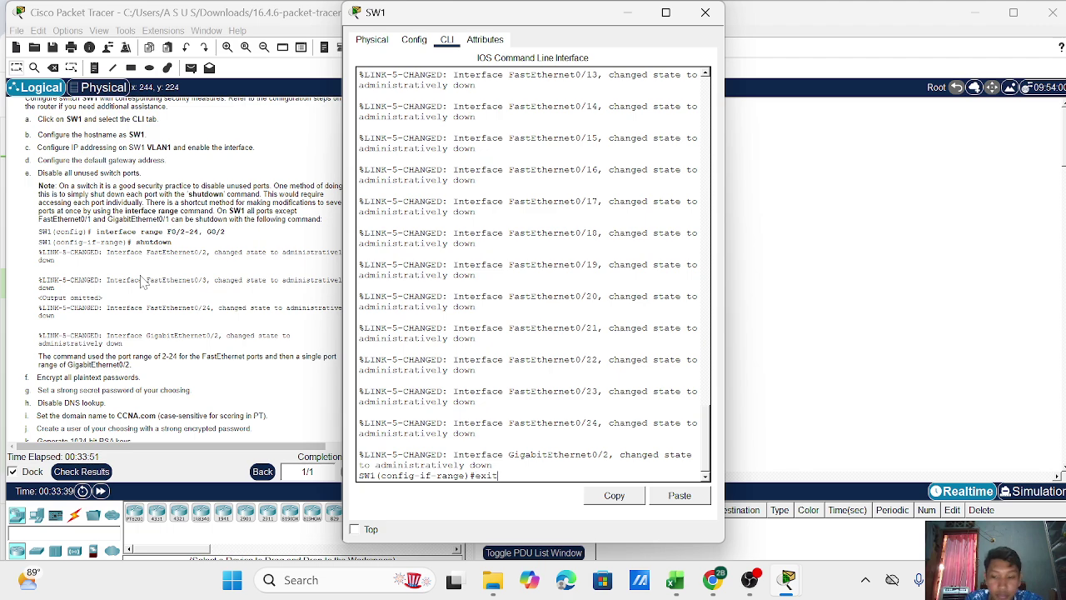
{"action": "key", "text": "Return"}
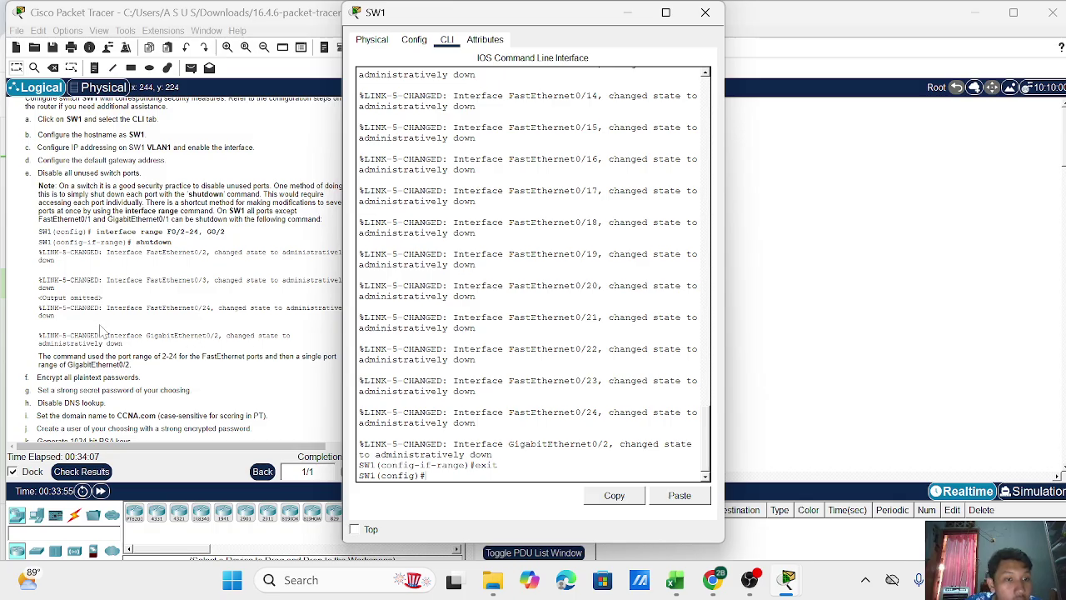
Enter service password-encryption at SW1's global configuration prompt.
{"action": "left_click_drag", "start_coordinate": [33, 250], "coordinate": [204, 348]}
{"action": "left_click", "coordinate": [498, 223]}
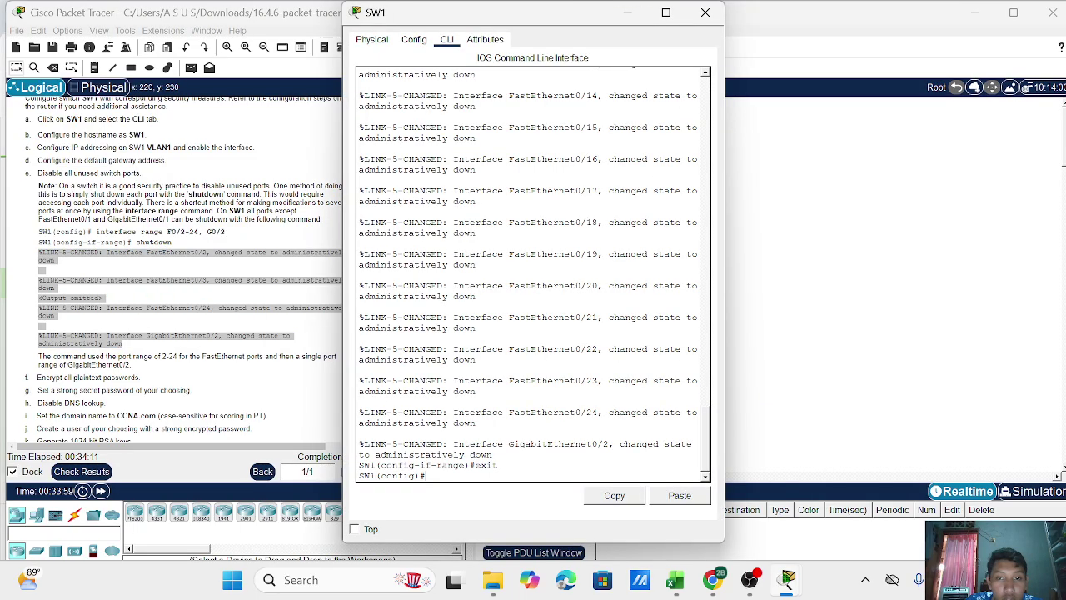
{"action": "left_click", "coordinate": [256, 396]}
{"action": "left_click", "coordinate": [497, 229]}
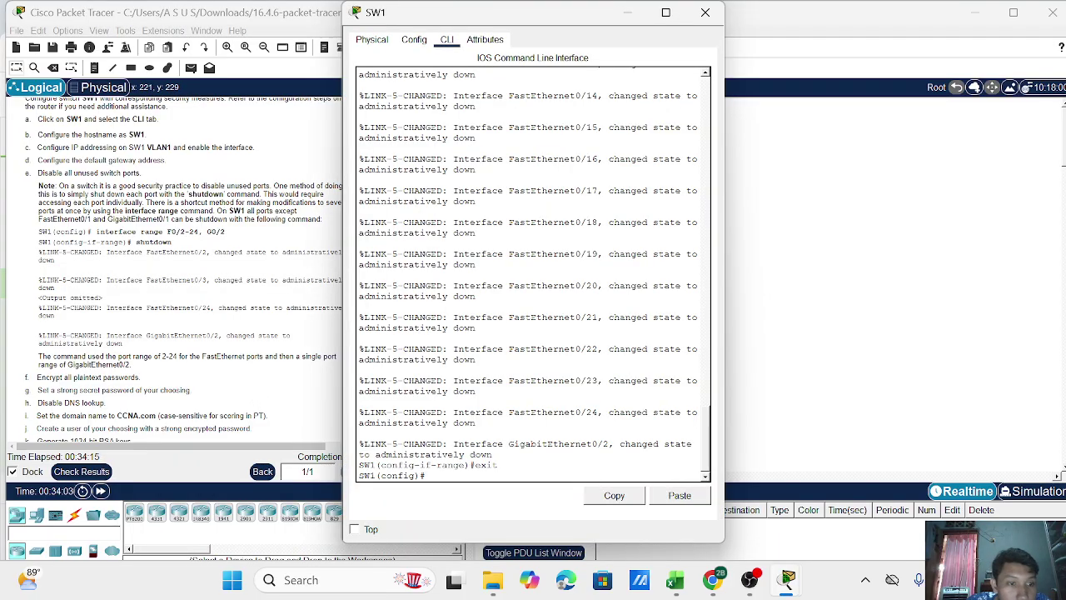
{"action": "scroll", "coordinate": [101, 433], "scroll_direction": "down", "scroll_amount": 1}
{"action": "scroll", "coordinate": [102, 431], "scroll_direction": "down", "scroll_amount": 1}
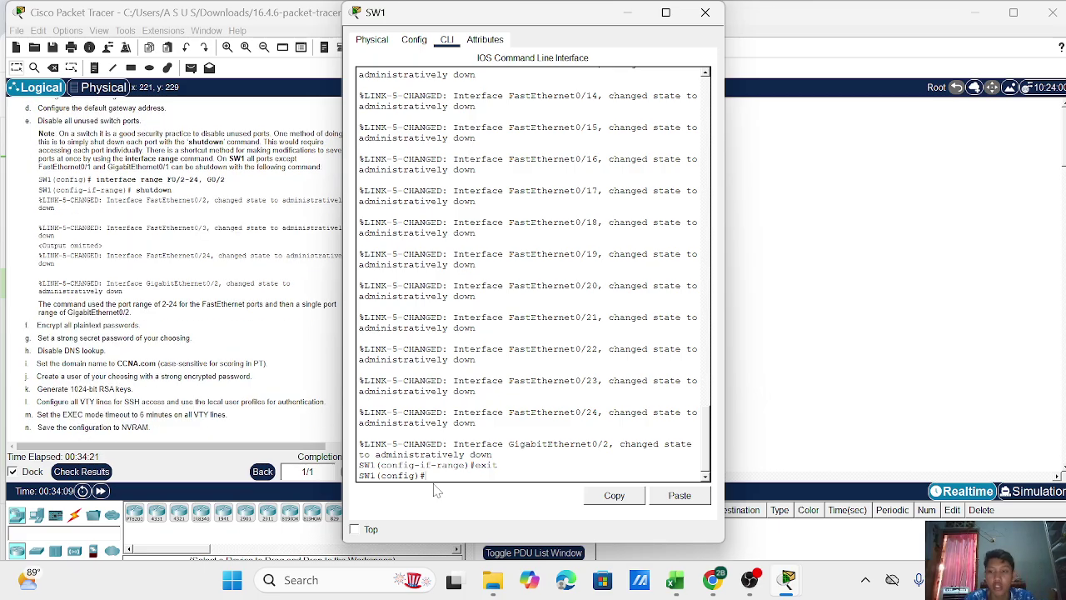
{"action": "key", "text": "Return"}
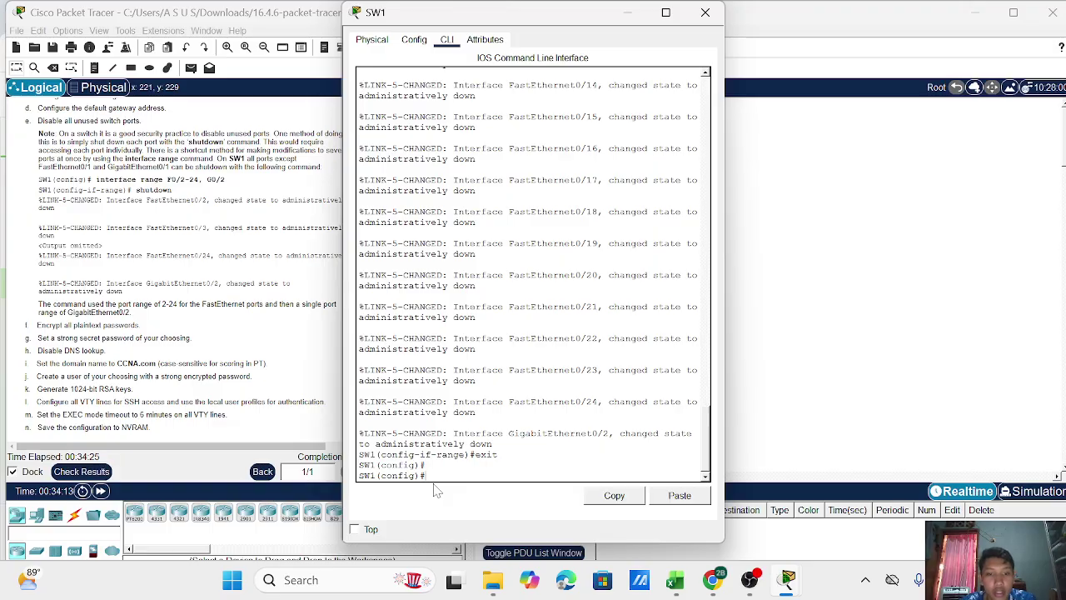
{"action": "type", "text": "service"}
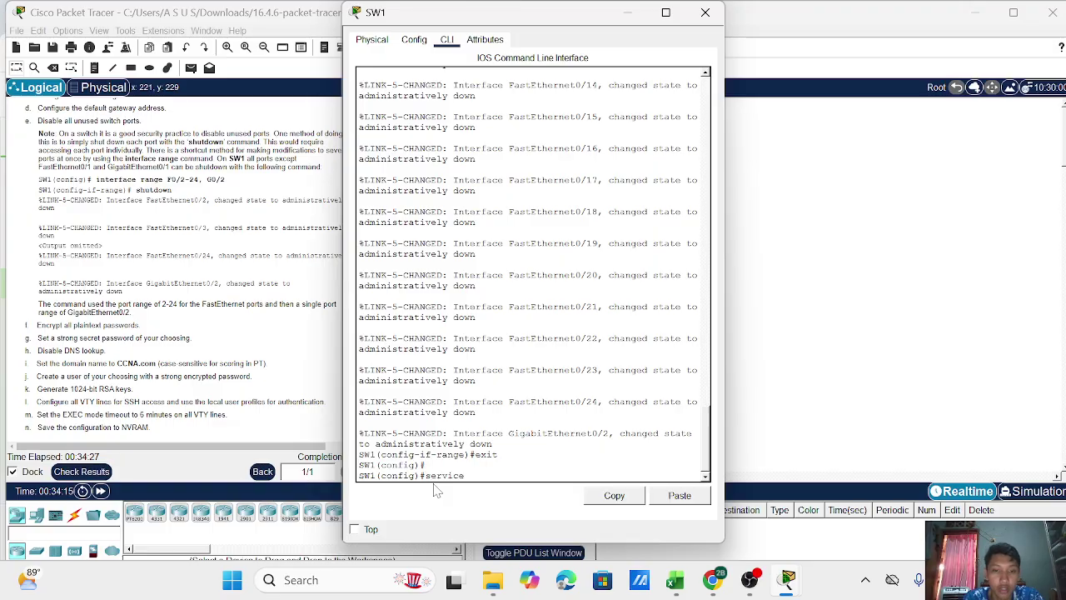
{"action": "type", "text": " passwor"}
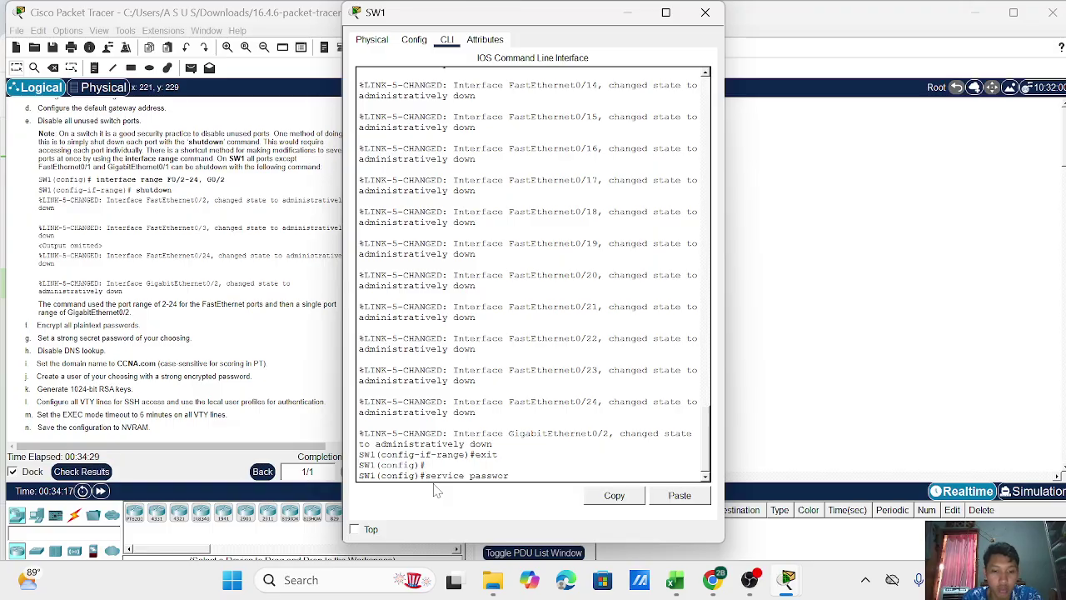
{"action": "type", "text": "d-encryption"}
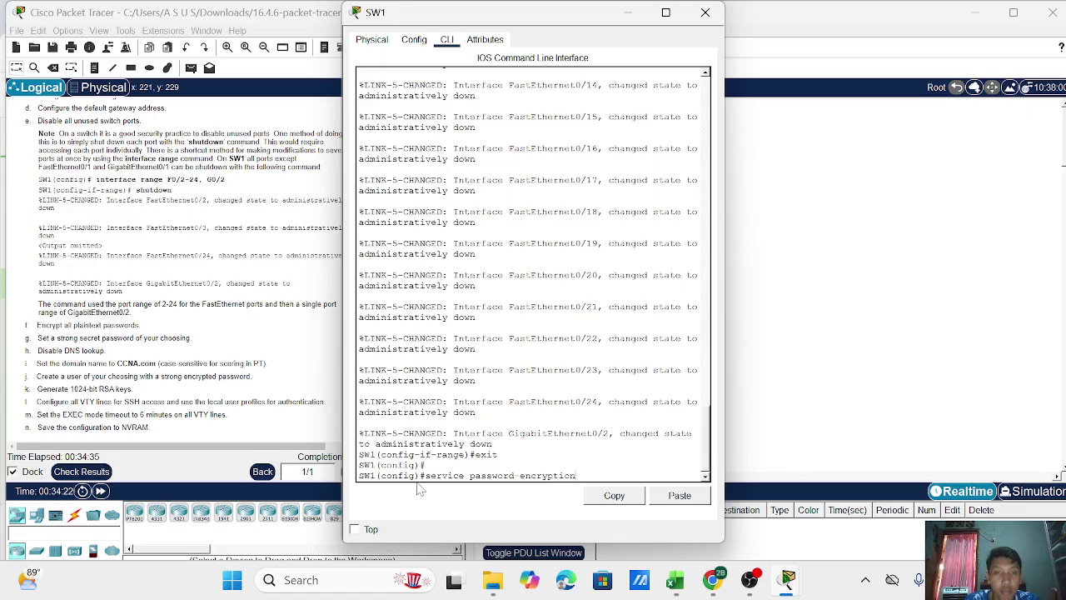
{"action": "left_click_drag", "start_coordinate": [529, 18], "coordinate": [624, 25]}
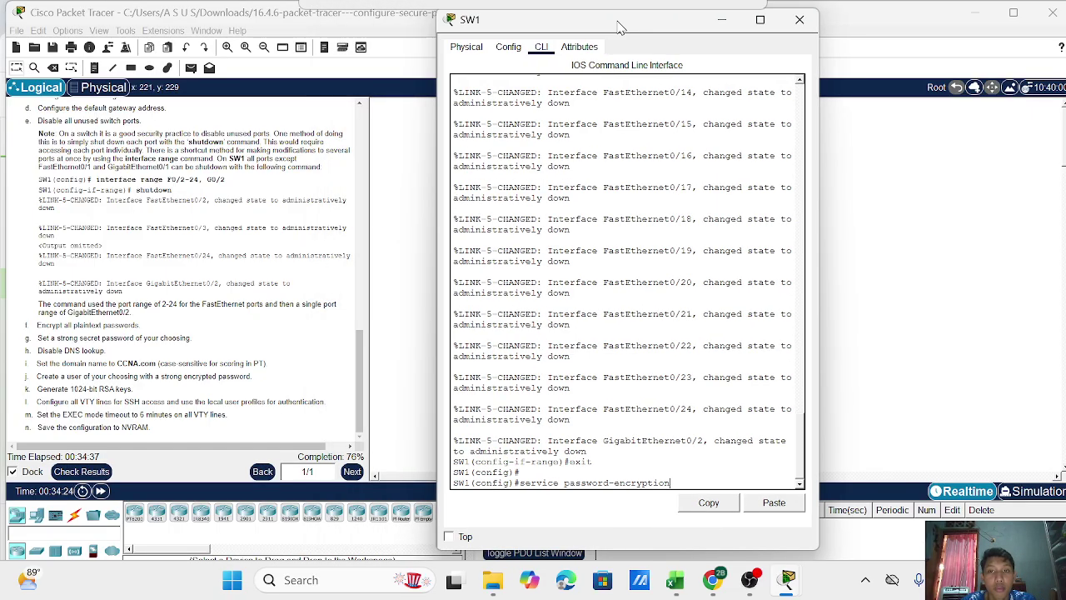
{"action": "key", "text": "Return"}
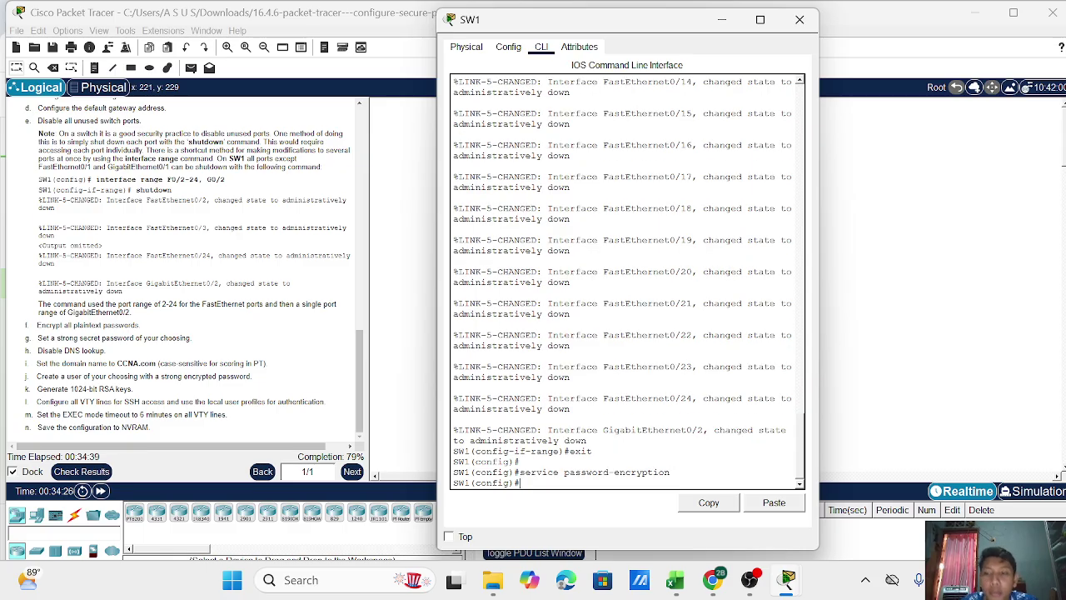
Set an enable secret password on SW1 and run no ip domain-lookup.
{"action": "type", "text": "enable secret"}
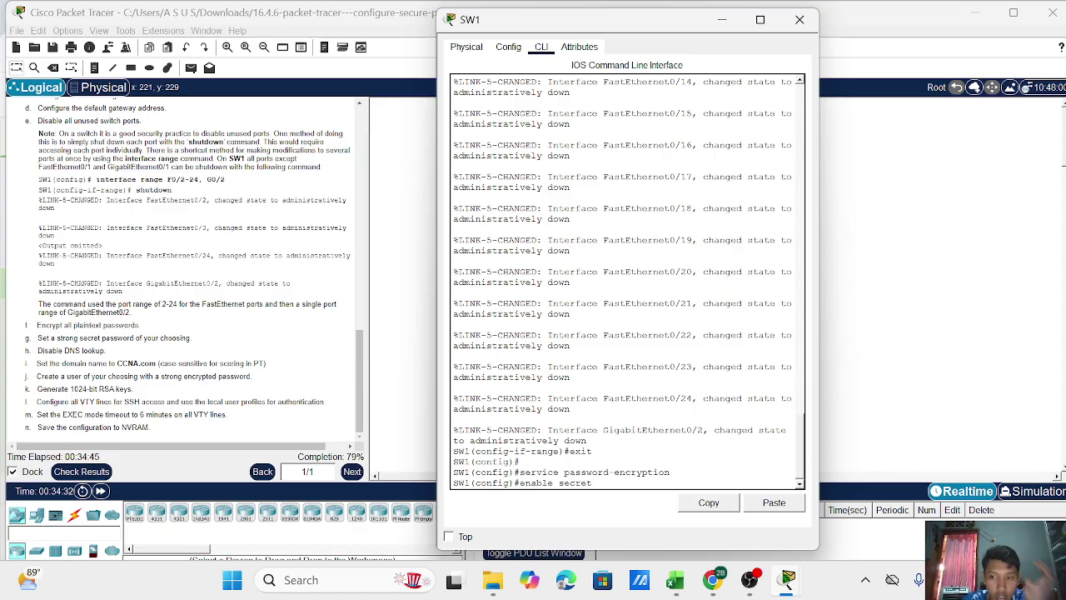
{"action": "type", "text": " cis"}
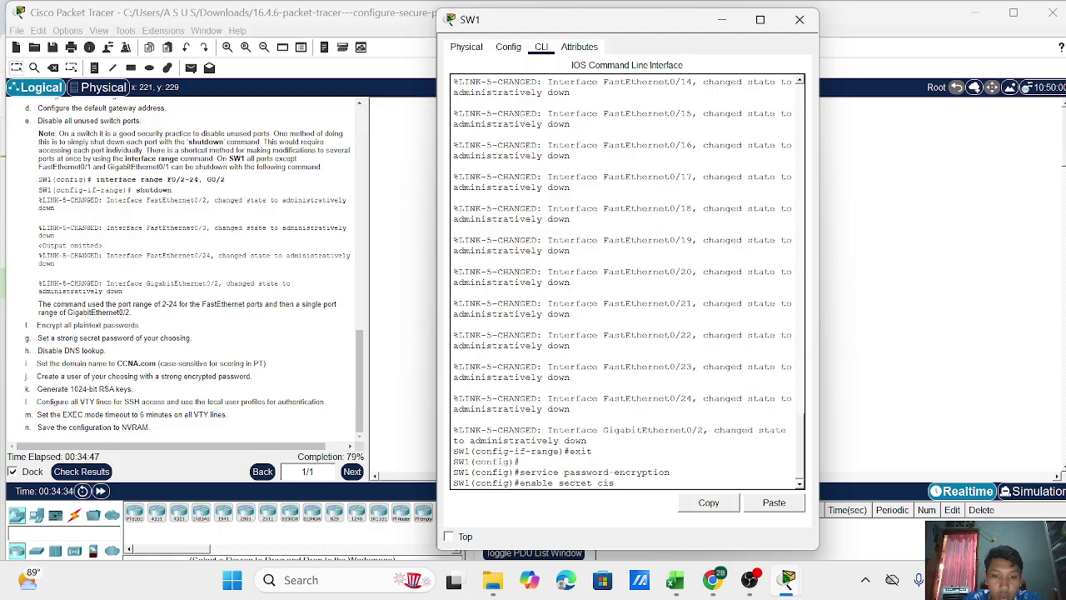
{"action": "type", "text": "co12345"}
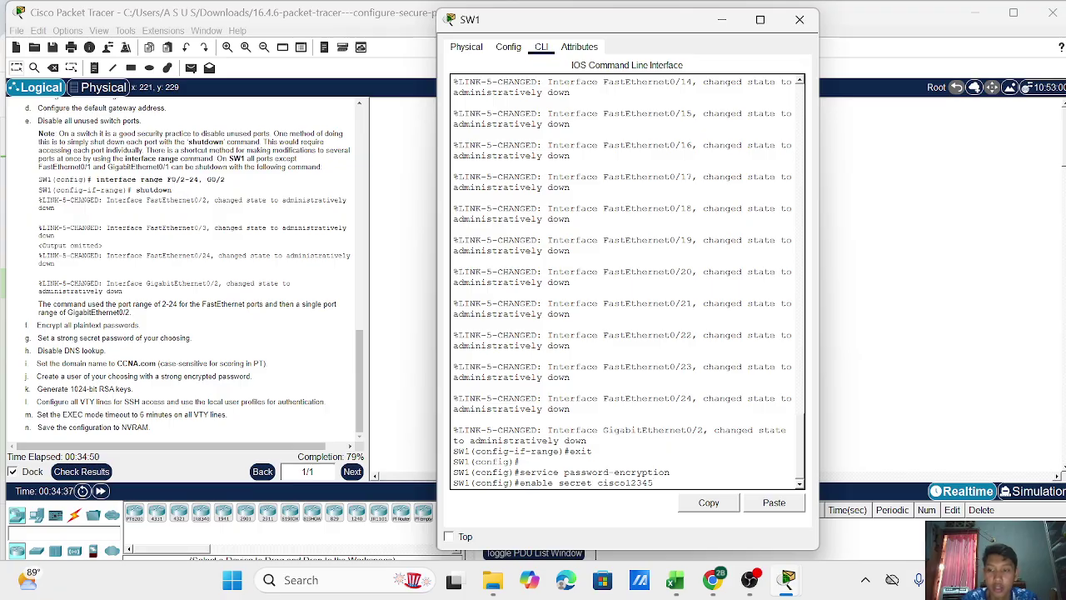
{"action": "key", "text": "Return"}
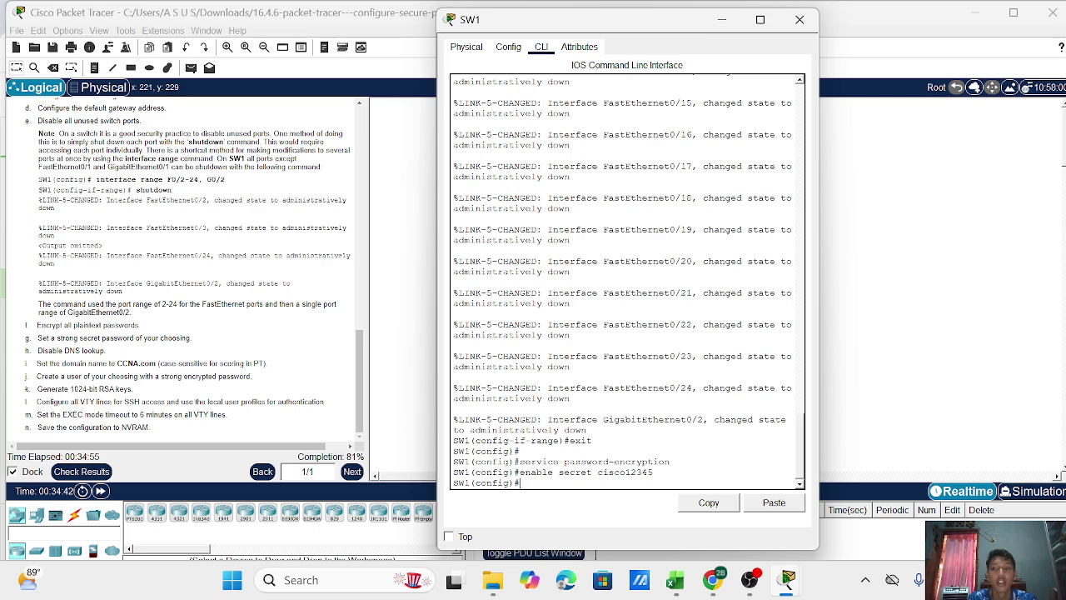
{"action": "type", "text": "no"}
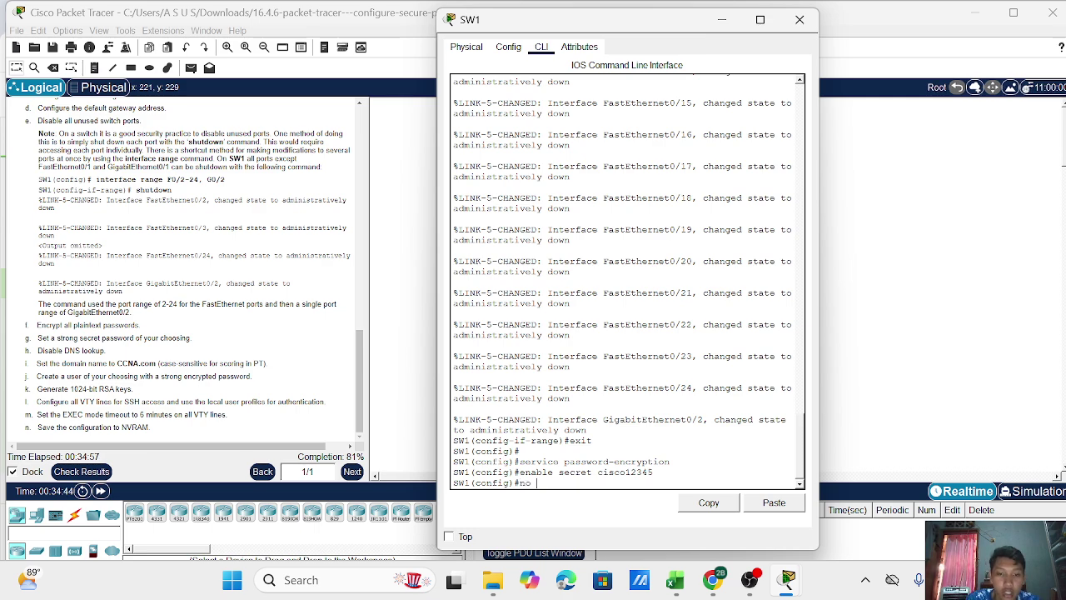
{"action": "type", "text": " ip"}
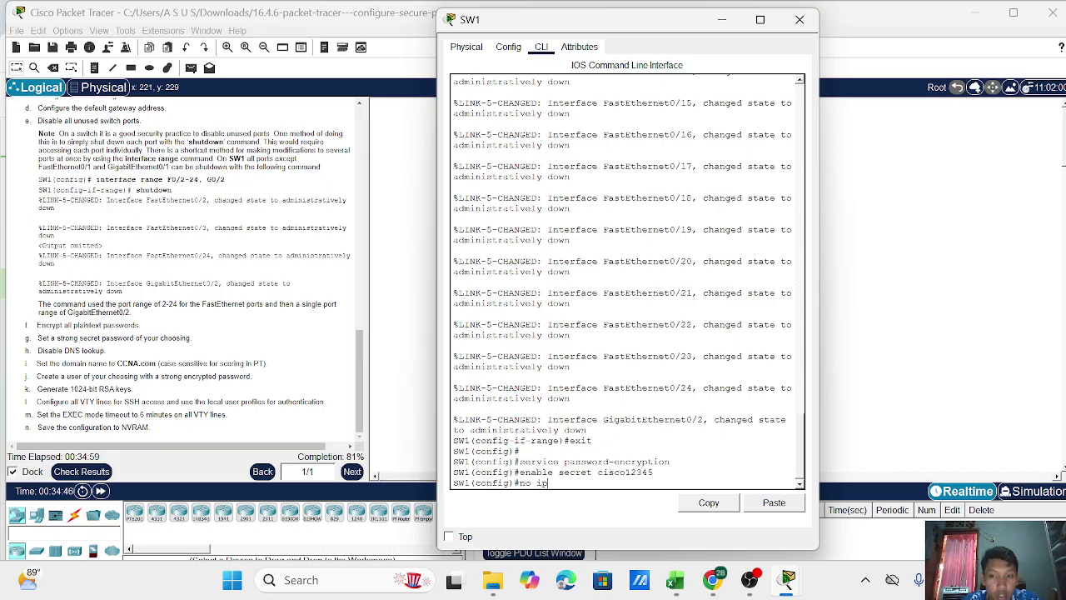
{"action": "type", "text": " domain"}
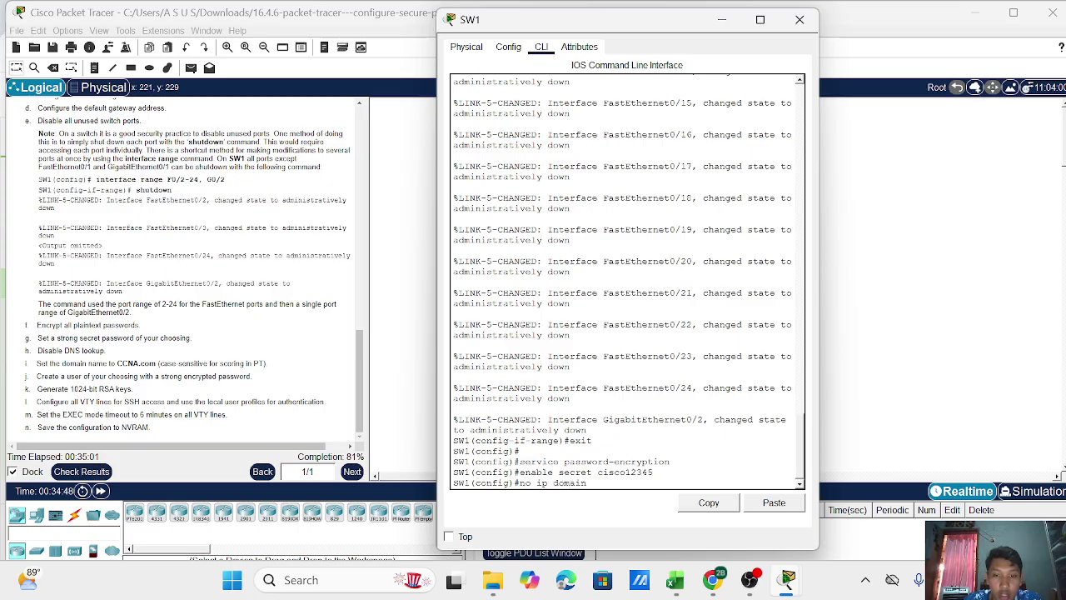
{"action": "type", "text": "-loo"}
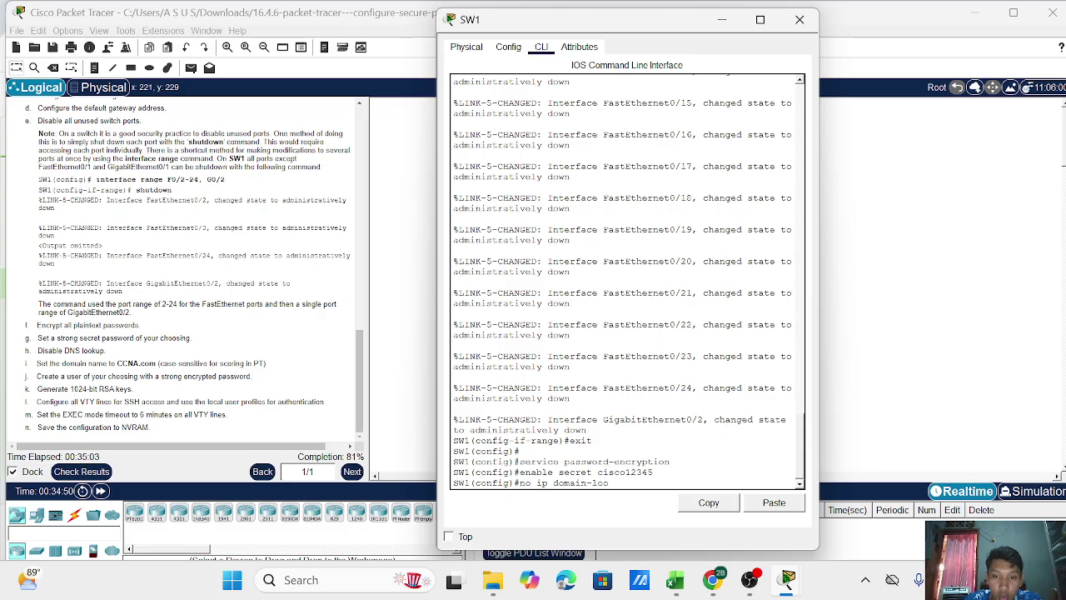
{"action": "type", "text": "kup"}
{"action": "key", "text": "Return"}
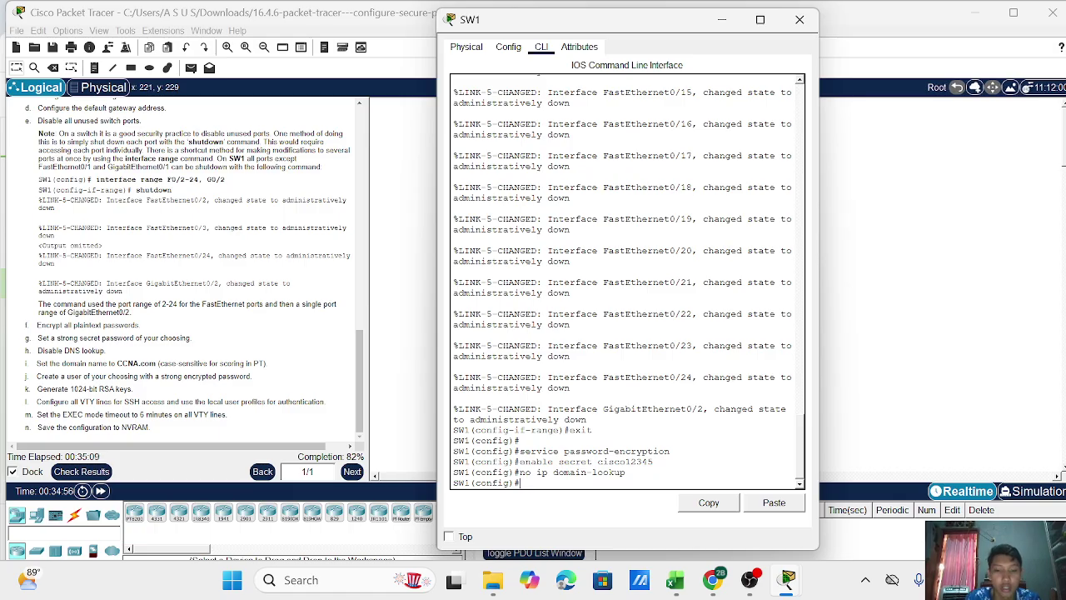
Set SW1's domain name to CCNA.com and add a local admin user with an encrypted secret password.
{"action": "type", "text": "ip"}
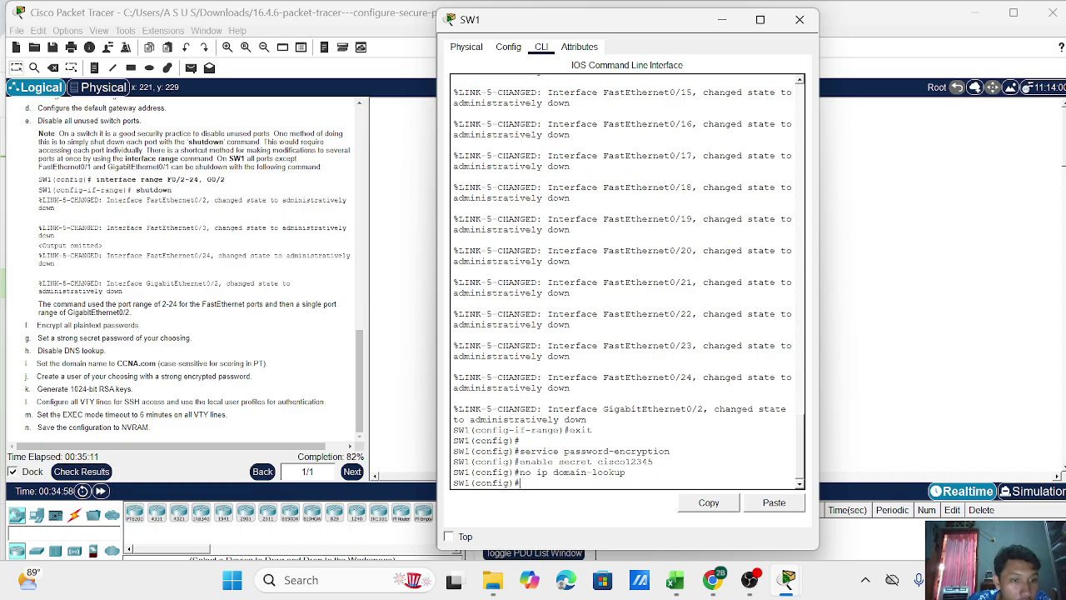
{"action": "type", "text": " domain-"}
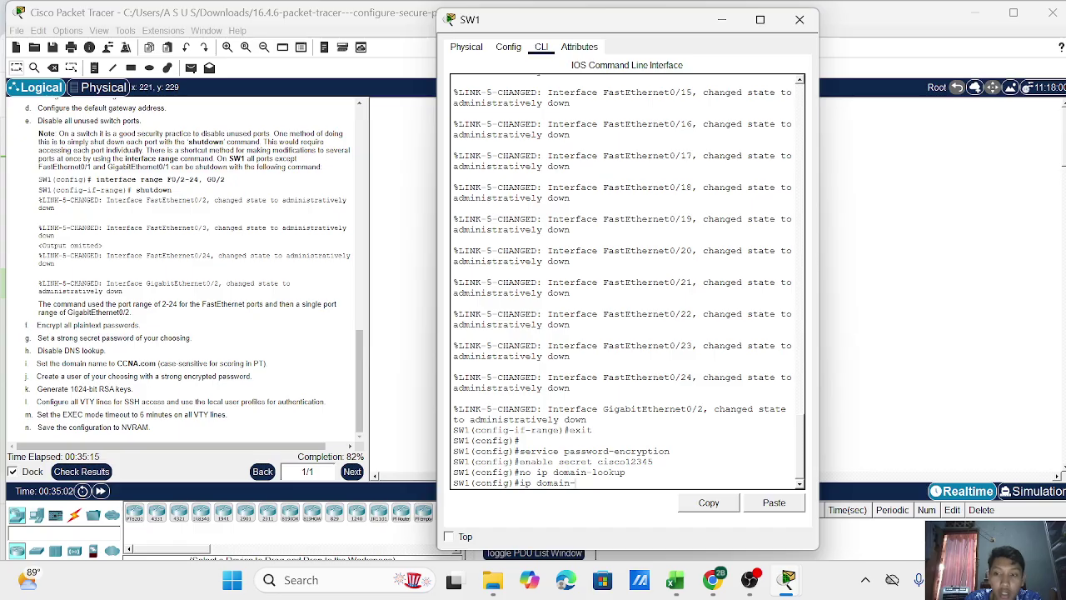
{"action": "type", "text": "name"}
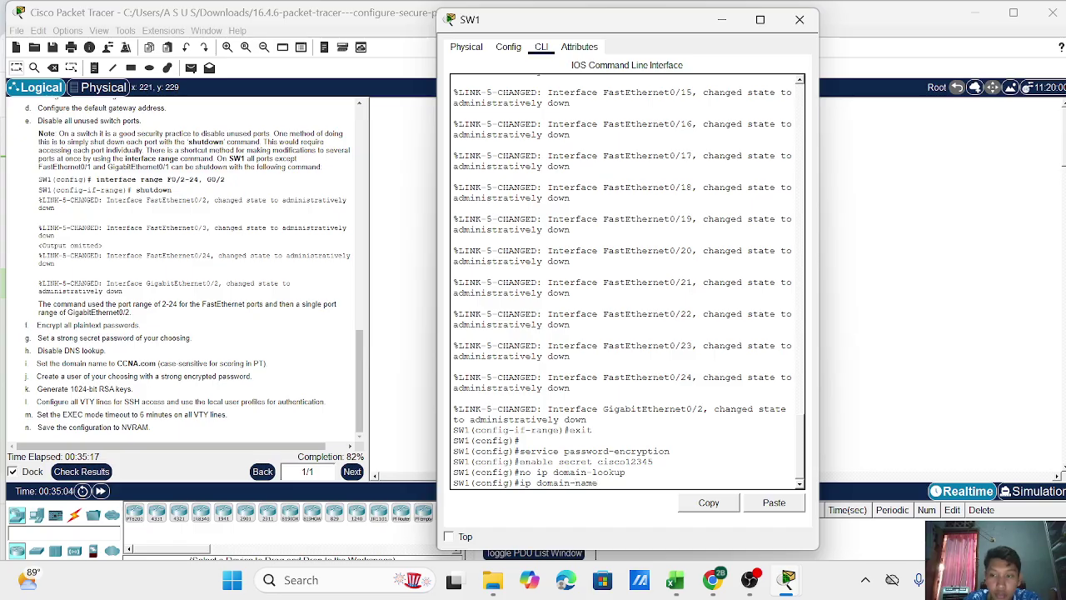
{"action": "type", "text": " CCNA"}
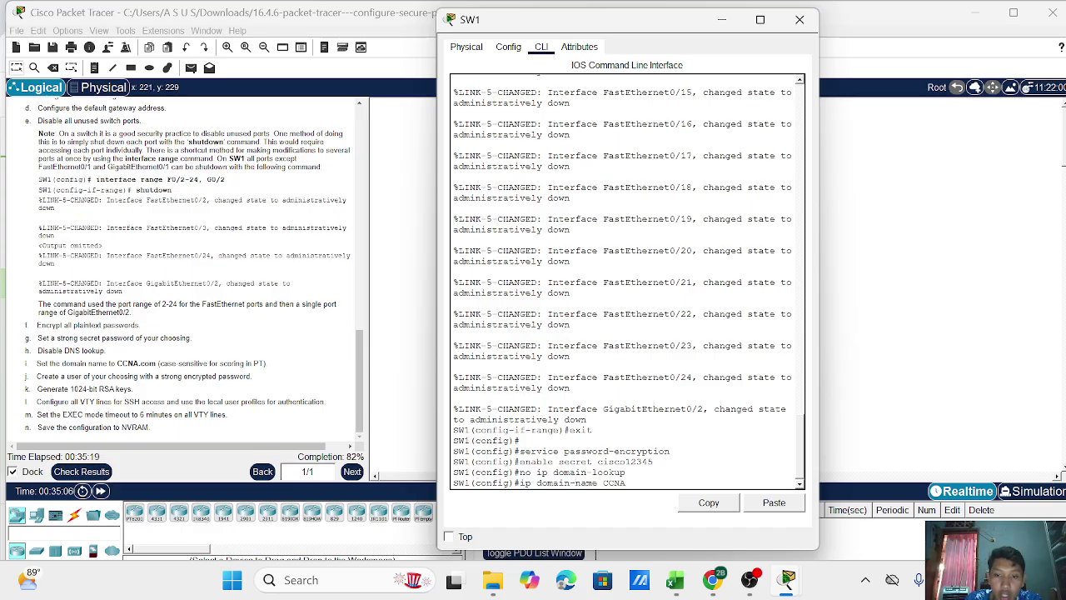
{"action": "type", "text": ".com"}
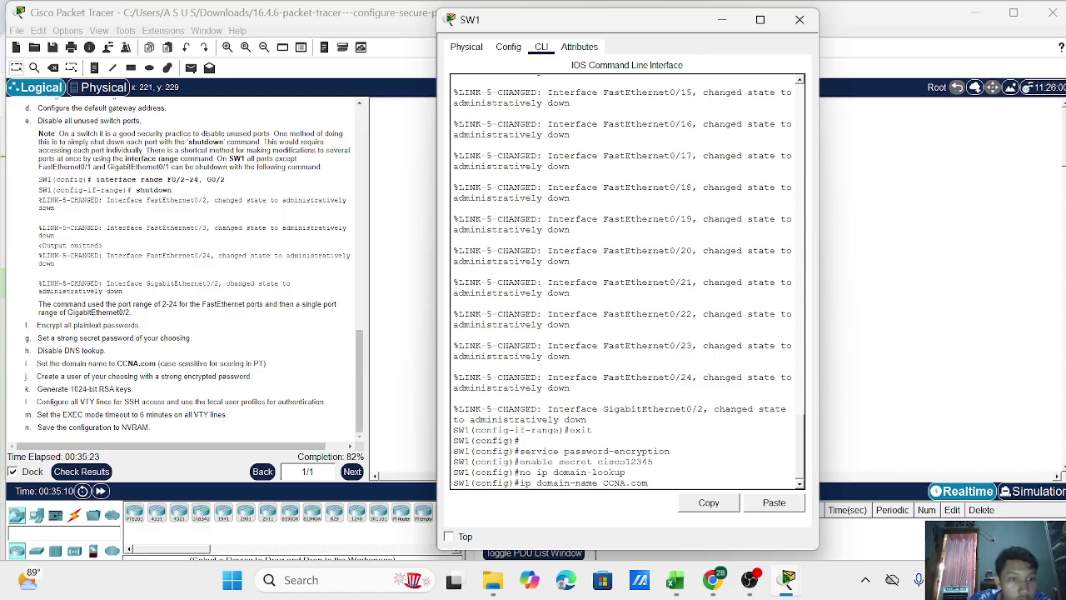
{"action": "key", "text": "Return"}
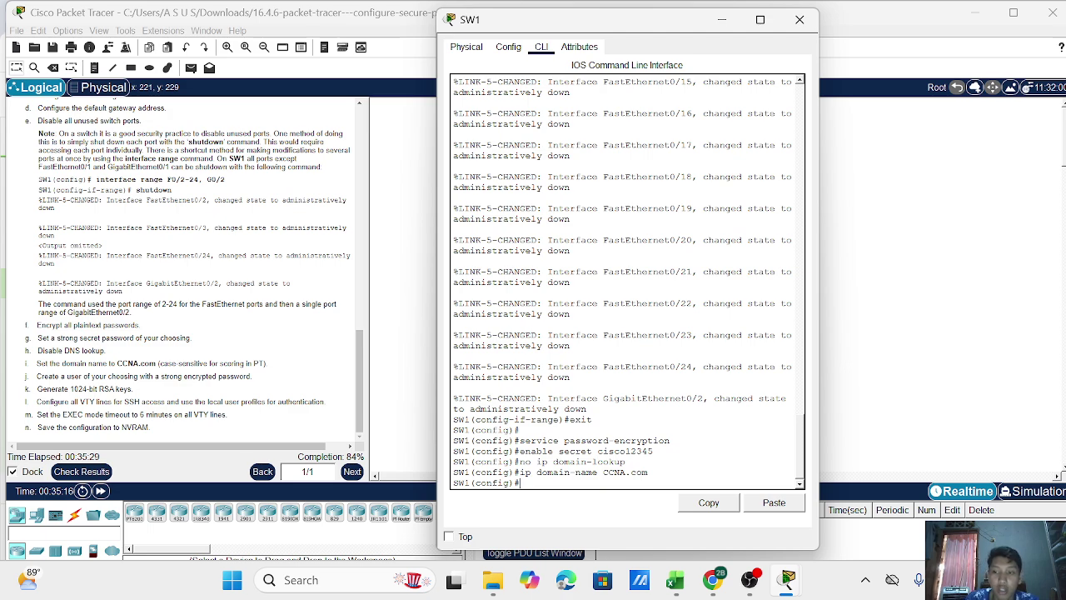
{"action": "type", "text": "us"}
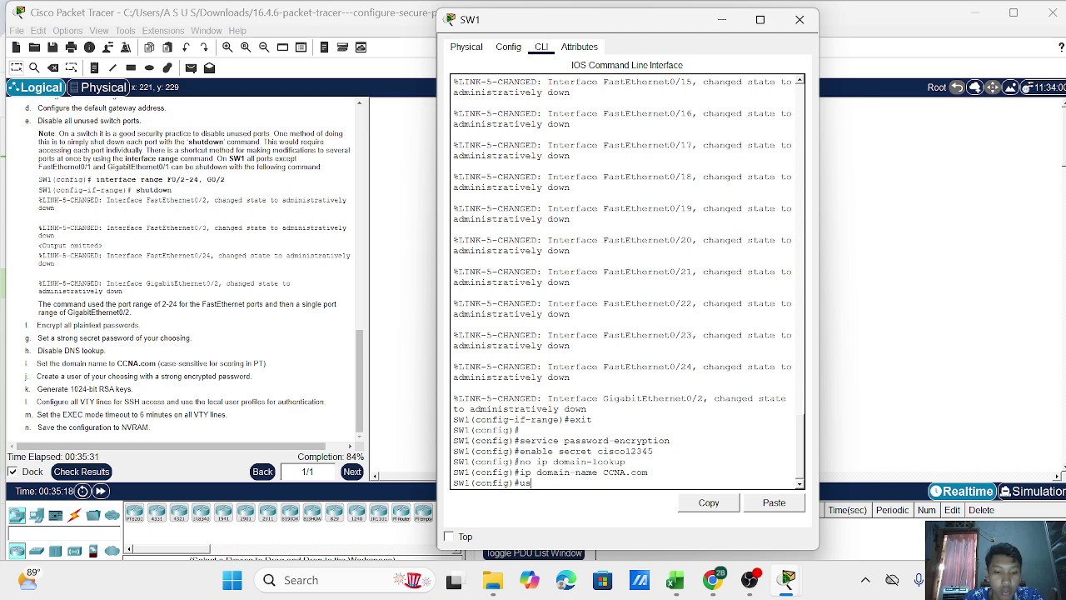
{"action": "type", "text": "ername admin secret cisco12345"}
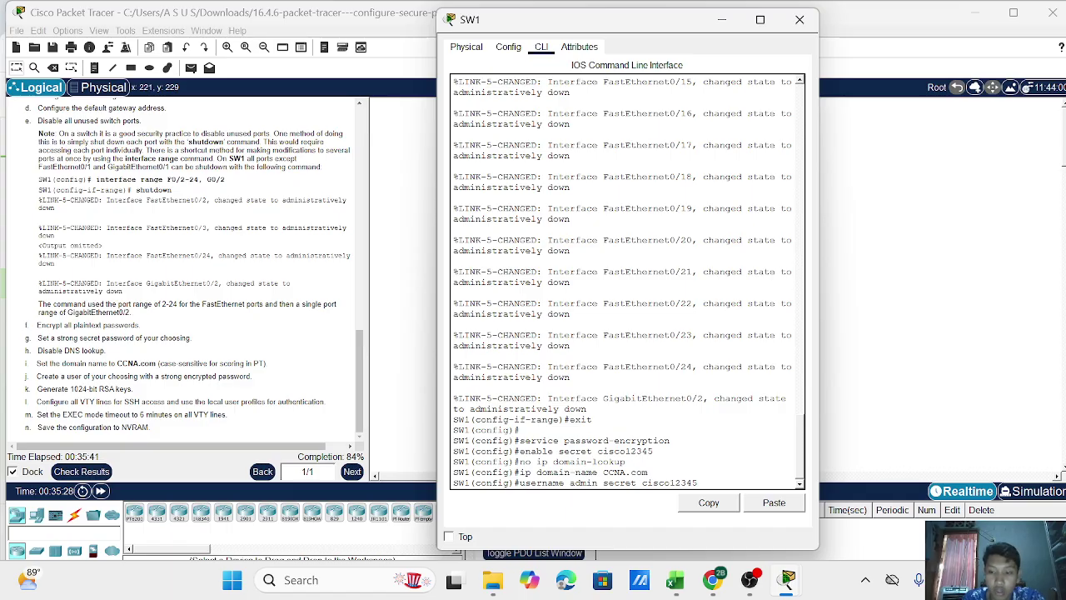
{"action": "key", "text": "Return"}
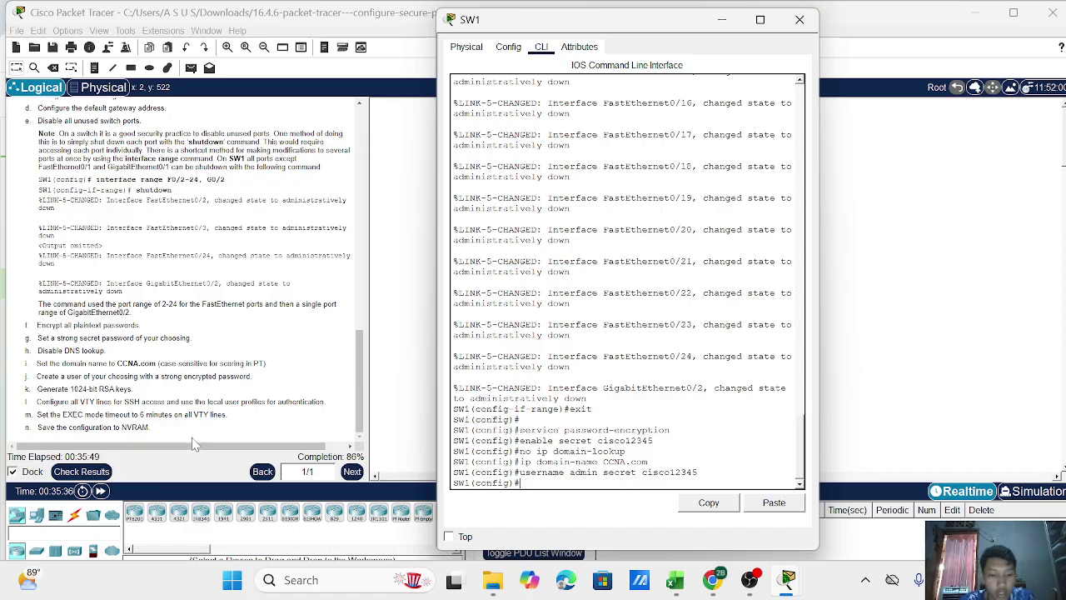
Generate RSA keys on SW1 with a 1024-bit modulus using crypto key generate rsa.
{"action": "type", "text": "rypto"}
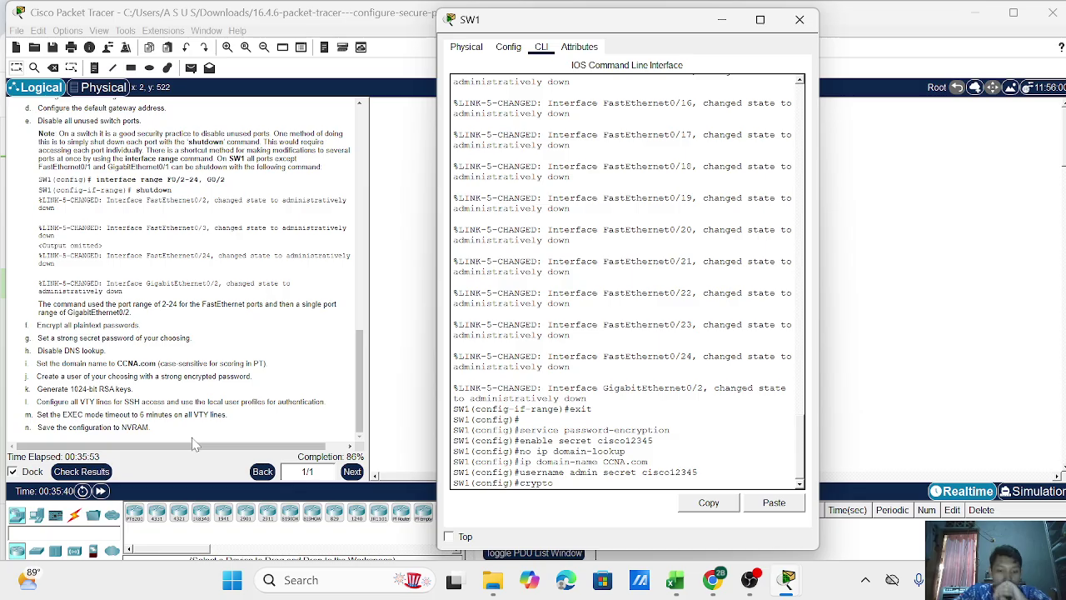
{"action": "type", "text": " key generate rsa"}
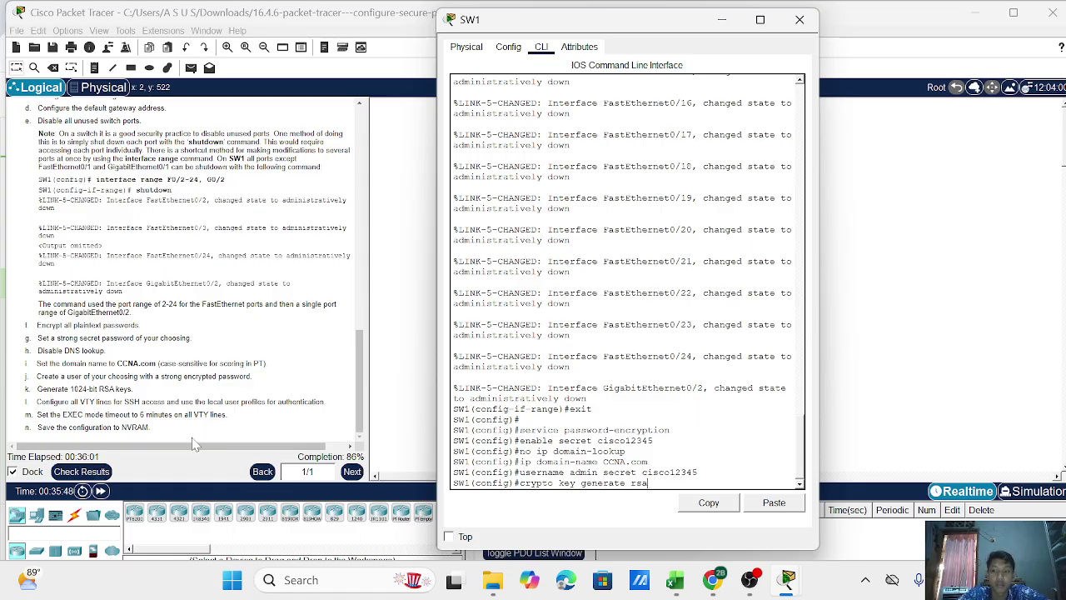
{"action": "key", "text": "Return"}
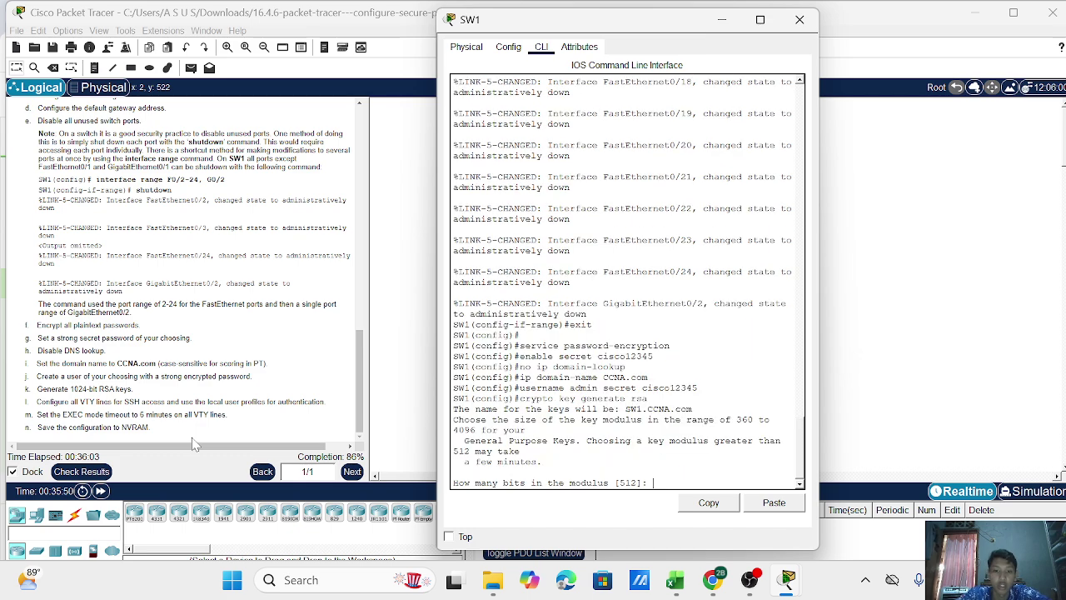
{"action": "type", "text": "102"}
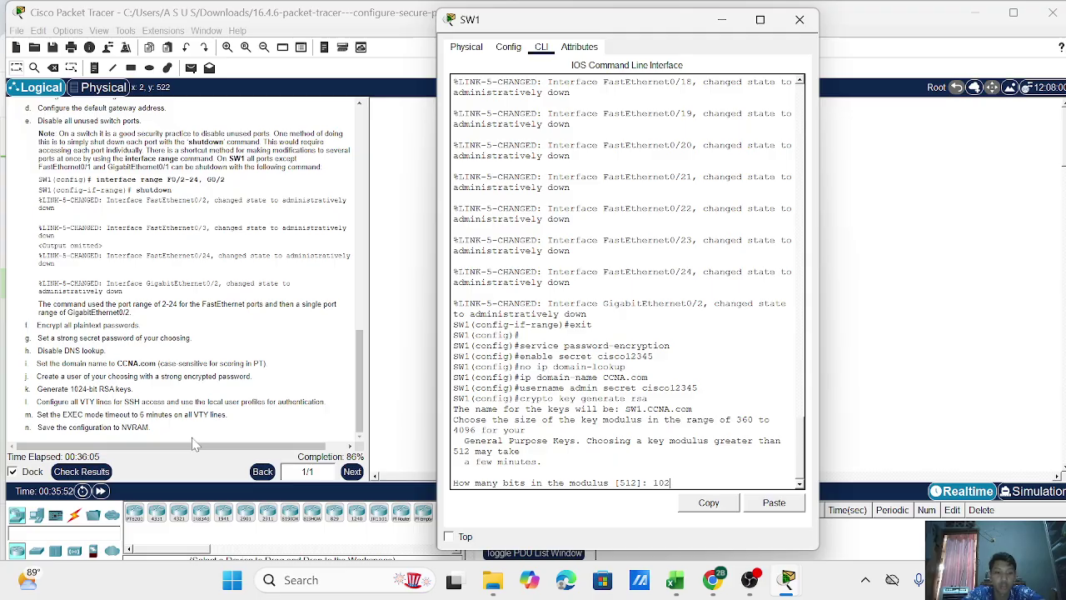
{"action": "type", "text": "4"}
{"action": "key", "text": "Return"}
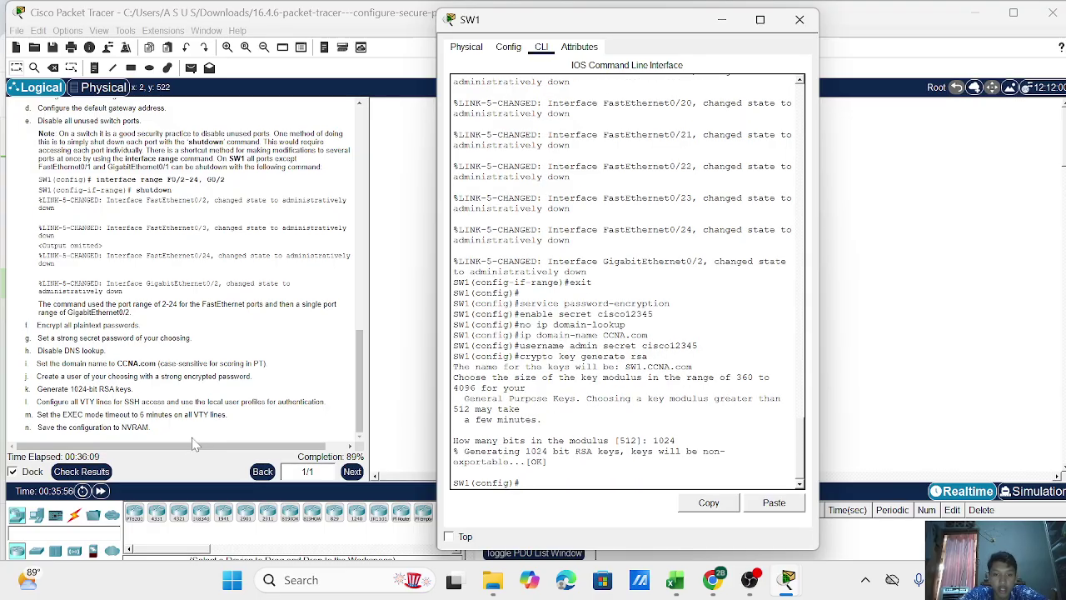
{"action": "type", "text": "line vty"}
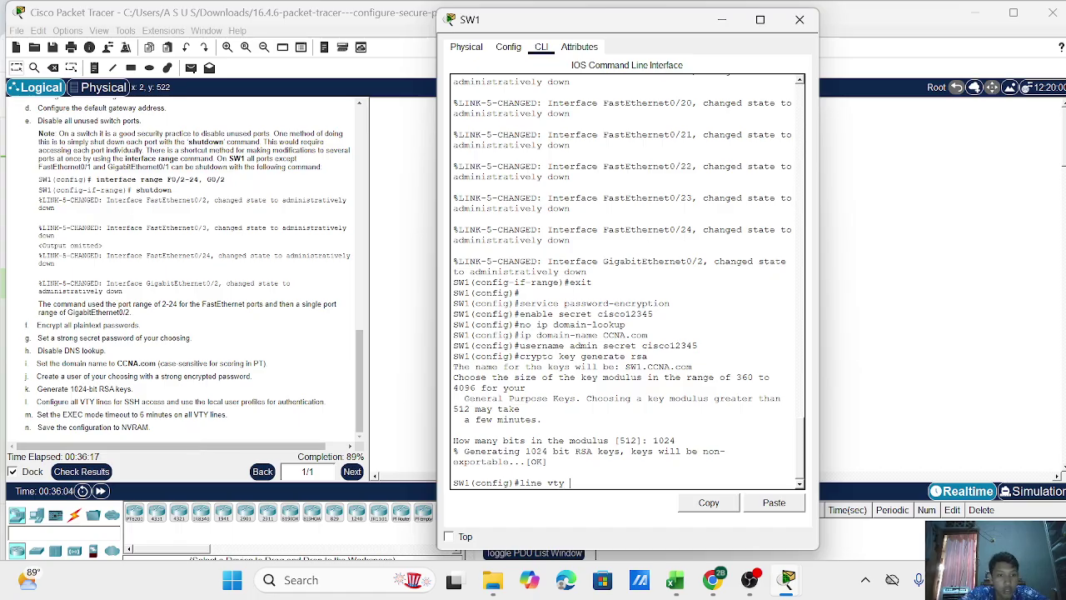
{"action": "type", "text": " 0 1"}
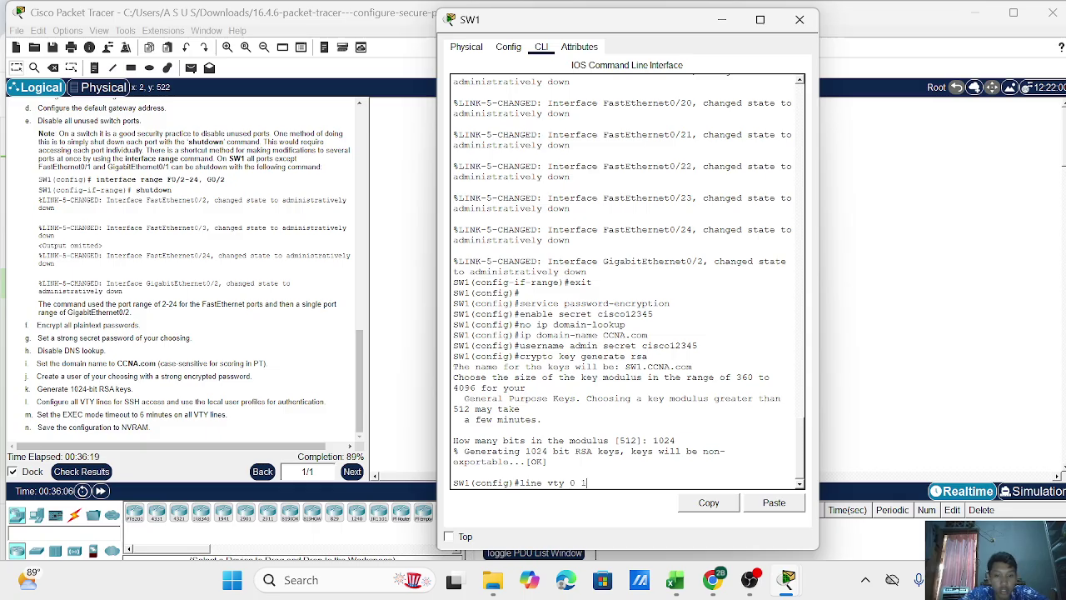
{"action": "type", "text": "5"}
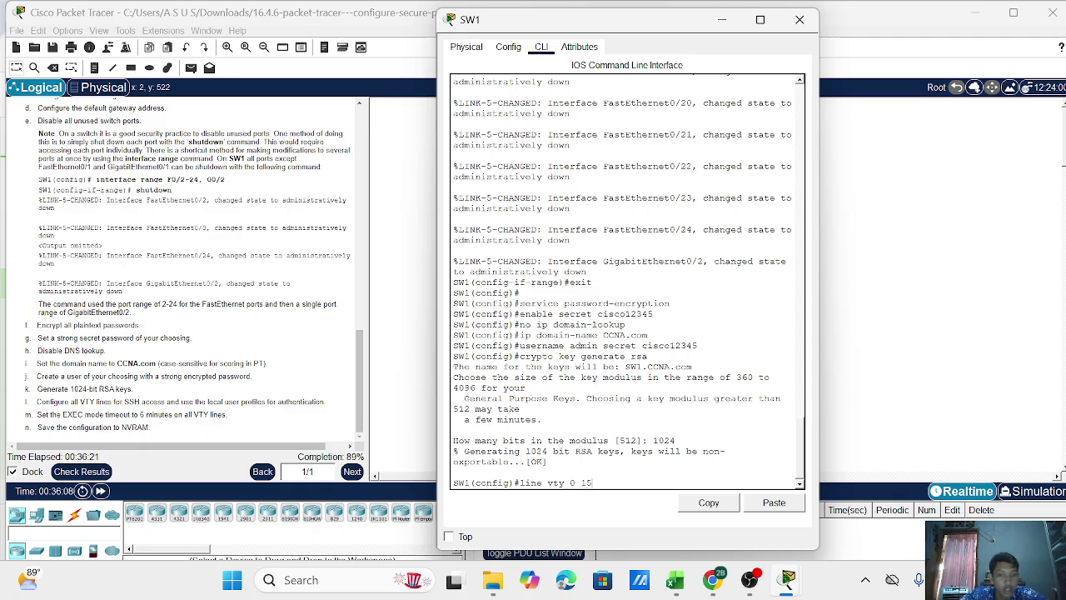
Apply transport input ssh, login local and exec-timeout 6 to line vty 0 15, then exit.
{"action": "key", "text": "Return"}
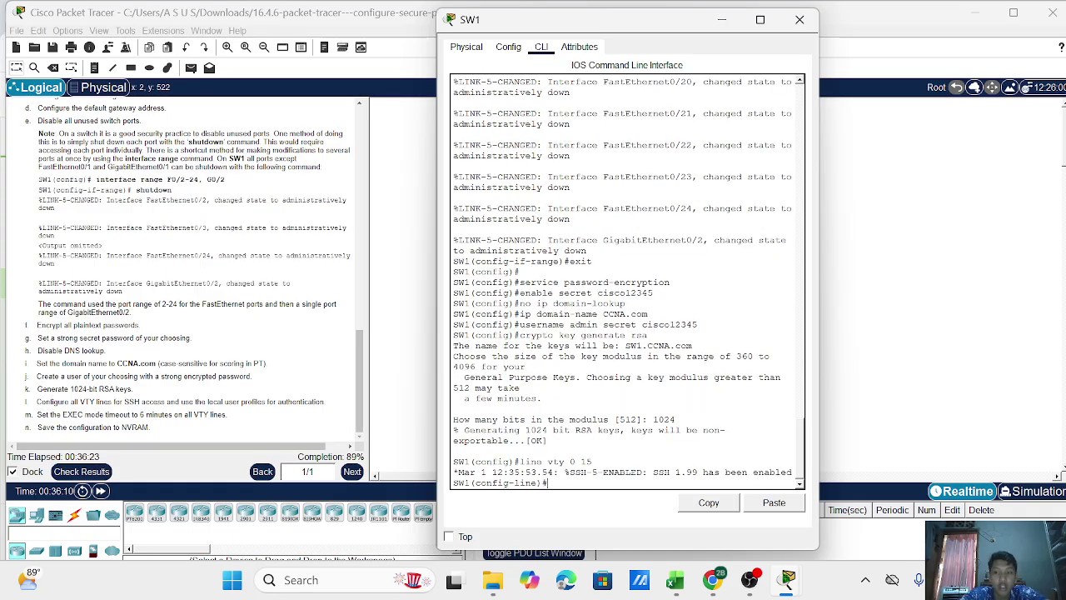
{"action": "type", "text": "transport input ssh"}
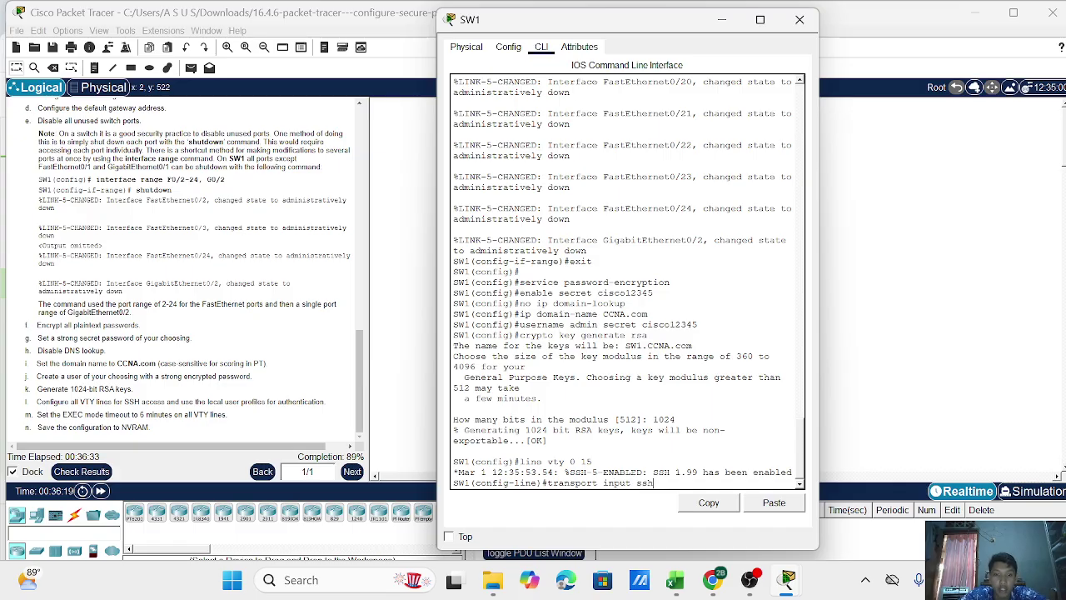
{"action": "key", "text": "Return"}
{"action": "type", "text": "login"}
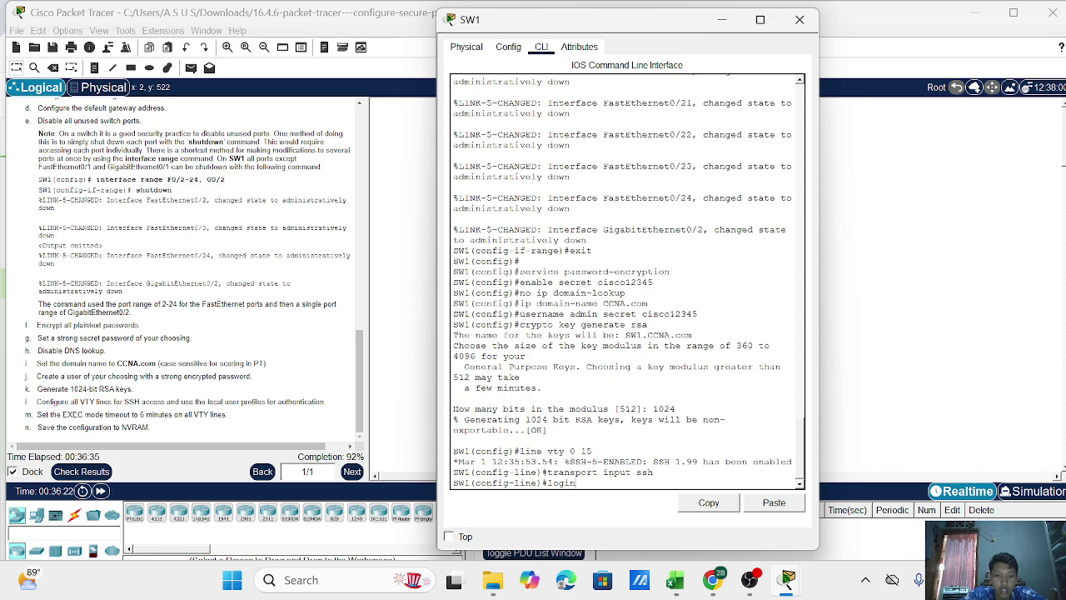
{"action": "type", "text": " local"}
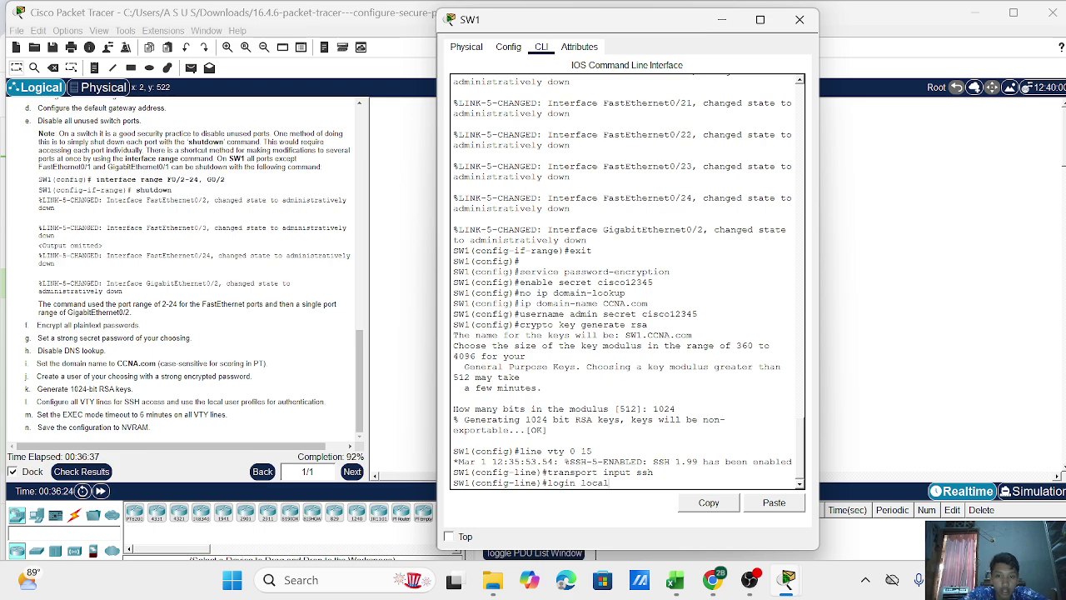
{"action": "key", "text": "Return"}
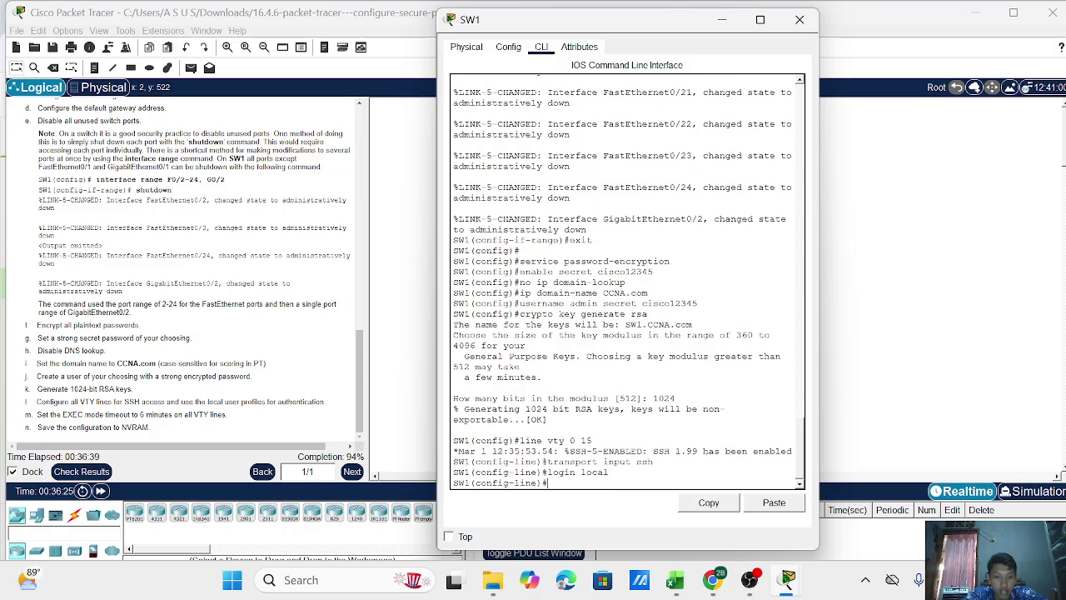
{"action": "type", "text": "exec-"}
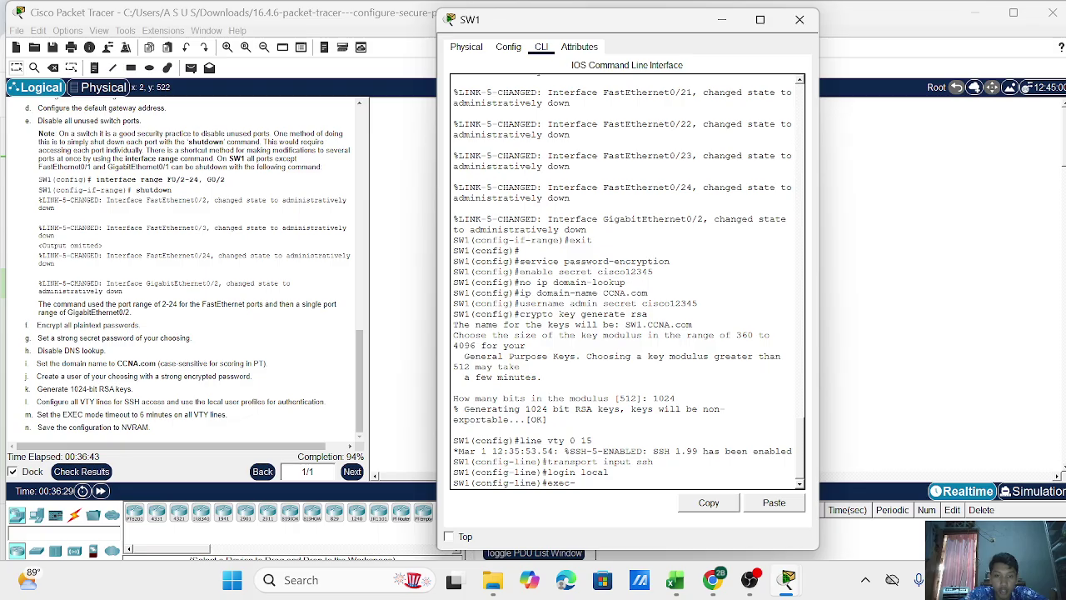
{"action": "type", "text": "timeout 6"}
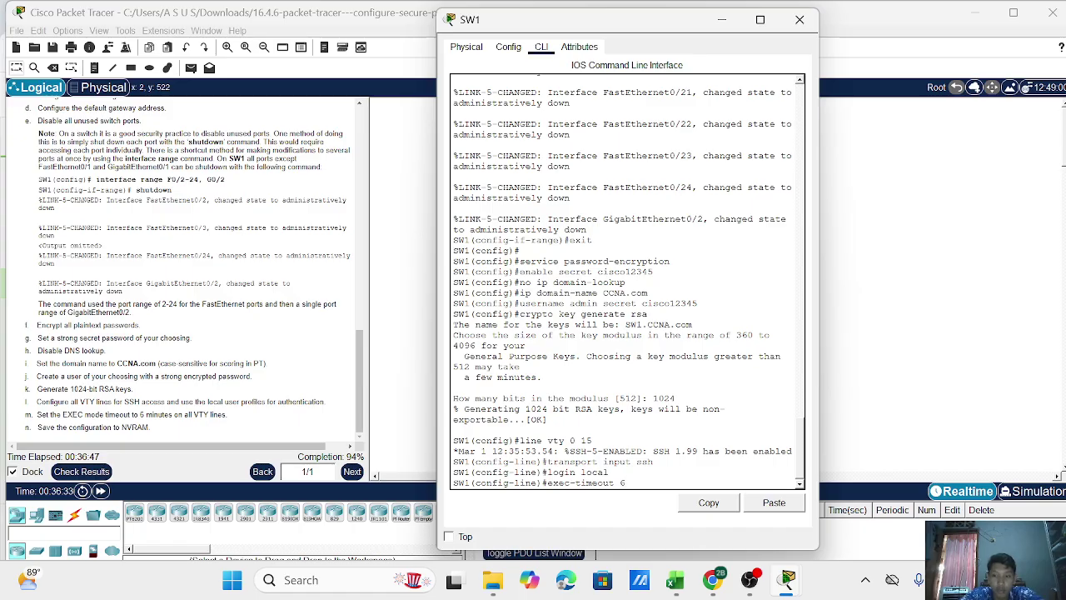
{"action": "key", "text": "Return"}
{"action": "type", "text": "exi"}
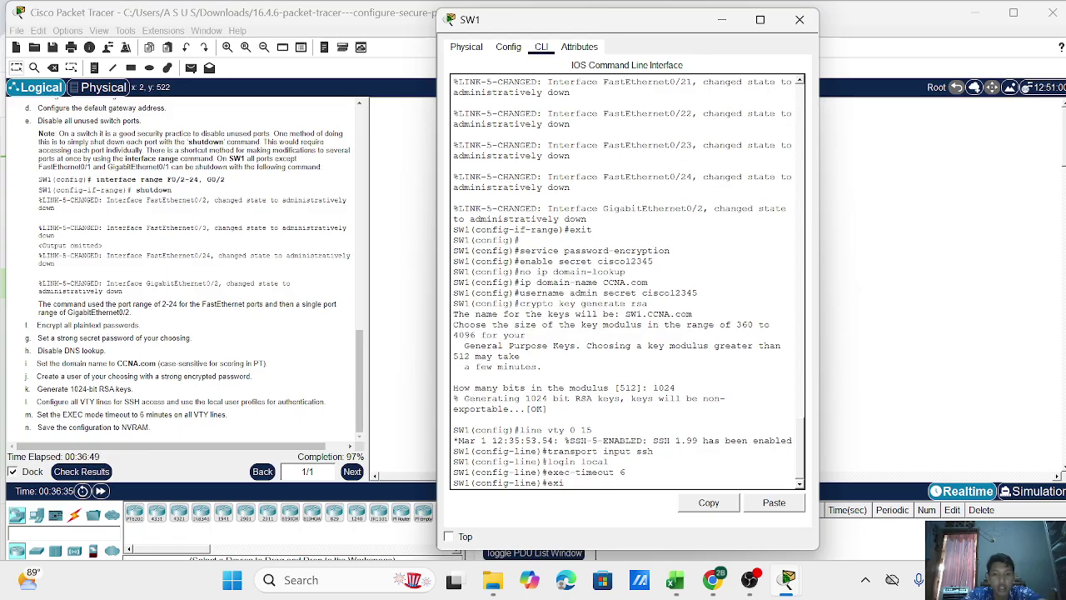
{"action": "type", "text": "t"}
{"action": "key", "text": "Return"}
{"action": "key", "text": "Return"}
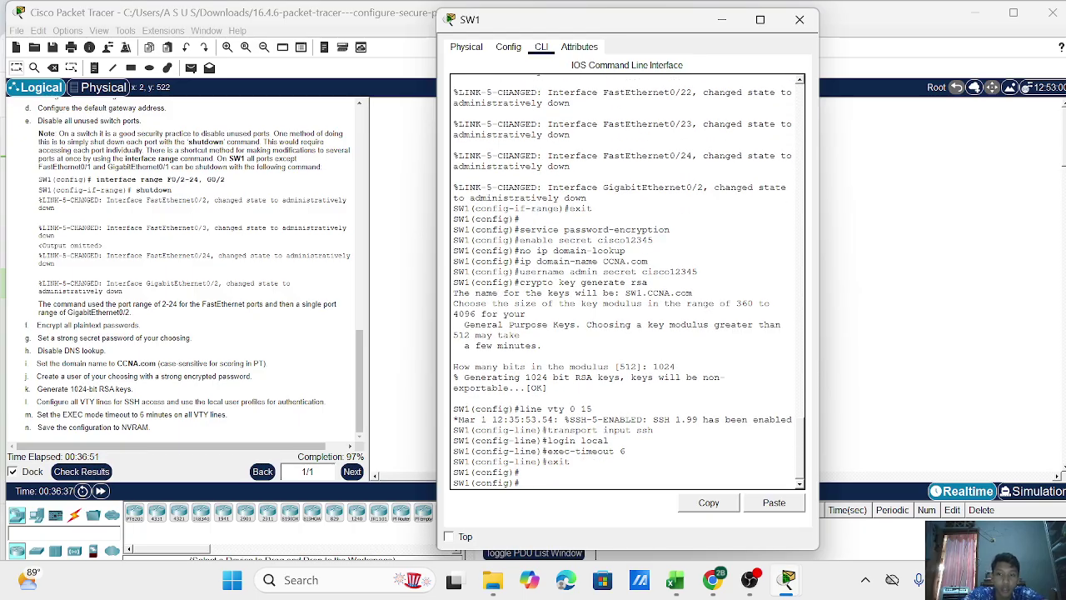
Return to privileged mode and run copy running-config startup-config on SW1.
{"action": "type", "text": "end"}
{"action": "key", "text": "Return"}
{"action": "key", "text": "Return"}
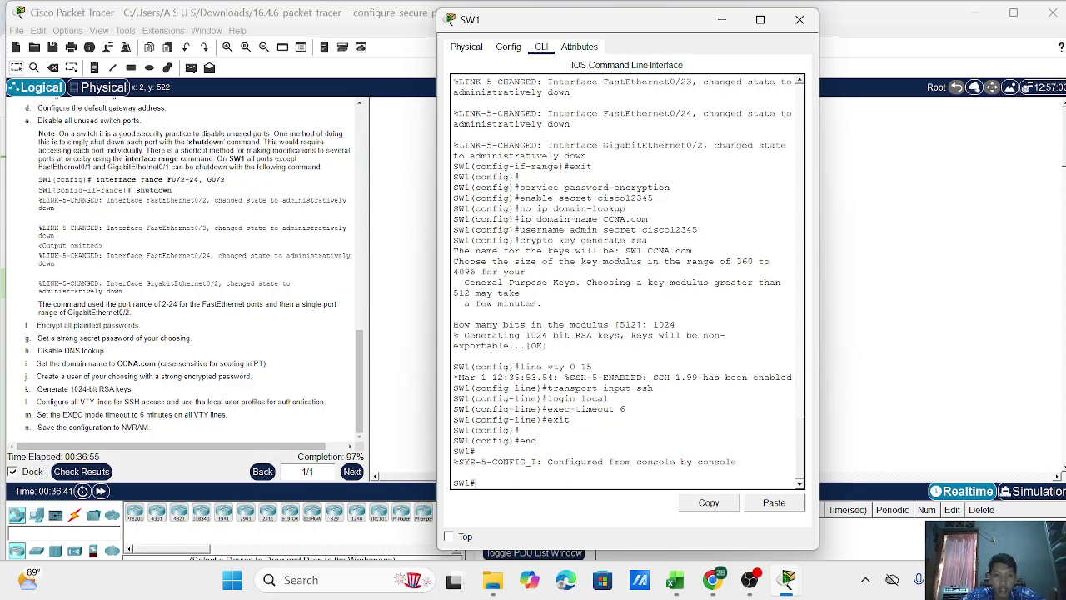
{"action": "type", "text": "copy"}
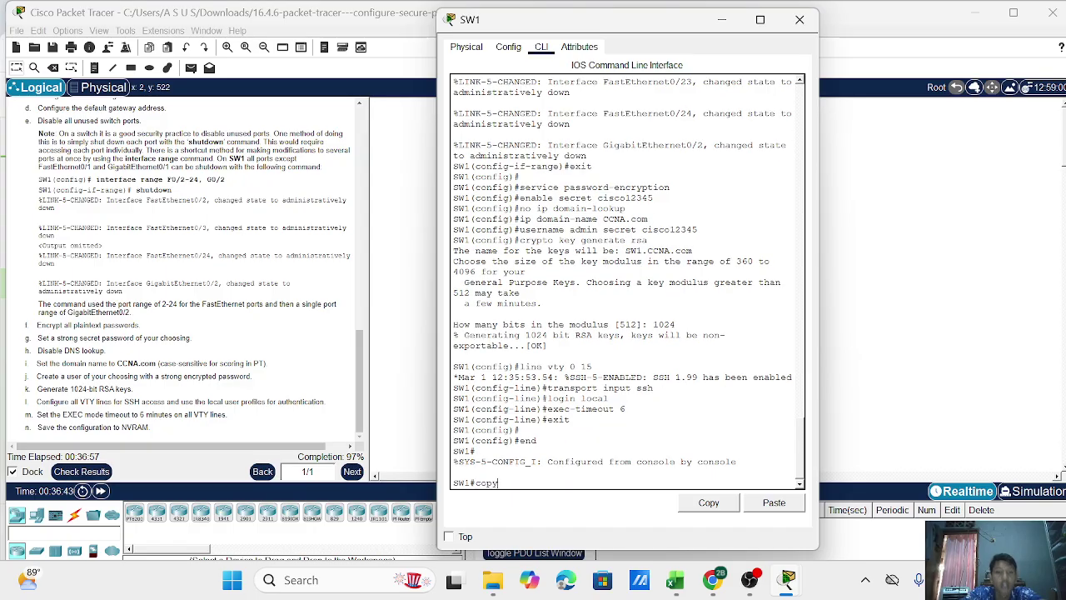
{"action": "type", "text": " running-config"}
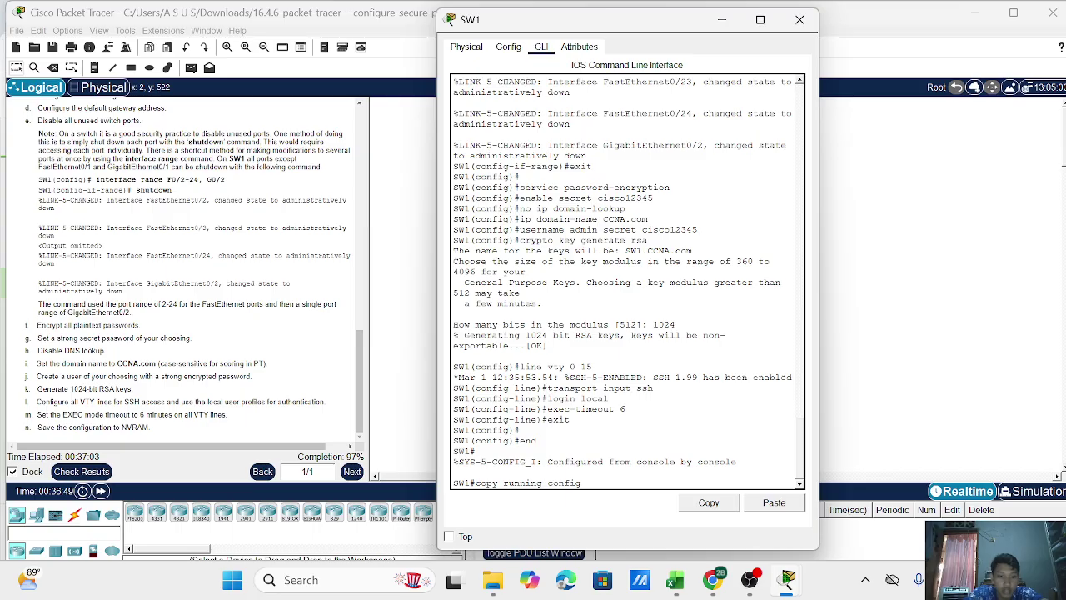
{"action": "type", "text": " startup-config"}
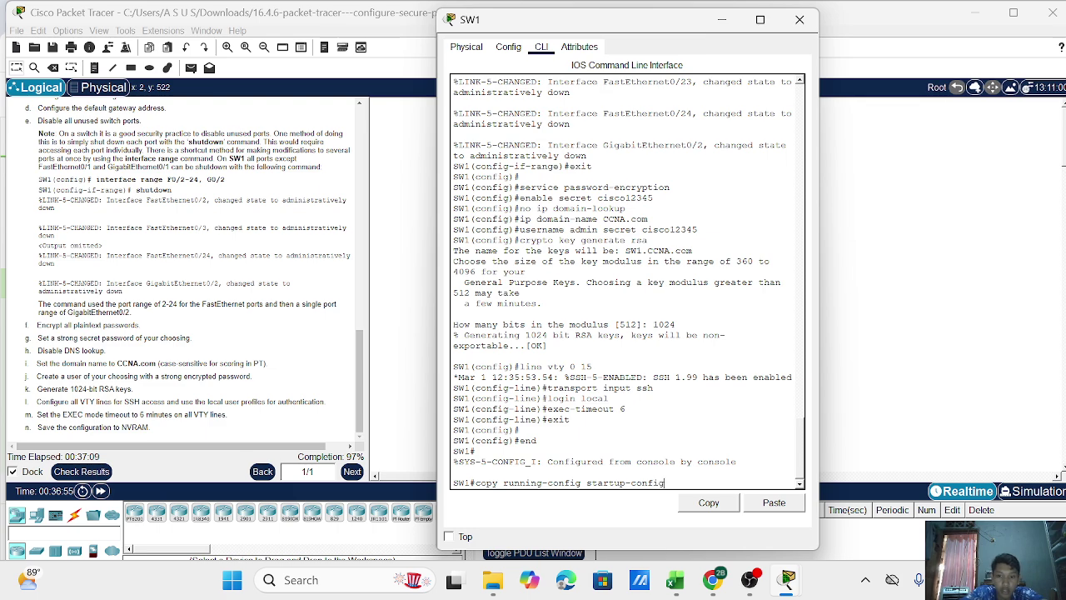
{"action": "key", "text": "Return"}
{"action": "key", "text": "Return"}
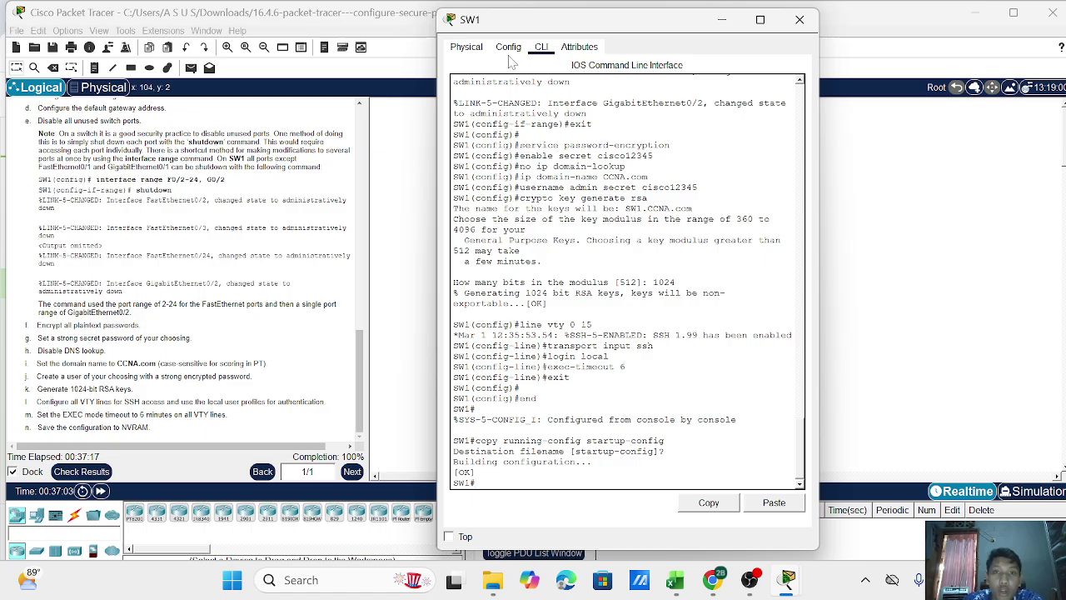
Check the activity results and scroll through the Assessment Items showing 213/213.
{"action": "left_click_drag", "start_coordinate": [535, 18], "coordinate": [577, 25]}
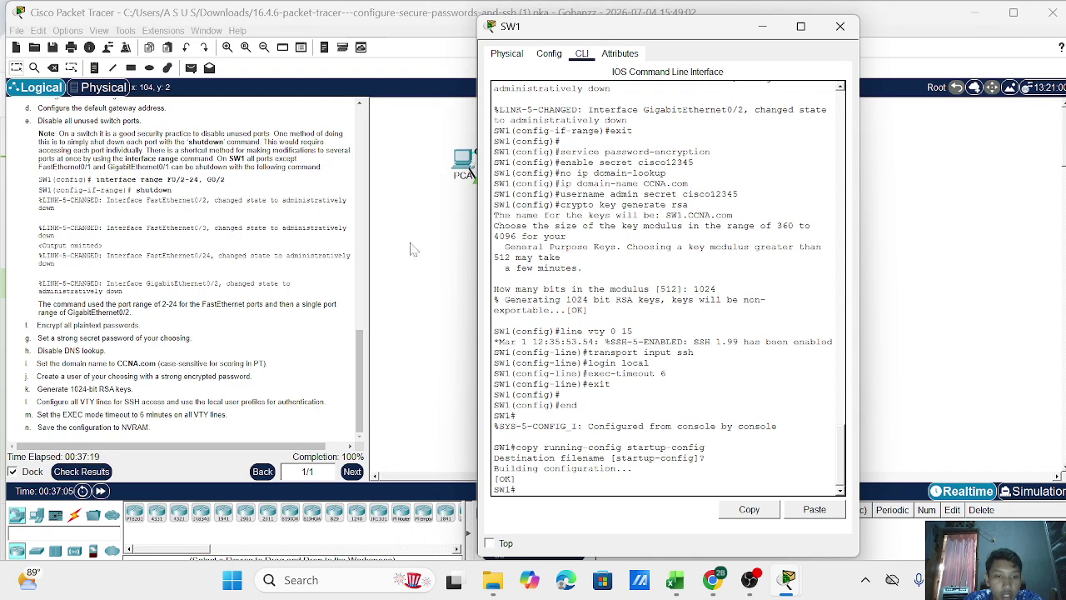
{"action": "left_click", "coordinate": [332, 457]}
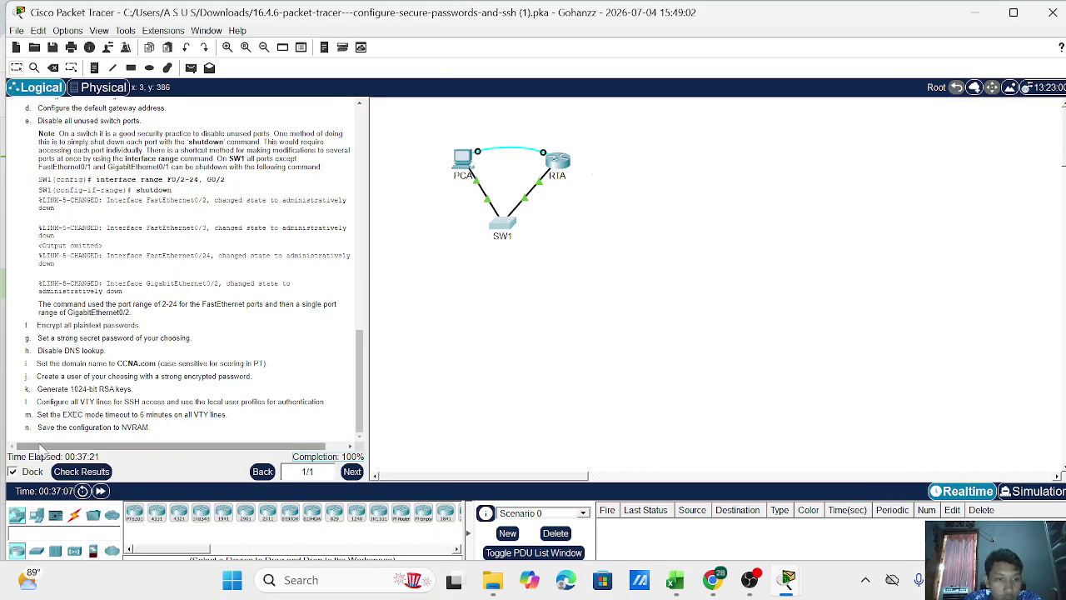
{"action": "left_click", "coordinate": [81, 472]}
{"action": "left_click", "coordinate": [134, 96]}
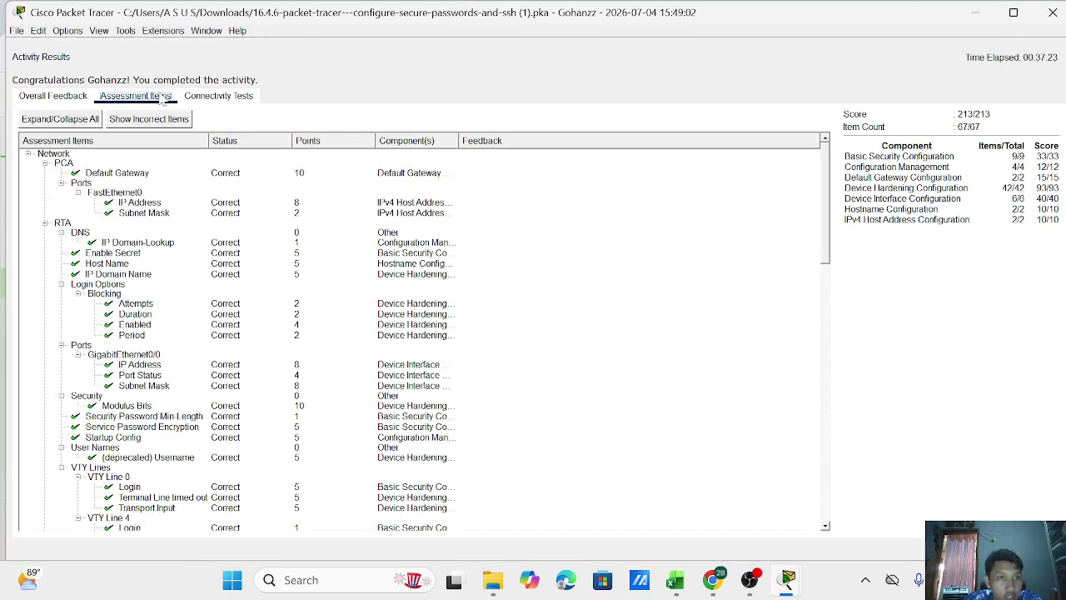
{"action": "scroll", "coordinate": [164, 216], "scroll_direction": "down", "scroll_amount": 20}
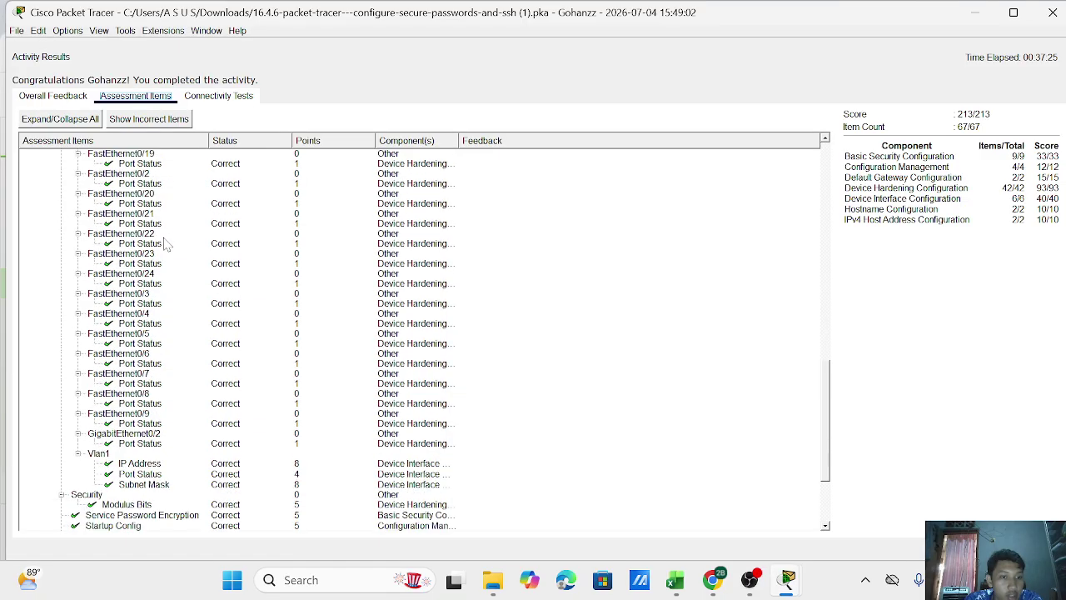
{"action": "scroll", "coordinate": [167, 254], "scroll_direction": "up", "scroll_amount": 10}
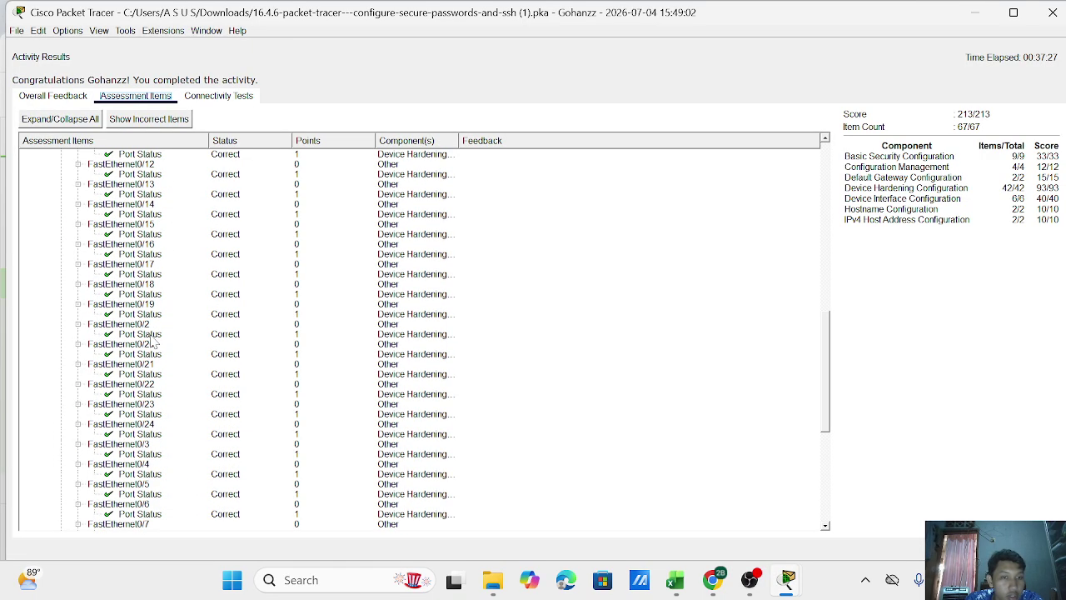
{"action": "scroll", "coordinate": [152, 342], "scroll_direction": "down", "scroll_amount": 10}
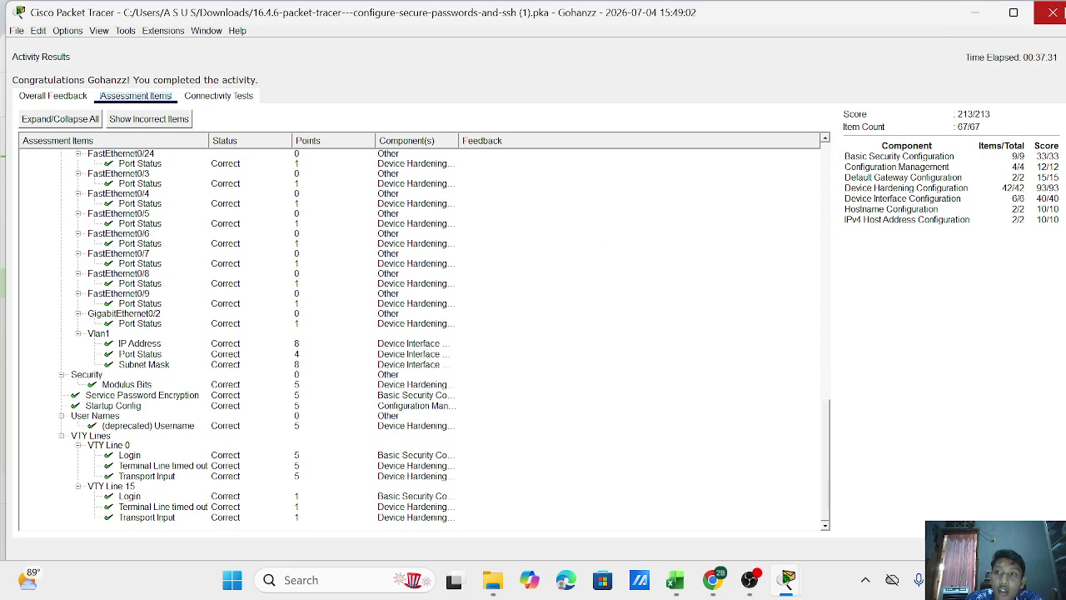
Close the results window and bring the OBS recording window to the front.
{"action": "left_click", "coordinate": [1053, 13]}
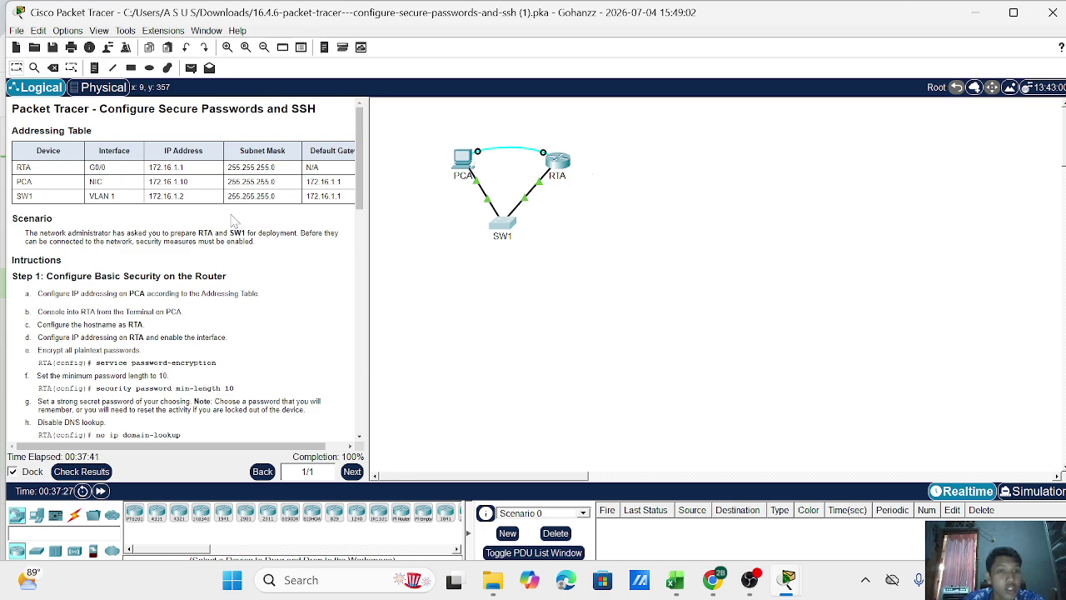
{"action": "scroll", "coordinate": [242, 225], "scroll_direction": "down", "scroll_amount": 2}
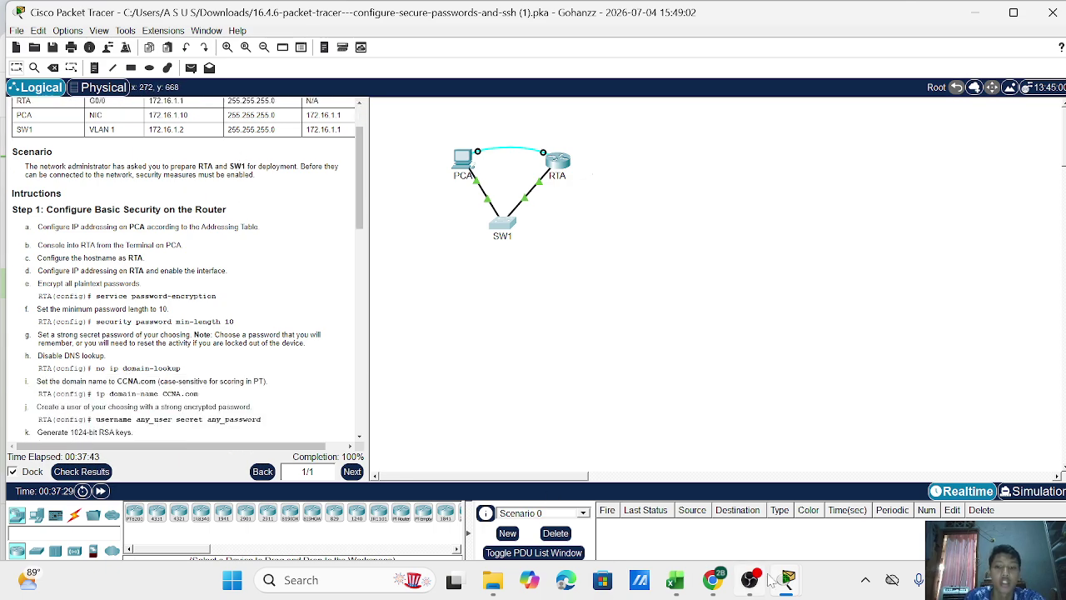
{"action": "mouse_move", "coordinate": [763, 584]}
{"action": "left_click", "coordinate": [735, 499]}
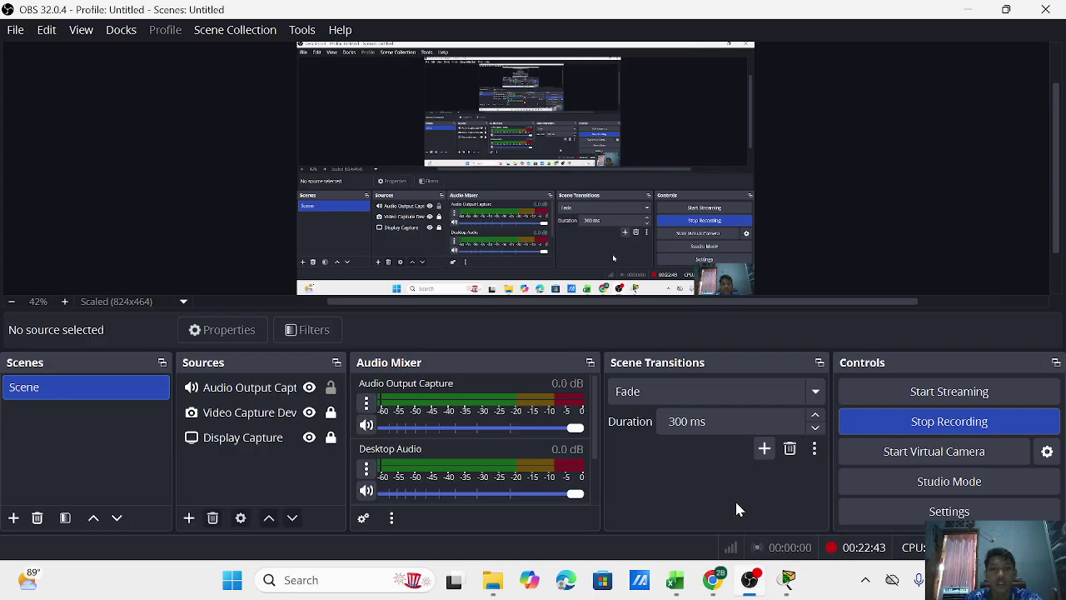